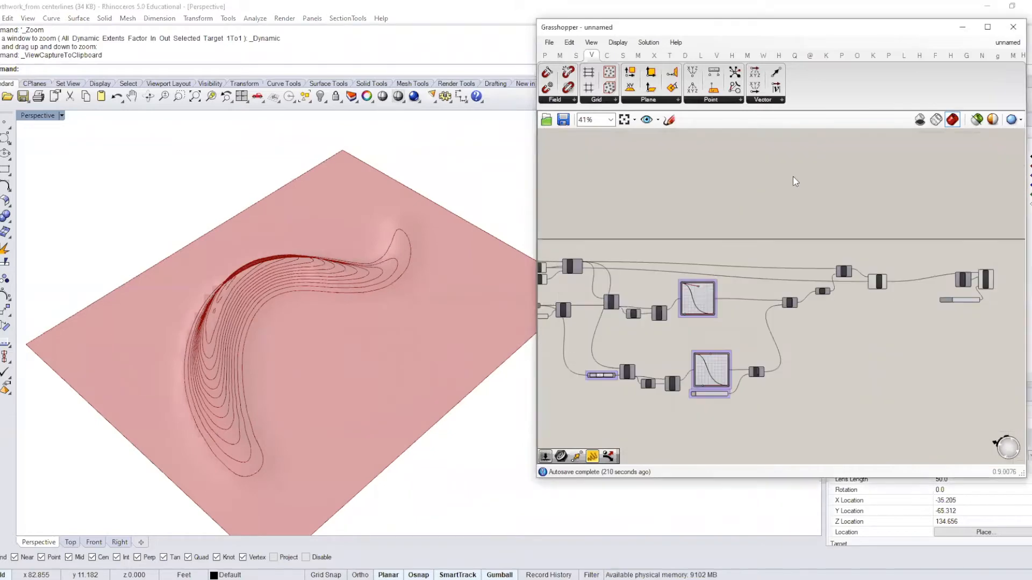
- Turn on the viewport preview of the point-on-curve component set to 0.41
{"action": "right_click_drag", "start_coordinate": [243, 267], "coordinate": [218, 214]}
{"action": "mouse_move", "coordinate": [316, 263]}
{"action": "right_mouse_down"}
{"action": "mouse_move", "coordinate": [303, 253]}
{"action": "mouse_move", "coordinate": [315, 249]}
{"action": "mouse_move", "coordinate": [318, 280]}
{"action": "right_mouse_up"}
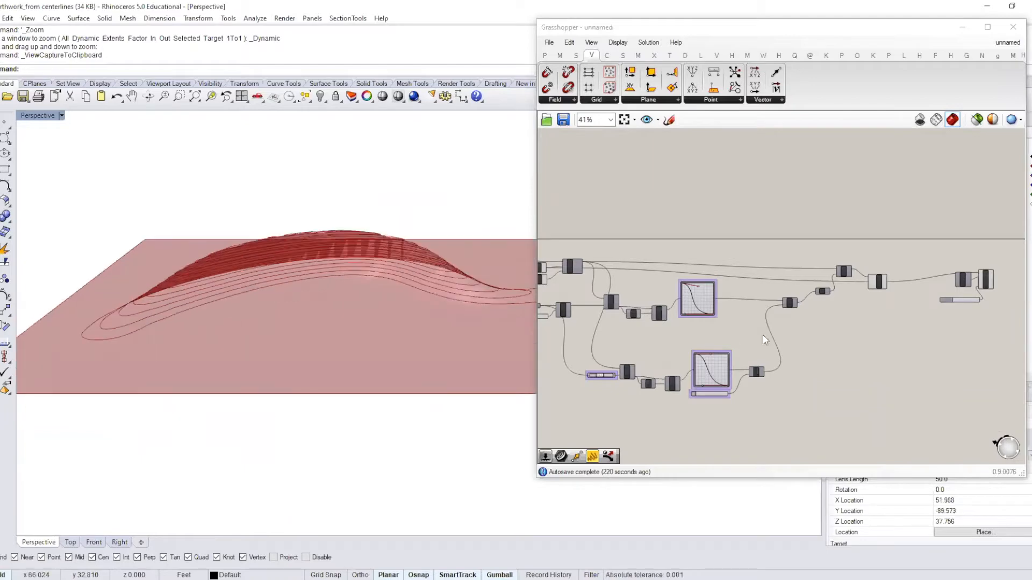
{"action": "scroll", "coordinate": [762, 335], "scroll_direction": "up", "scroll_amount": 4}
{"action": "left_click", "coordinate": [737, 346]}
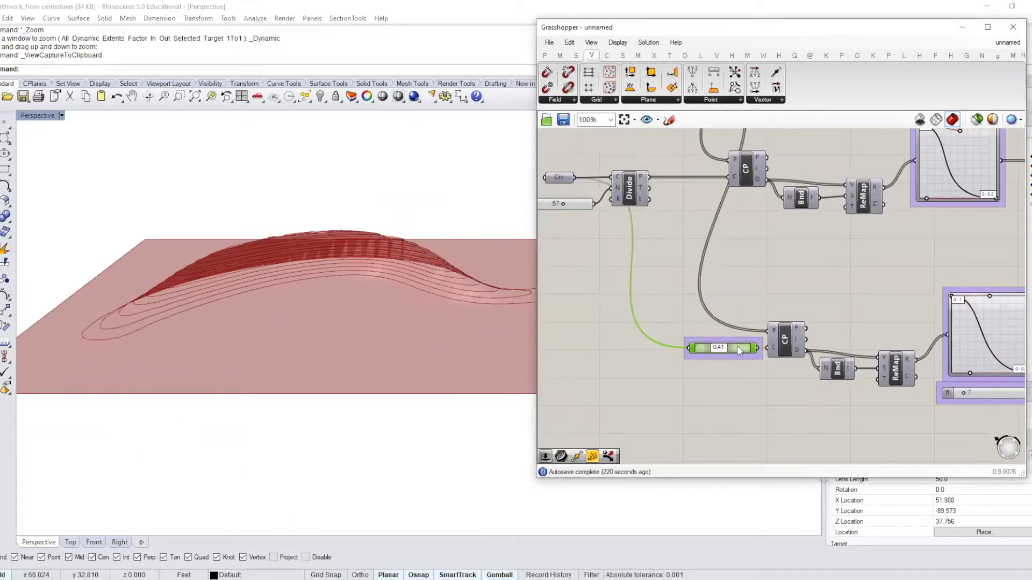
{"action": "right_click", "coordinate": [737, 345]}
{"action": "left_click", "coordinate": [768, 369]}
{"action": "right_click_drag", "start_coordinate": [329, 243], "coordinate": [339, 350]}
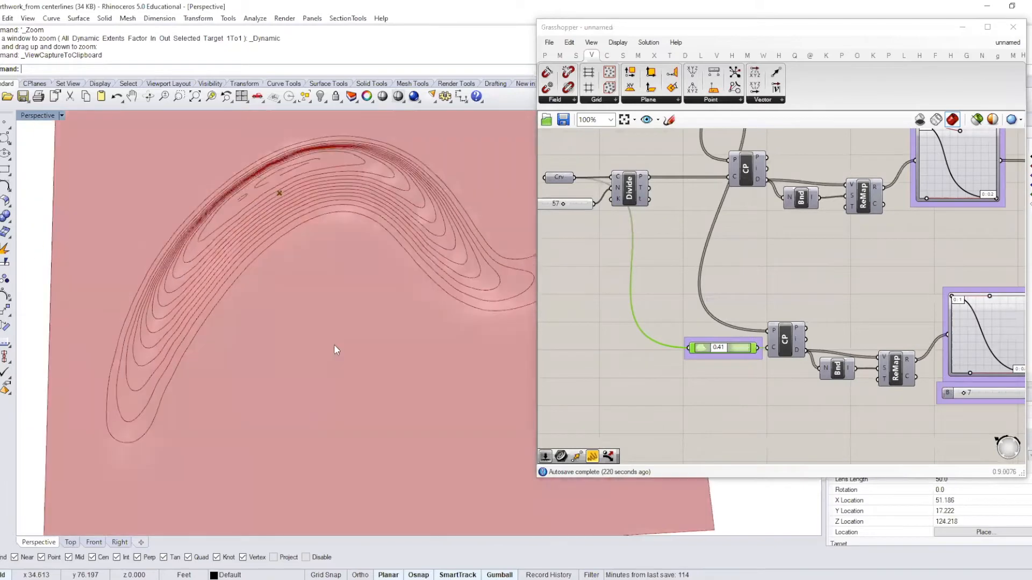
{"action": "left_click", "coordinate": [554, 177]}
{"action": "left_click", "coordinate": [677, 316]}
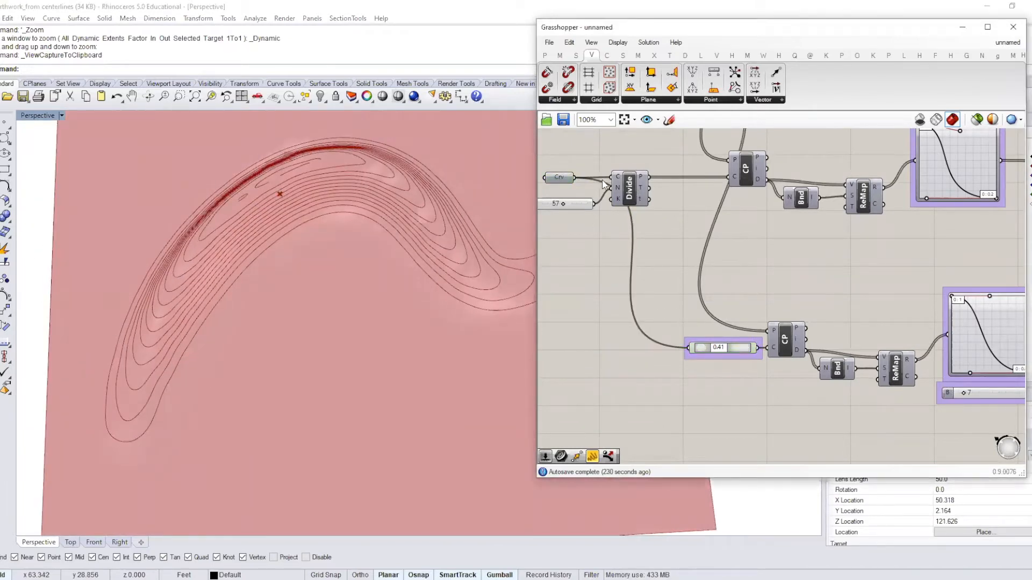
- In Rhino, show the hidden objects, and hide the selected surface again so the centerline curve stays displayed
{"action": "left_click", "coordinate": [400, 308]}
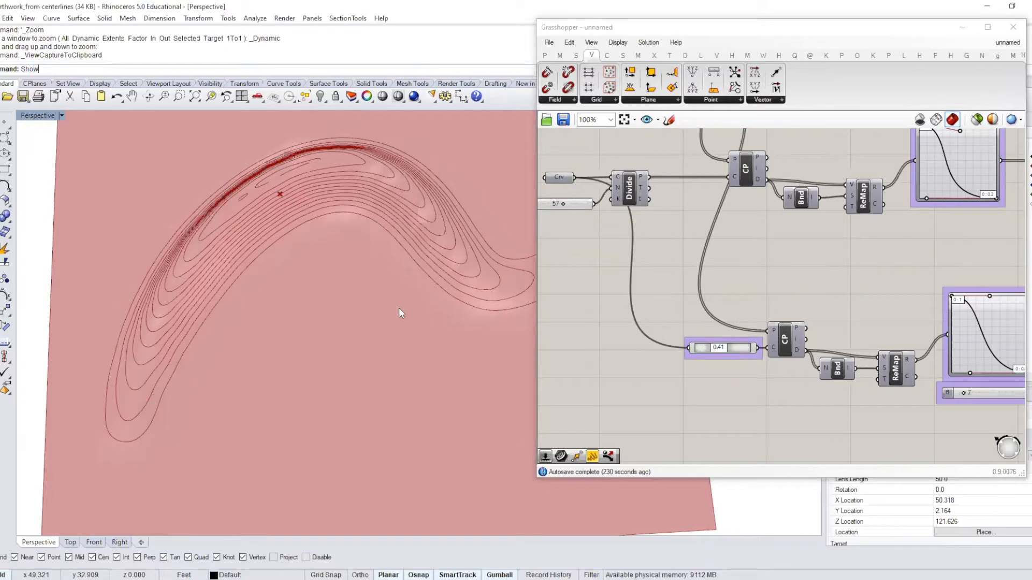
{"action": "key", "text": "Return"}
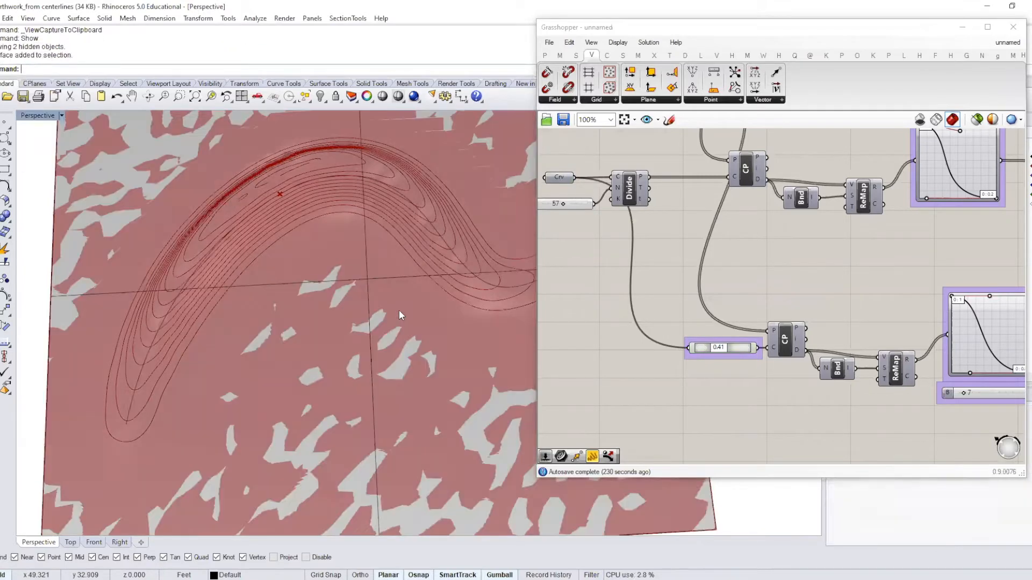
{"action": "type", "text": "Hide"}
{"action": "key", "text": "Return"}
{"action": "scroll", "coordinate": [399, 310], "scroll_direction": "down", "scroll_amount": 5}
{"action": "scroll", "coordinate": [399, 268], "scroll_direction": "up", "scroll_amount": 3}
{"action": "right_click_drag", "start_coordinate": [398, 267], "coordinate": [384, 321]}
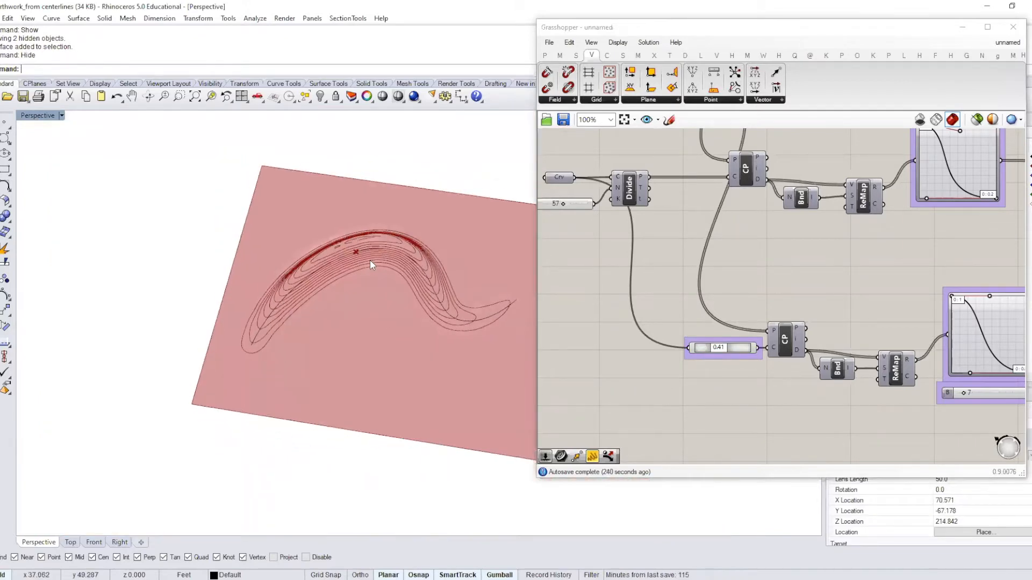
- In Grasshopper, disable the Pt and Contour components together with their Distance slider
{"action": "right_click_drag", "start_coordinate": [747, 286], "coordinate": [785, 260]}
{"action": "scroll", "coordinate": [786, 260], "scroll_direction": "up", "scroll_amount": 1}
{"action": "scroll", "coordinate": [790, 255], "scroll_direction": "down", "scroll_amount": 3}
{"action": "right_click_drag", "start_coordinate": [847, 240], "coordinate": [686, 269]}
{"action": "right_click_drag", "start_coordinate": [913, 215], "coordinate": [690, 270]}
{"action": "scroll", "coordinate": [928, 211], "scroll_direction": "up", "scroll_amount": 1}
{"action": "left_click_drag", "start_coordinate": [988, 289], "coordinate": [867, 169]}
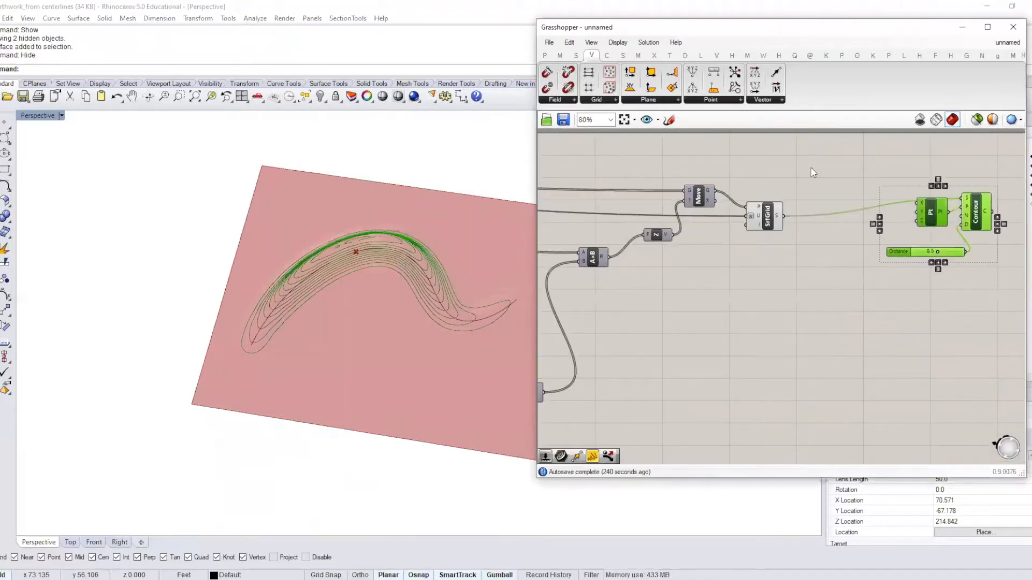
{"action": "right_click", "coordinate": [812, 169]}
{"action": "left_click", "coordinate": [855, 227]}
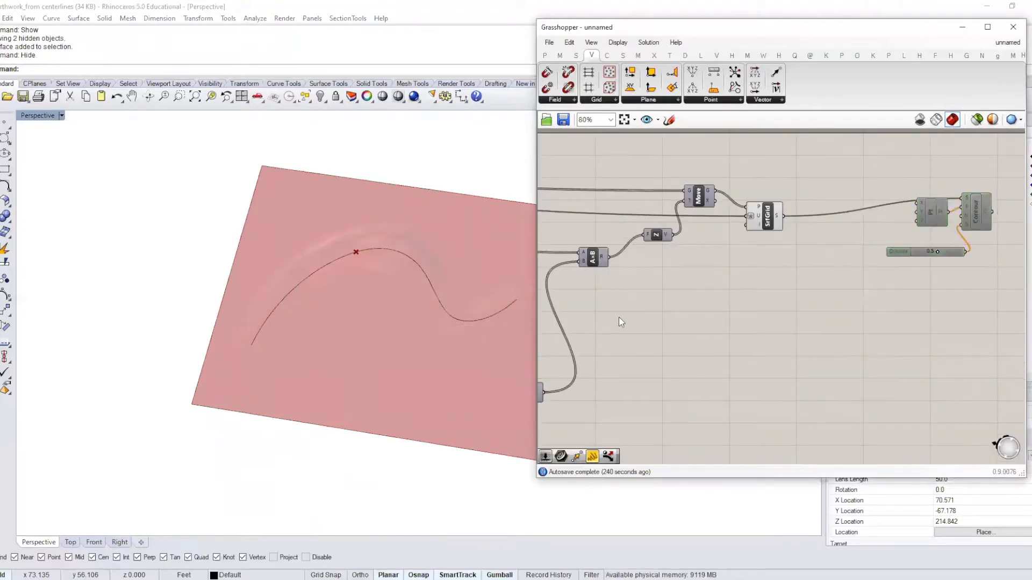
- Set the point-on-curve parameter to 0.51 to move the peak point along the centerline
{"action": "right_click_drag", "start_coordinate": [618, 317], "coordinate": [768, 313]}
{"action": "right_click_drag", "start_coordinate": [331, 318], "coordinate": [337, 275]}
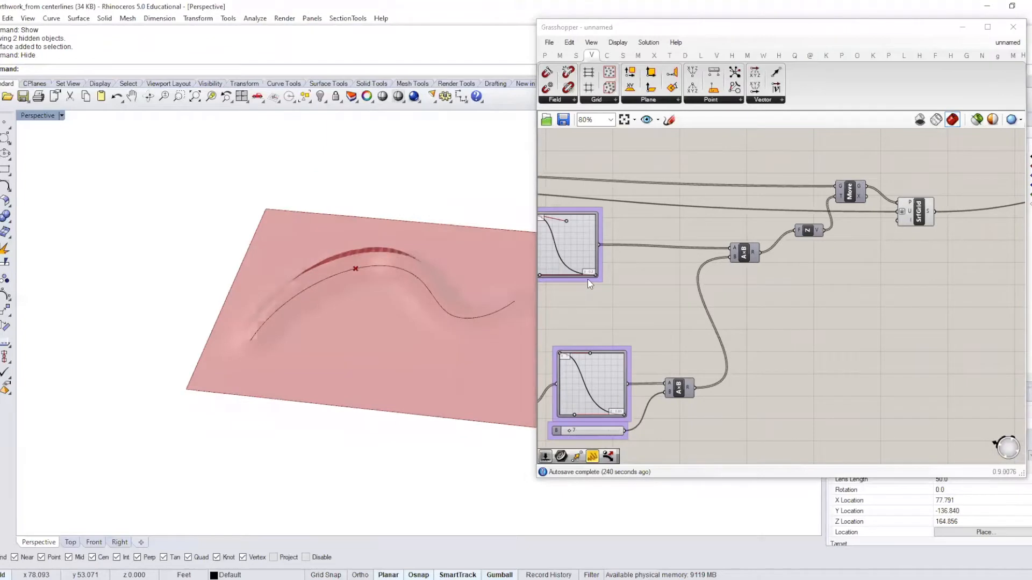
{"action": "right_click_drag", "start_coordinate": [590, 280], "coordinate": [834, 270]}
{"action": "scroll", "coordinate": [655, 393], "scroll_direction": "up", "scroll_amount": 1}
{"action": "right_click_drag", "start_coordinate": [657, 392], "coordinate": [750, 388]}
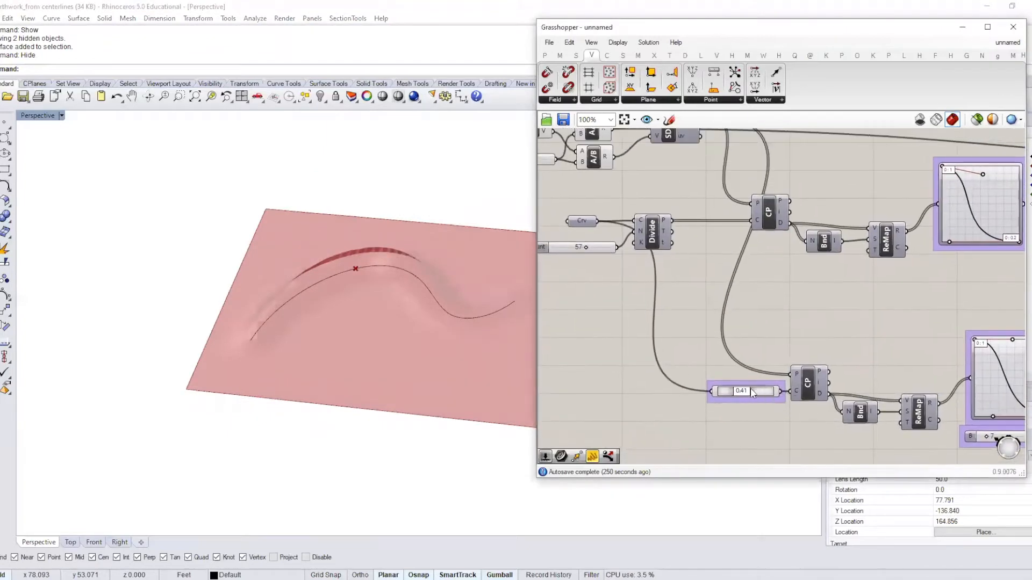
{"action": "mouse_move", "coordinate": [747, 391]}
{"action": "left_mouse_down"}
{"action": "mouse_move", "coordinate": [762, 392]}
{"action": "mouse_move", "coordinate": [751, 394]}
{"action": "left_mouse_up"}
{"action": "right_click_drag", "start_coordinate": [302, 335], "coordinate": [375, 283]}
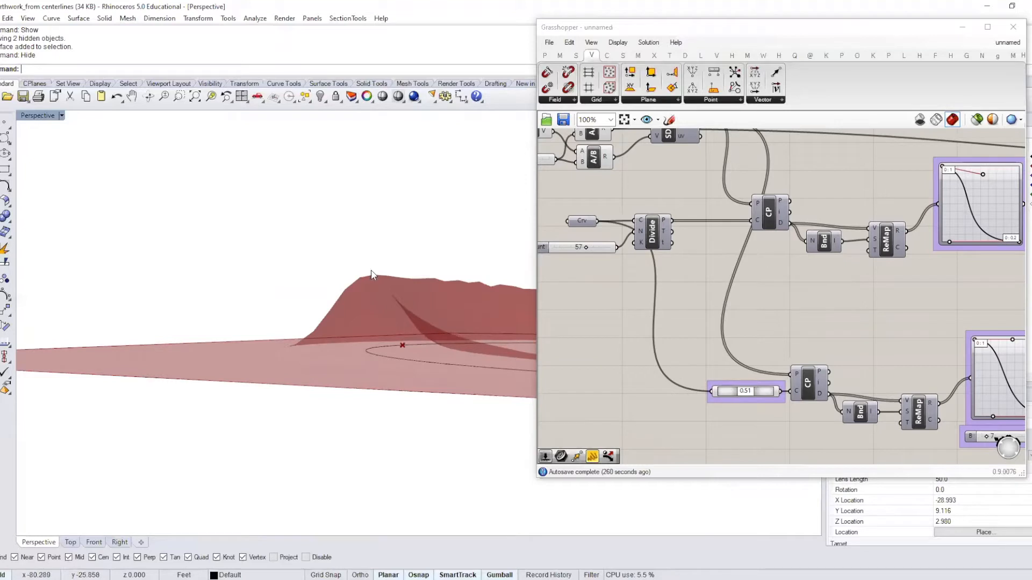
{"action": "right_click_drag", "start_coordinate": [465, 312], "coordinate": [419, 350]}
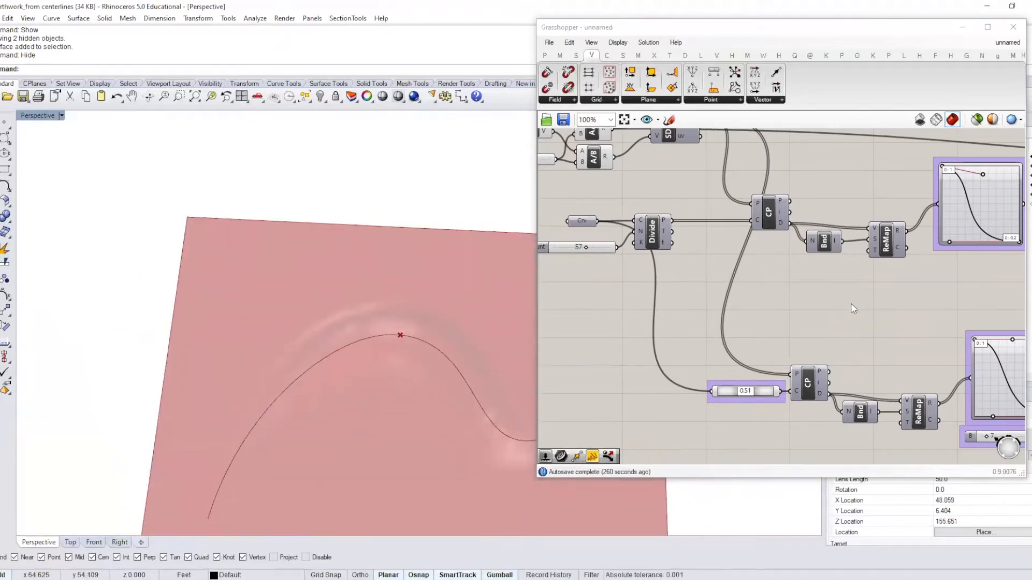
- Examine the definition from the surface and curve inputs through both closest-point branches, along with the resulting mound surface
{"action": "scroll", "coordinate": [854, 306], "scroll_direction": "down", "scroll_amount": 4}
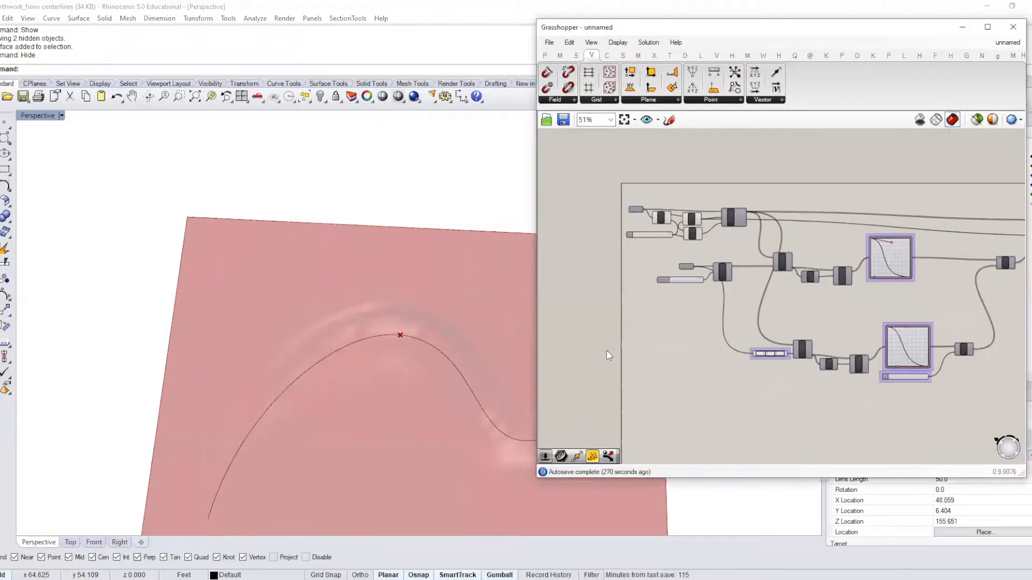
{"action": "right_click_drag", "start_coordinate": [257, 285], "coordinate": [380, 288]}
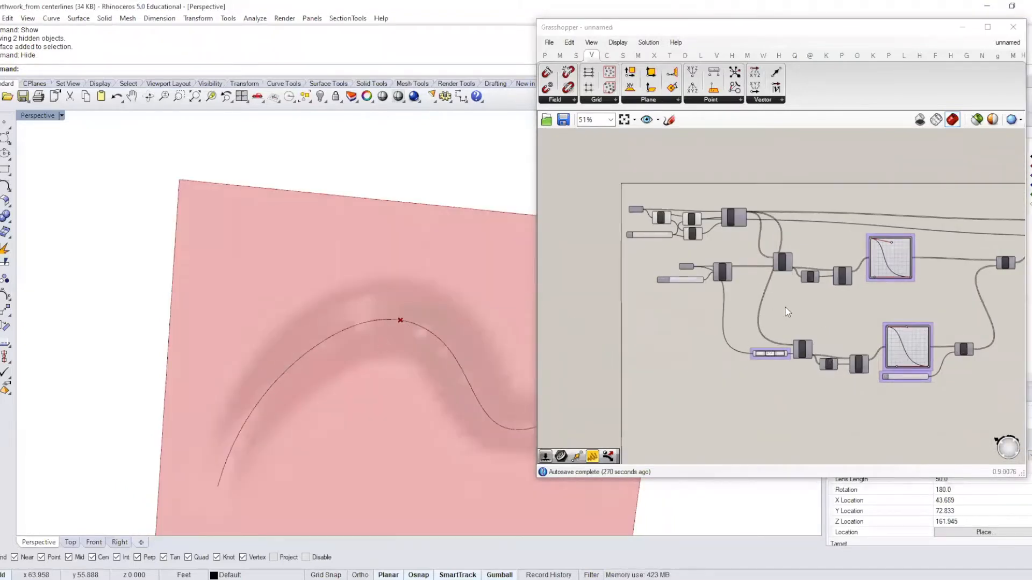
{"action": "right_click_drag", "start_coordinate": [704, 283], "coordinate": [663, 290]}
{"action": "scroll", "coordinate": [663, 290], "scroll_direction": "up", "scroll_amount": 4}
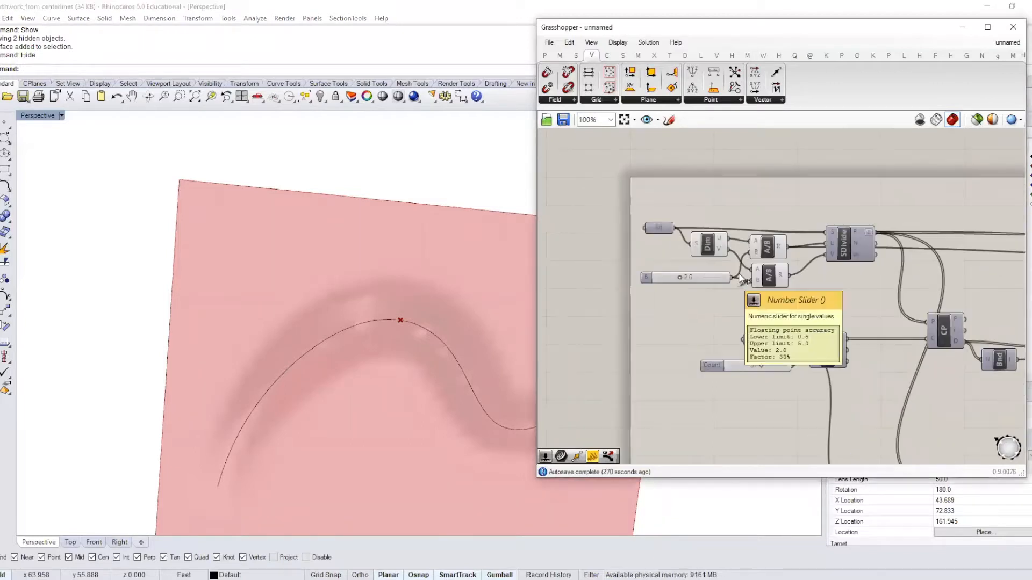
{"action": "scroll", "coordinate": [745, 284], "scroll_direction": "down", "scroll_amount": 4}
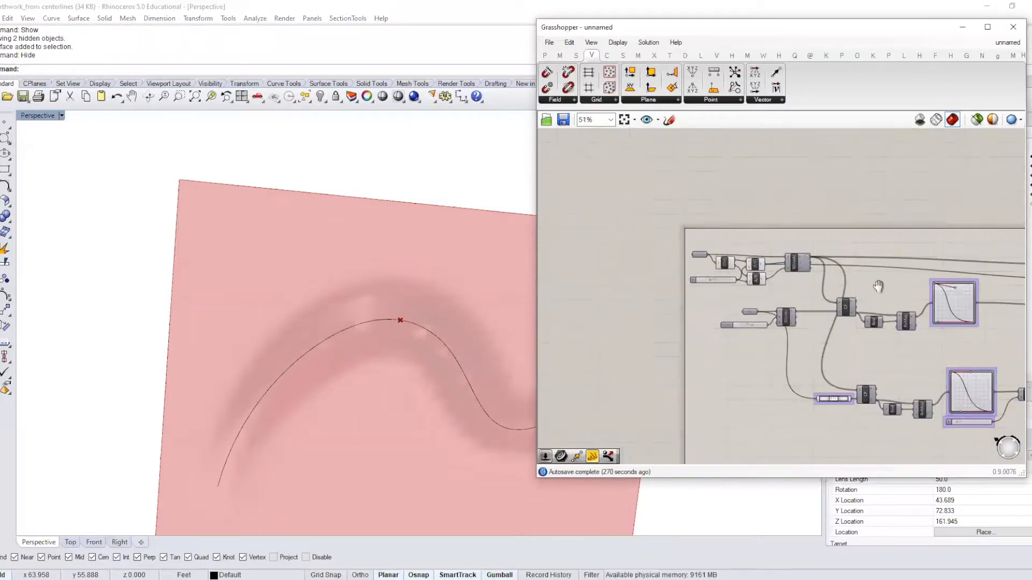
{"action": "scroll", "coordinate": [554, 238], "scroll_direction": "down", "scroll_amount": 1}
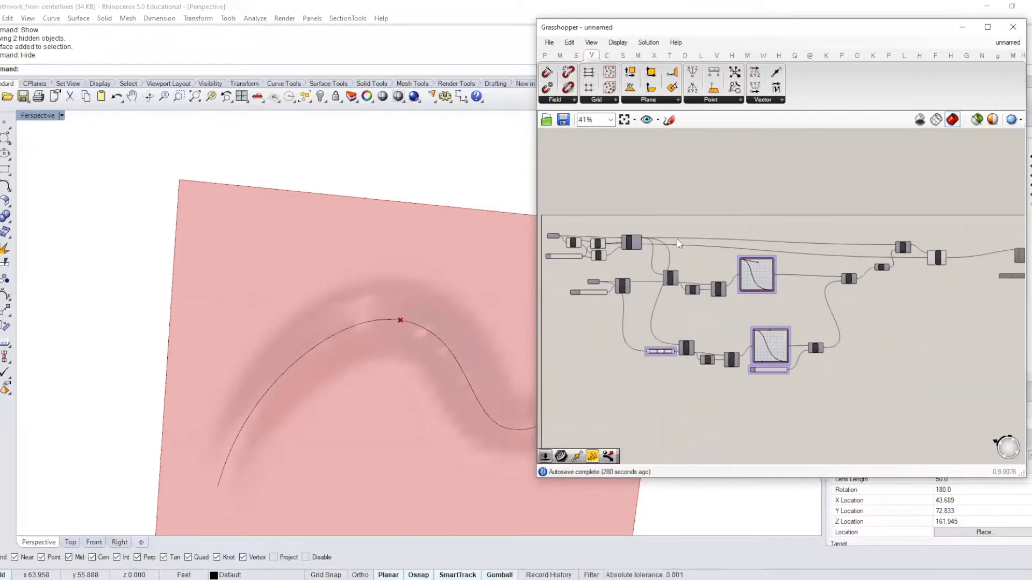
{"action": "right_click_drag", "start_coordinate": [757, 323], "coordinate": [754, 253]}
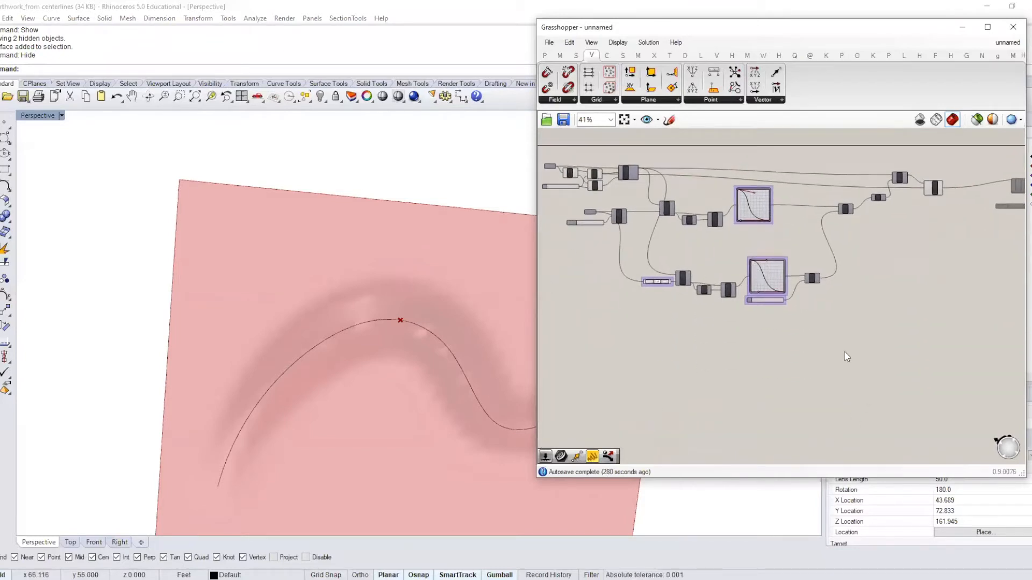
{"action": "right_click_drag", "start_coordinate": [854, 313], "coordinate": [848, 379]}
{"action": "scroll", "coordinate": [599, 242], "scroll_direction": "up", "scroll_amount": 2}
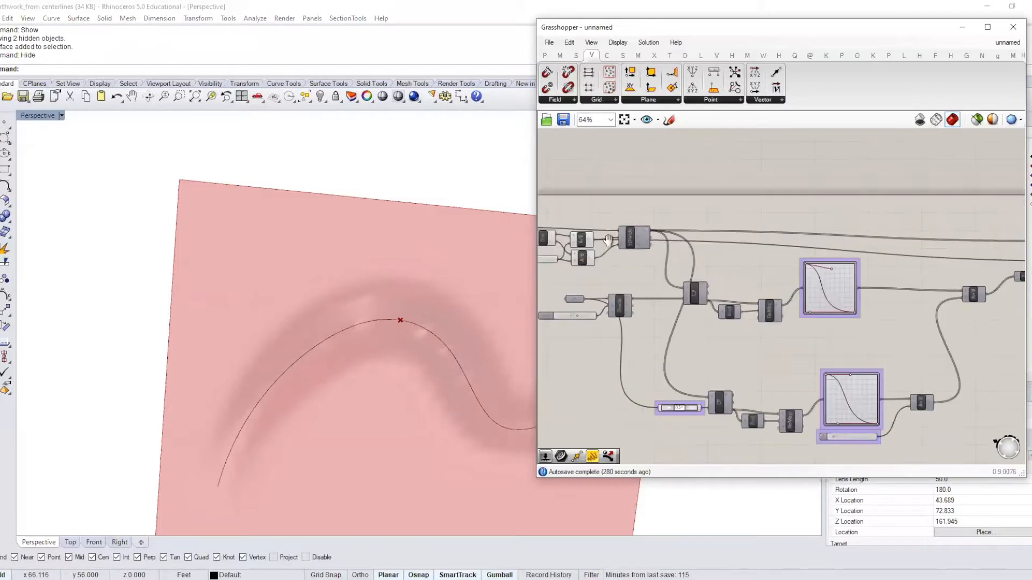
{"action": "right_click_drag", "start_coordinate": [599, 244], "coordinate": [746, 251]}
{"action": "right_click_drag", "start_coordinate": [848, 290], "coordinate": [791, 270]}
{"action": "scroll", "coordinate": [714, 255], "scroll_direction": "down", "scroll_amount": 1}
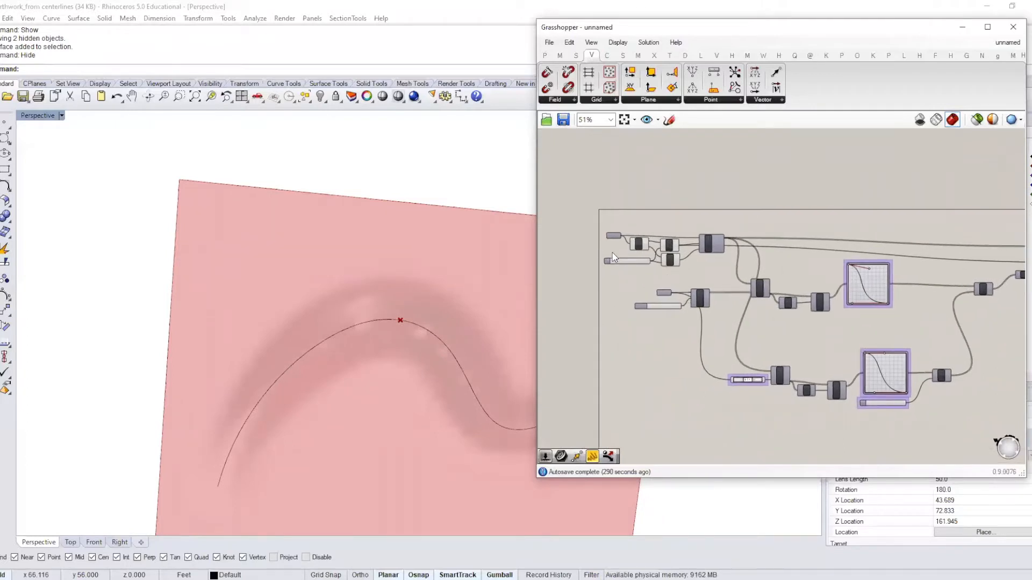
{"action": "scroll", "coordinate": [613, 257], "scroll_direction": "up", "scroll_amount": 3}
{"action": "right_click_drag", "start_coordinate": [675, 243], "coordinate": [692, 264]}
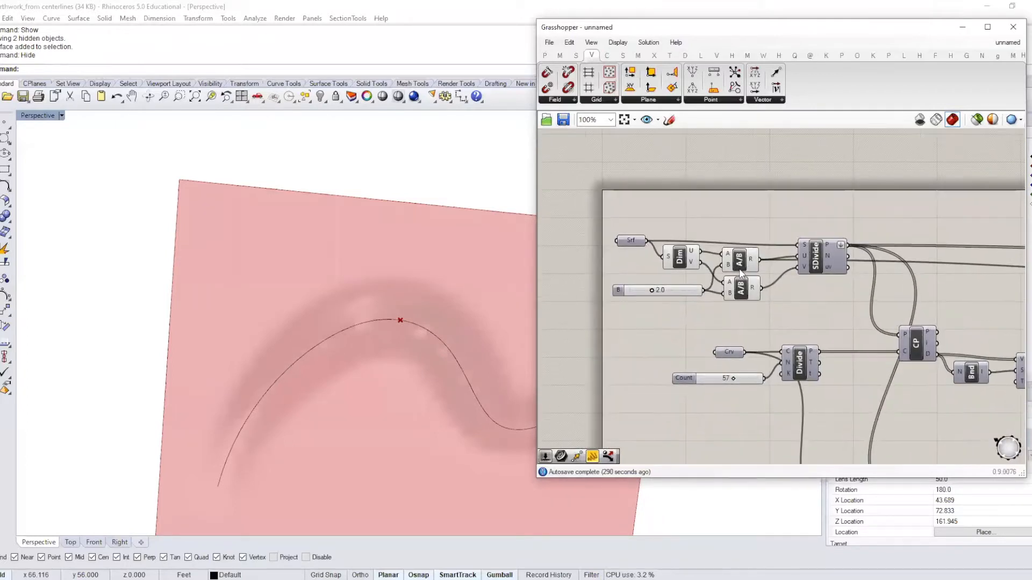
- Shift the Surface parameter slightly away from the Dim component and nudge the SDivide component upward
{"action": "mouse_move", "coordinate": [632, 244]}
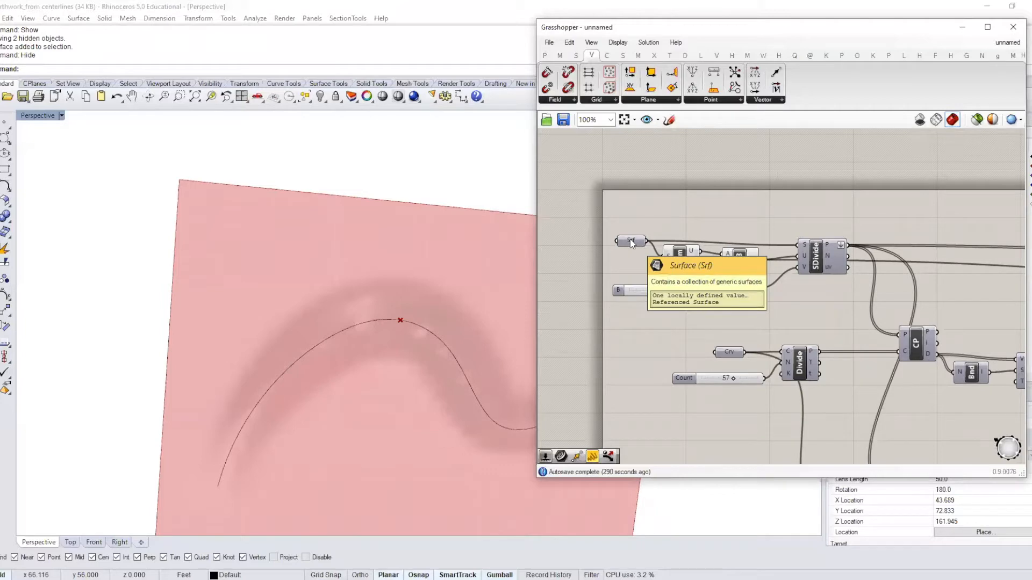
{"action": "left_click_drag", "start_coordinate": [632, 243], "coordinate": [621, 241]}
{"action": "left_click_drag", "start_coordinate": [835, 262], "coordinate": [836, 250]}
{"action": "scroll", "coordinate": [815, 270], "scroll_direction": "down", "scroll_amount": 3}
{"action": "right_click_drag", "start_coordinate": [895, 252], "coordinate": [756, 230]}
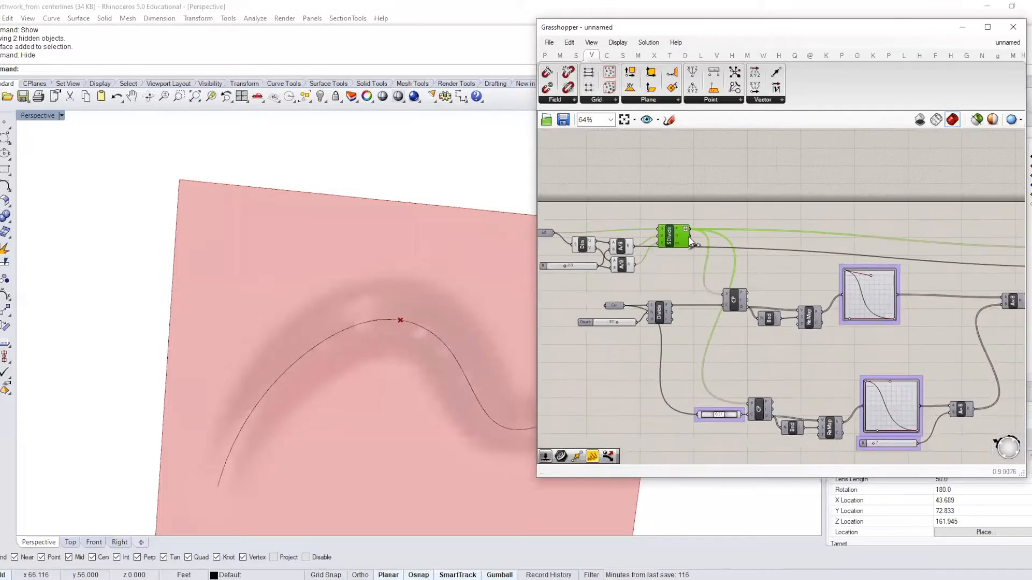
- Move the Curve parameter, Count slider and Divide component together closer to the closest-point component
{"action": "scroll", "coordinate": [693, 244], "scroll_direction": "up", "scroll_amount": 1}
{"action": "right_click_drag", "start_coordinate": [658, 272], "coordinate": [700, 237]}
{"action": "left_click", "coordinate": [763, 292]}
{"action": "left_click_drag", "start_coordinate": [742, 329], "coordinate": [628, 275]}
{"action": "left_click_drag", "start_coordinate": [708, 302], "coordinate": [731, 308]}
{"action": "left_click", "coordinate": [736, 275]}
- Reposition the SDivide component beside the two A/B divisions and raise the Surface parameter slightly
{"action": "left_click", "coordinate": [726, 209]}
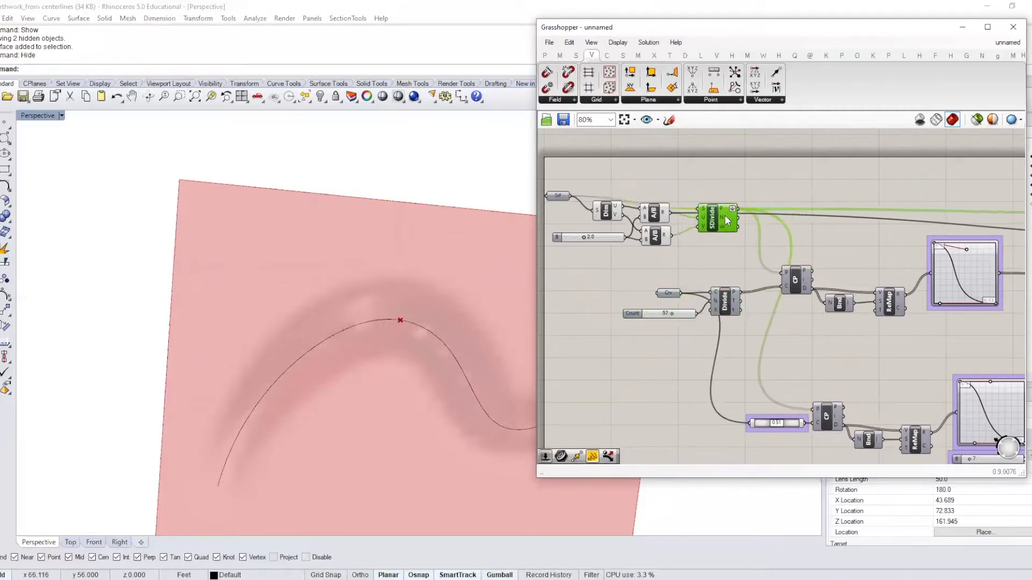
{"action": "scroll", "coordinate": [736, 224], "scroll_direction": "down", "scroll_amount": 1}
{"action": "right_click_drag", "start_coordinate": [736, 226], "coordinate": [695, 243]}
{"action": "left_click", "coordinate": [736, 235]}
{"action": "scroll", "coordinate": [695, 242], "scroll_direction": "down", "scroll_amount": 1}
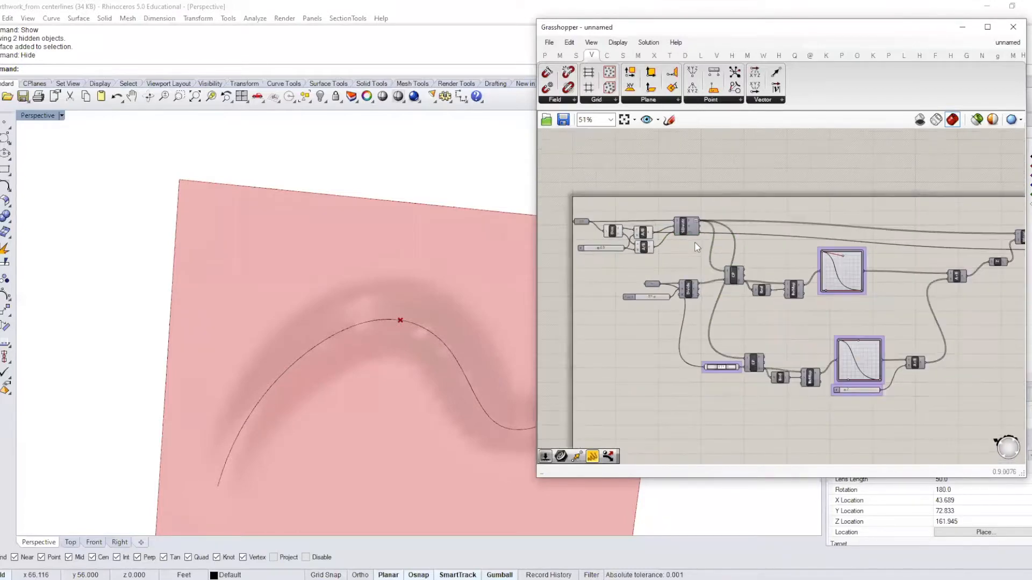
{"action": "scroll", "coordinate": [688, 240], "scroll_direction": "up", "scroll_amount": 2}
{"action": "left_click_drag", "start_coordinate": [549, 238], "coordinate": [549, 230]}
{"action": "right_click_drag", "start_coordinate": [404, 276], "coordinate": [338, 268]}
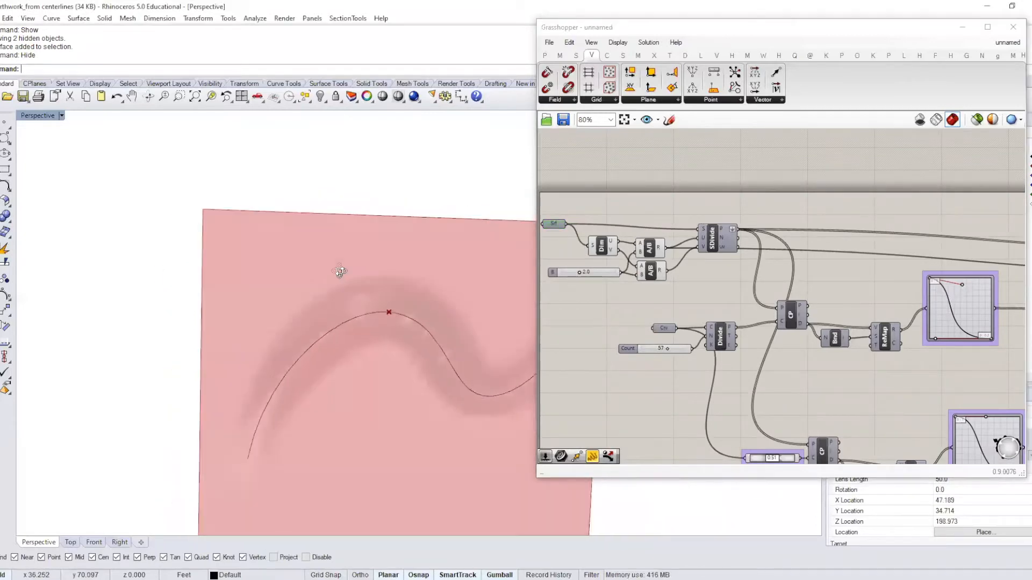
{"action": "left_click", "coordinate": [783, 215]}
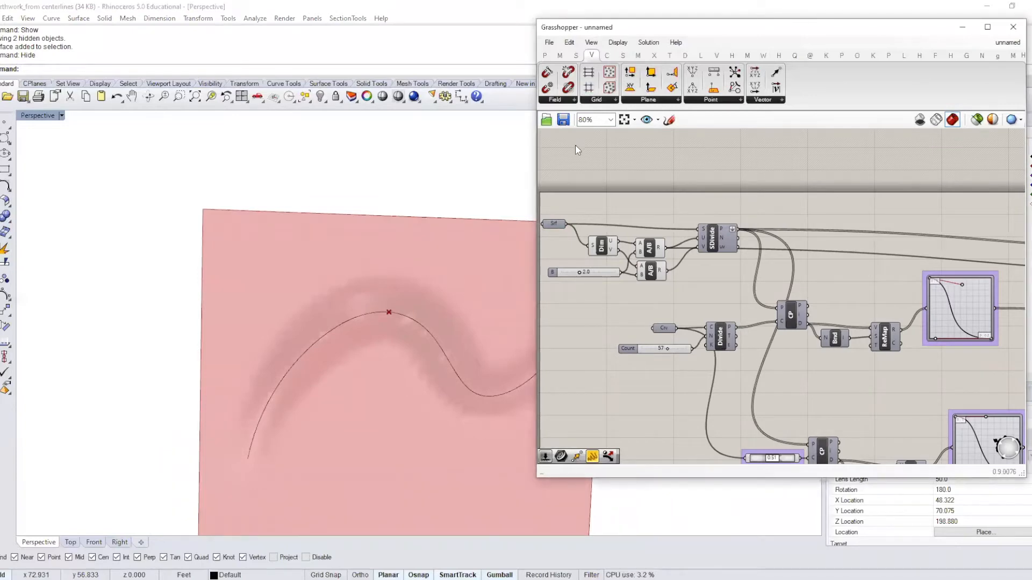
- Add a Curve Side component and connect the centerline curve to its C input and the SDivide points to P
{"action": "left_click", "coordinate": [607, 56]}
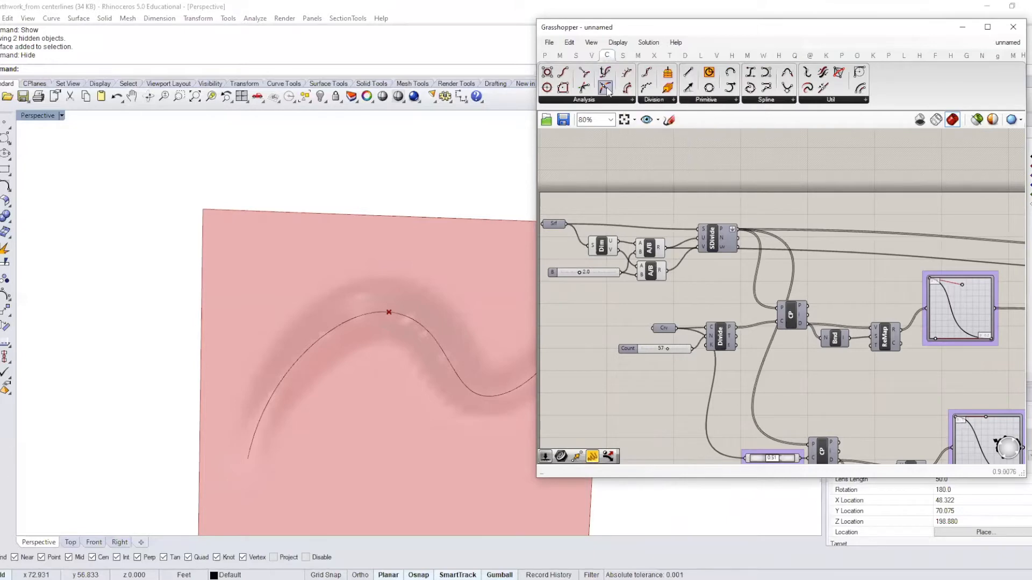
{"action": "left_click", "coordinate": [606, 100]}
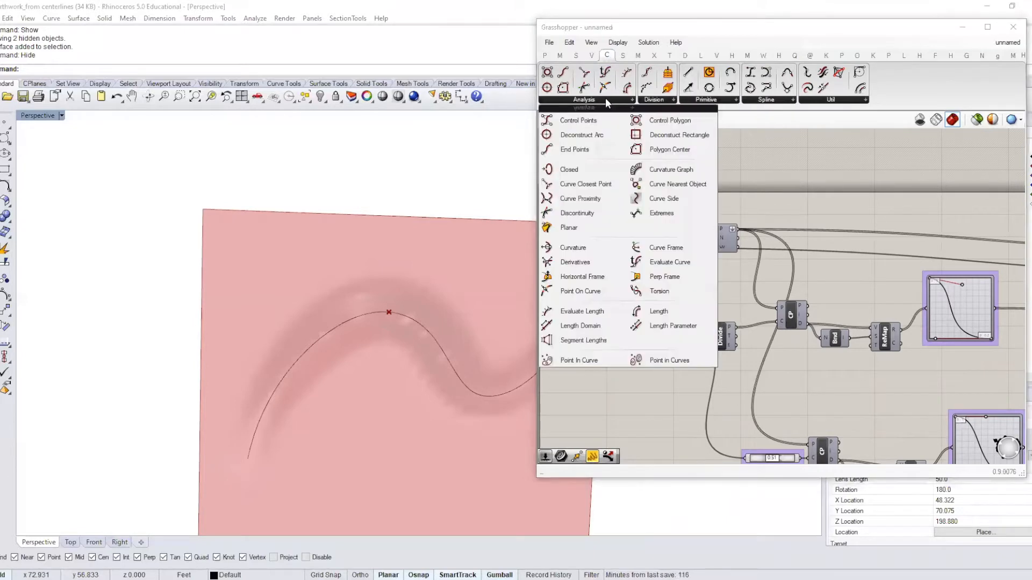
{"action": "left_click", "coordinate": [670, 200]}
{"action": "left_click", "coordinate": [558, 225]}
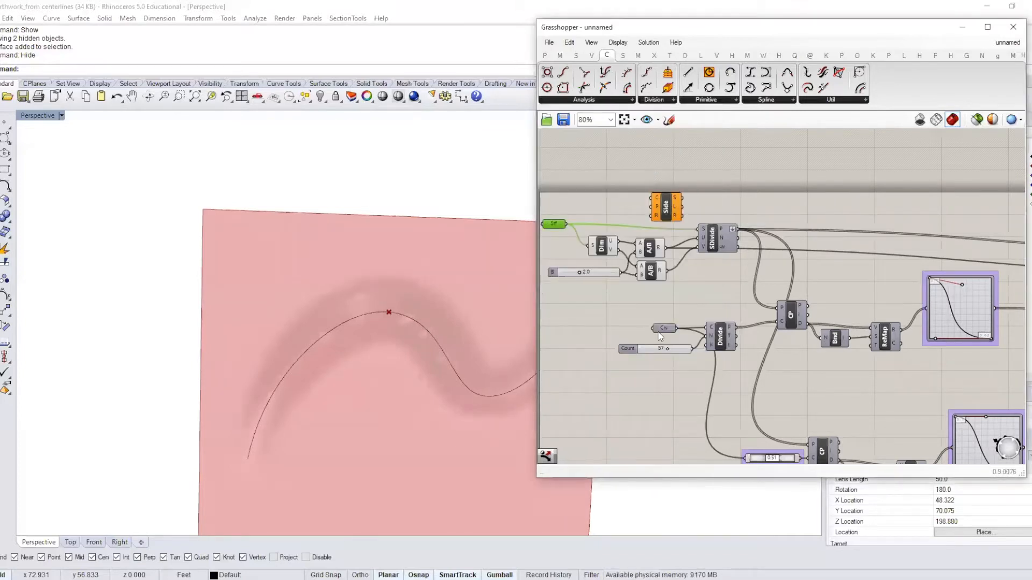
{"action": "left_click_drag", "start_coordinate": [666, 329], "coordinate": [787, 212]}
{"action": "left_click_drag", "start_coordinate": [736, 232], "coordinate": [781, 215]}
{"action": "scroll", "coordinate": [790, 230], "scroll_direction": "up", "scroll_amount": 3}
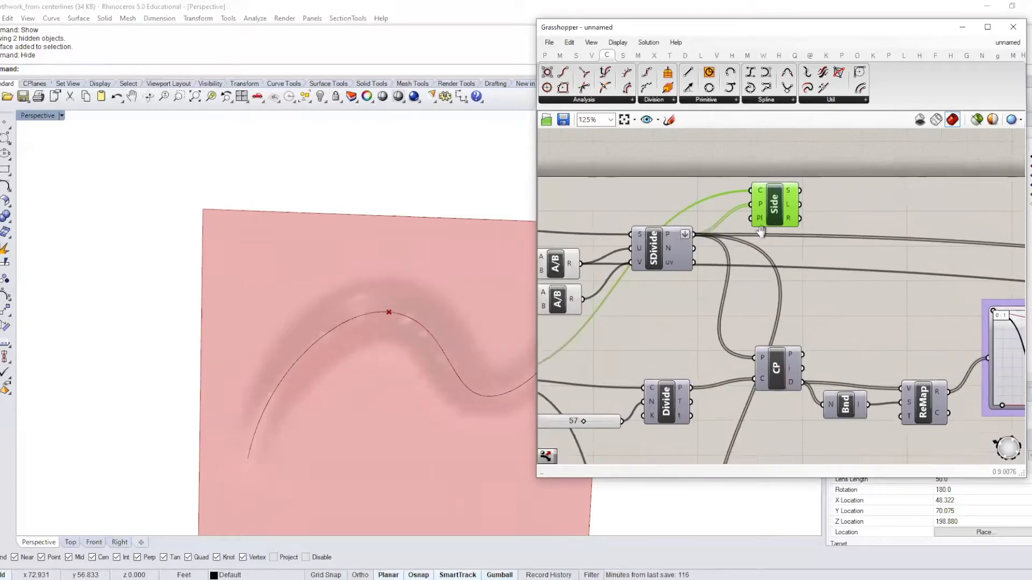
- Check the Curve Side component's side and left outputs, and move the component closer to SDivide
{"action": "mouse_move", "coordinate": [713, 211]}
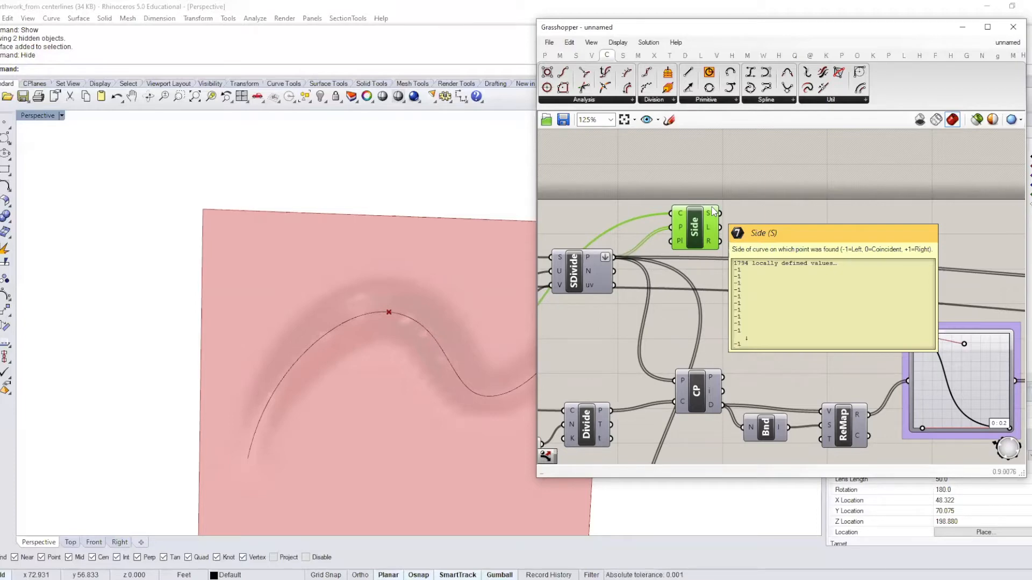
{"action": "mouse_move", "coordinate": [712, 232]}
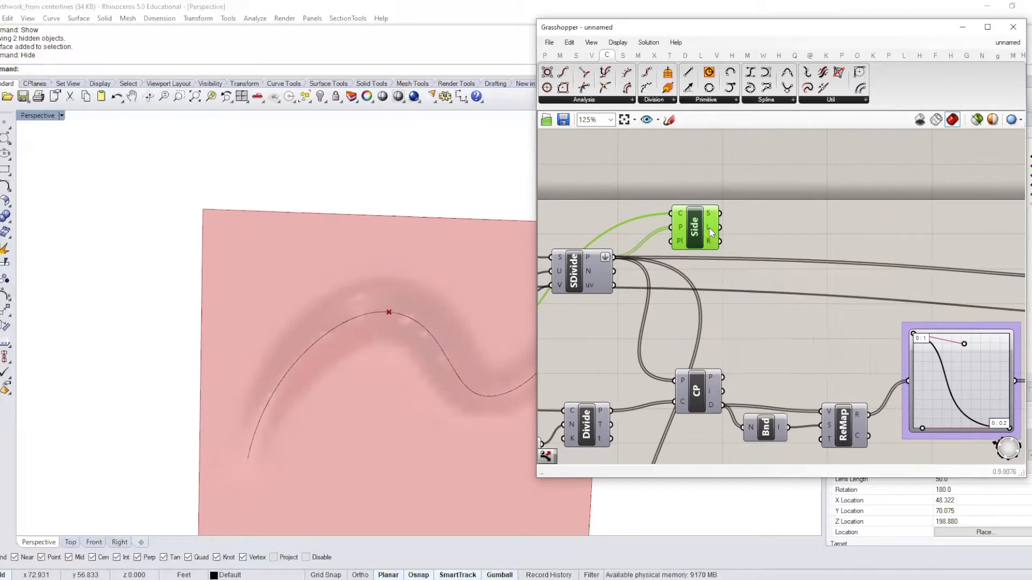
{"action": "left_click_drag", "start_coordinate": [704, 237], "coordinate": [691, 257]}
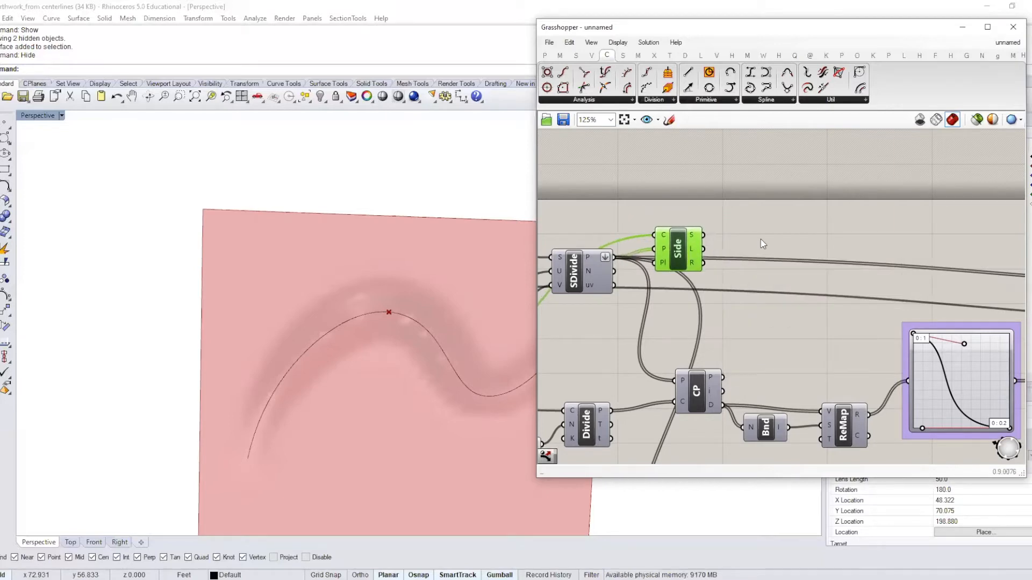
- Shift the upper and lower closest-point chains farther from Curve Side, and bring the lower chain up closer to the upper one
{"action": "scroll", "coordinate": [763, 244], "scroll_direction": "down", "scroll_amount": 4}
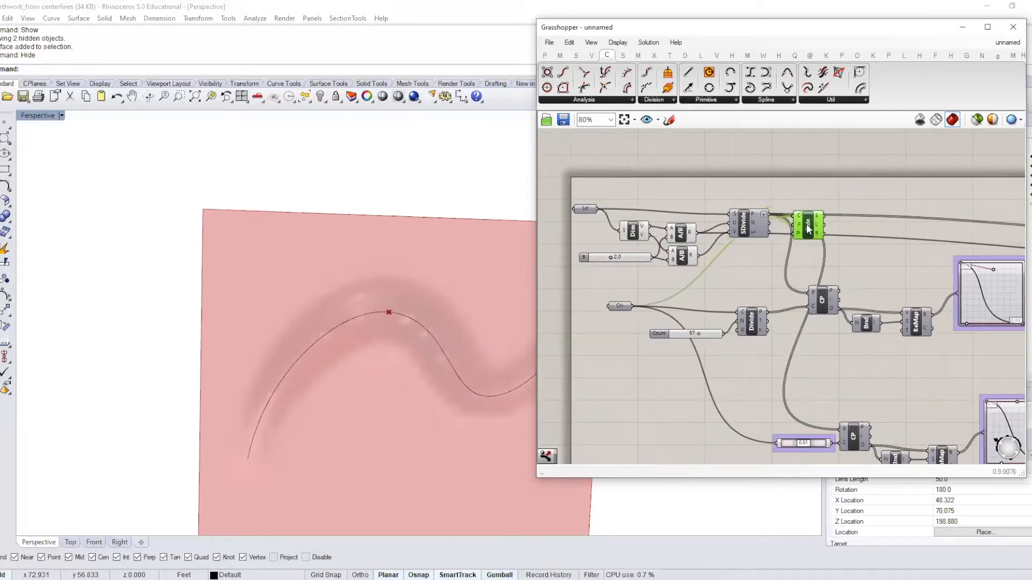
{"action": "scroll", "coordinate": [729, 246], "scroll_direction": "down", "scroll_amount": 3}
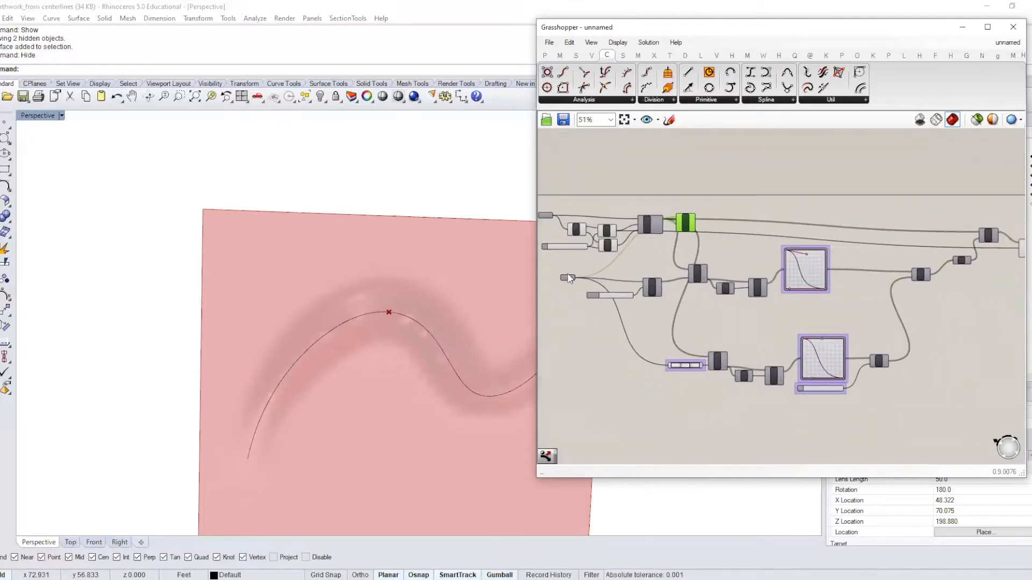
{"action": "scroll", "coordinate": [607, 277], "scroll_direction": "up", "scroll_amount": 3}
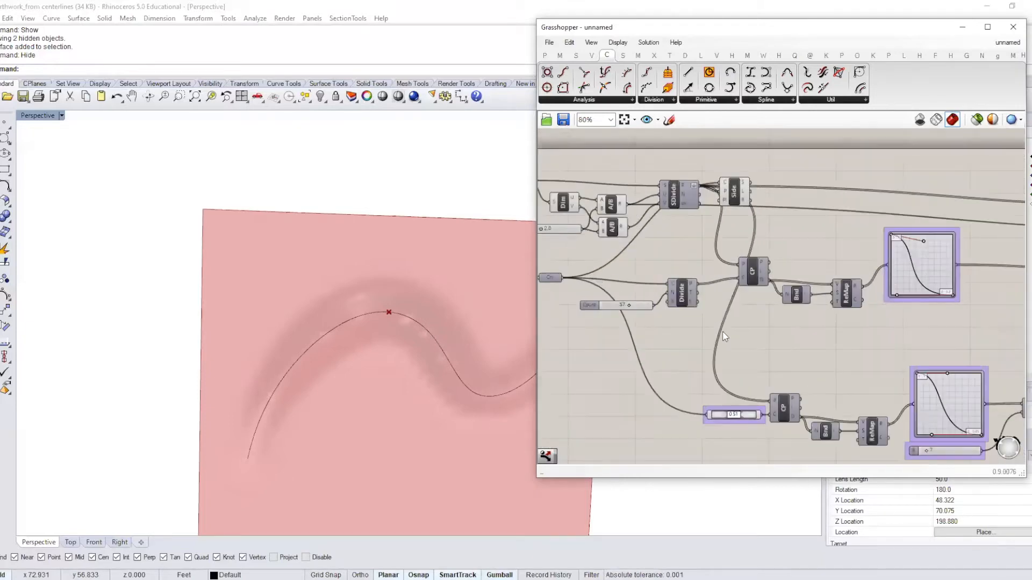
{"action": "left_click_drag", "start_coordinate": [912, 325], "coordinate": [748, 294]}
{"action": "right_click_drag", "start_coordinate": [864, 322], "coordinate": [749, 307]}
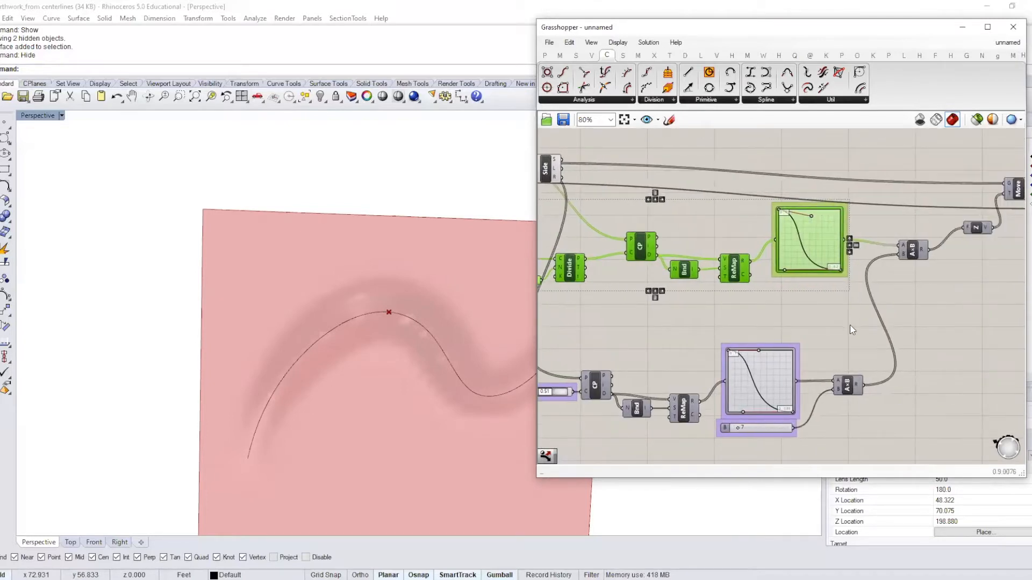
{"action": "left_click_drag", "start_coordinate": [860, 445], "coordinate": [658, 338]}
{"action": "left_click", "coordinate": [672, 290]}
{"action": "right_click_drag", "start_coordinate": [671, 290], "coordinate": [822, 309]}
- Move the Count slider and Divide component together back beneath the A/B divisions, and shift the Curve parameter slightly away from Divide
{"action": "left_click_drag", "start_coordinate": [744, 332], "coordinate": [647, 269]}
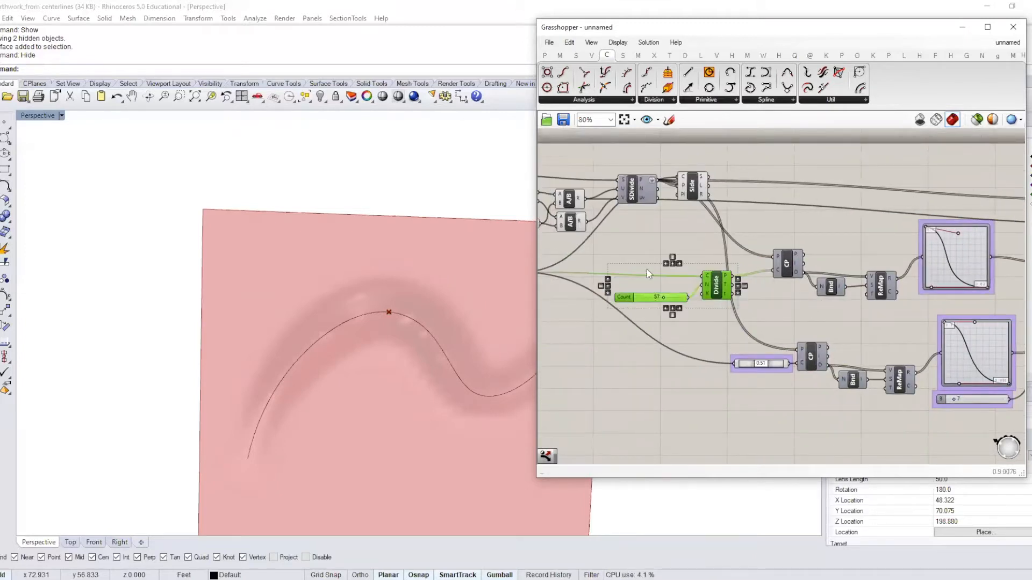
{"action": "left_click_drag", "start_coordinate": [723, 300], "coordinate": [748, 295]}
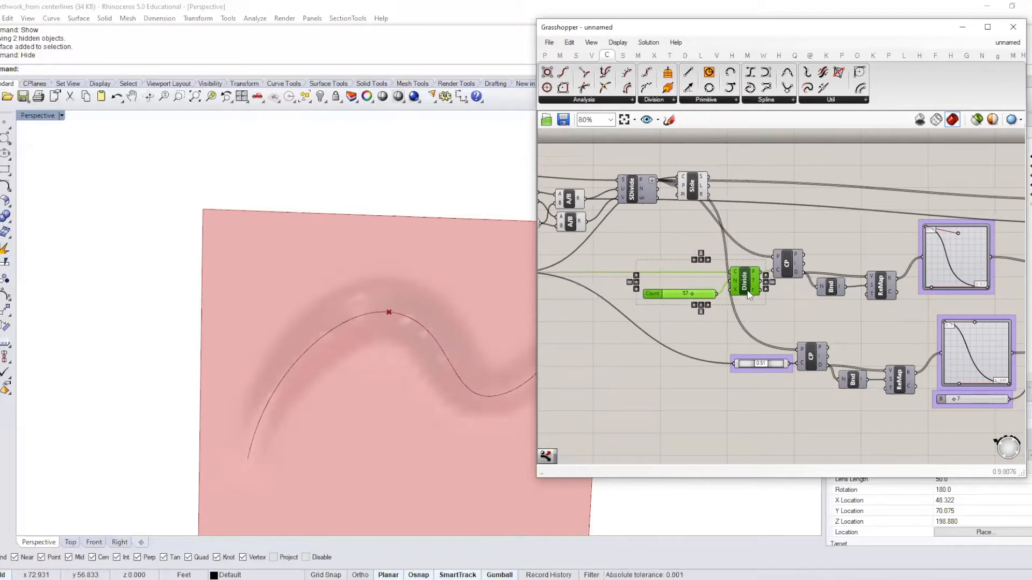
{"action": "left_click", "coordinate": [771, 323]}
{"action": "left_click", "coordinate": [708, 293]}
{"action": "left_click_drag", "start_coordinate": [747, 324], "coordinate": [626, 291]}
{"action": "right_click_drag", "start_coordinate": [626, 291], "coordinate": [783, 289]}
{"action": "left_click", "coordinate": [756, 285]}
{"action": "left_click_drag", "start_coordinate": [794, 321], "coordinate": [730, 271]}
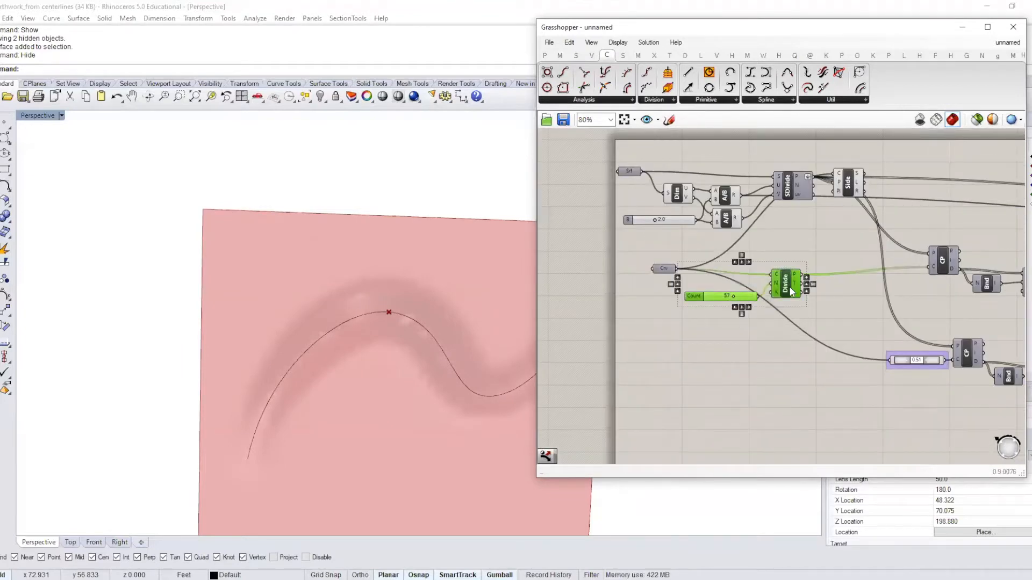
{"action": "left_click_drag", "start_coordinate": [789, 288], "coordinate": [748, 298]}
{"action": "left_click_drag", "start_coordinate": [669, 272], "coordinate": [649, 273]}
{"action": "left_click", "coordinate": [830, 258]}
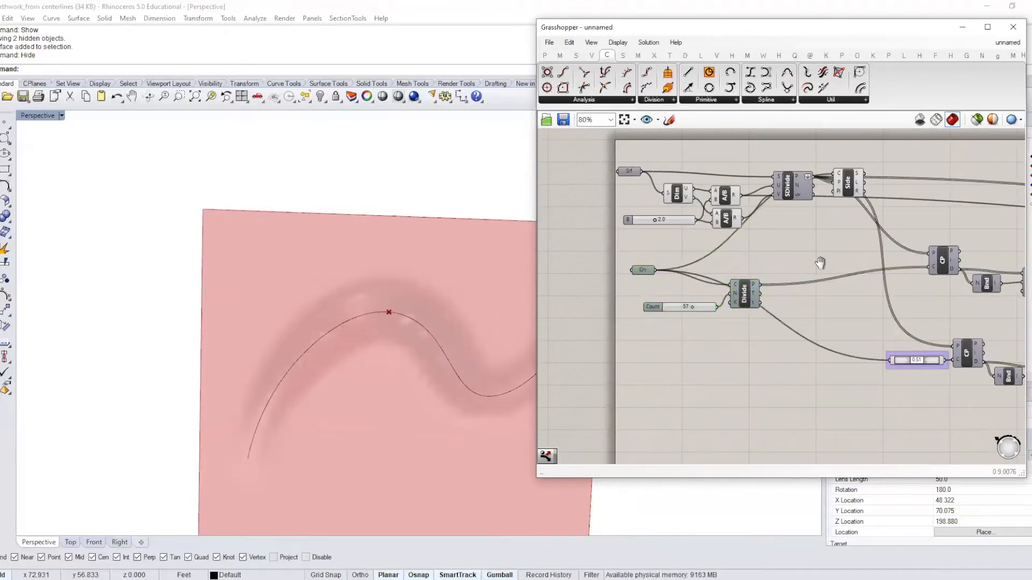
- Move the Point On Curve component away from the lower closest-point component so it sits below Divide
{"action": "right_click_drag", "start_coordinate": [832, 259], "coordinate": [653, 268]}
{"action": "right_click_drag", "start_coordinate": [705, 289], "coordinate": [701, 291]}
{"action": "scroll", "coordinate": [701, 292], "scroll_direction": "down", "scroll_amount": 2}
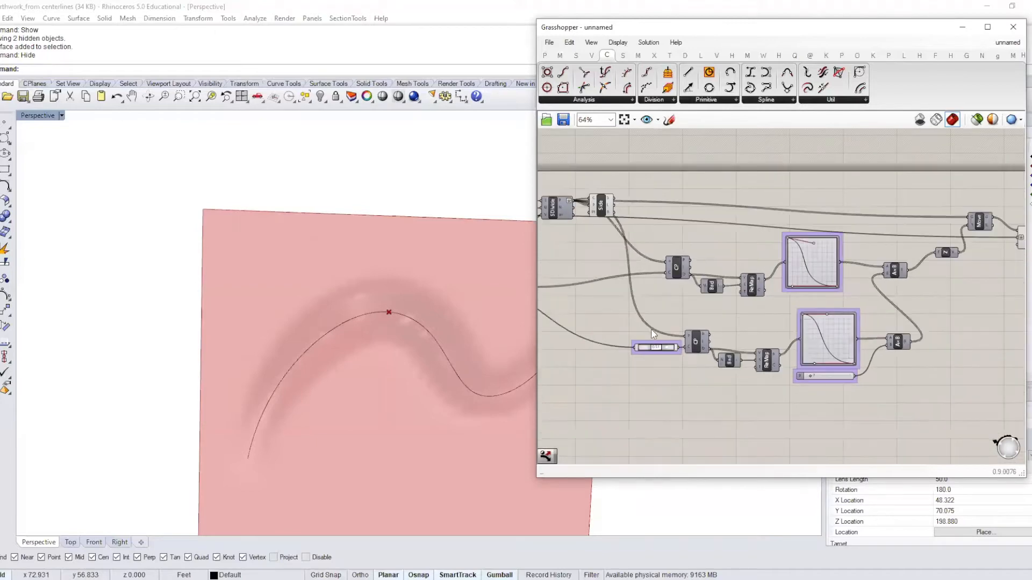
{"action": "scroll", "coordinate": [679, 338], "scroll_direction": "up", "scroll_amount": 2}
{"action": "left_click", "coordinate": [665, 349]}
{"action": "left_click_drag", "start_coordinate": [664, 347], "coordinate": [620, 350]}
{"action": "right_click_drag", "start_coordinate": [618, 350], "coordinate": [804, 328]}
{"action": "left_click_drag", "start_coordinate": [804, 327], "coordinate": [679, 317]}
- Raise the Unit Z component beside Move and bring the lower A×B multiplication closer to its graph mapper
{"action": "scroll", "coordinate": [858, 260], "scroll_direction": "down", "scroll_amount": 3}
{"action": "right_click_drag", "start_coordinate": [942, 237], "coordinate": [742, 260]}
{"action": "scroll", "coordinate": [742, 261], "scroll_direction": "up", "scroll_amount": 2}
{"action": "right_click_drag", "start_coordinate": [846, 308], "coordinate": [697, 358]}
{"action": "mouse_move", "coordinate": [764, 279]}
{"action": "left_mouse_down"}
{"action": "mouse_move", "coordinate": [747, 270]}
{"action": "mouse_move", "coordinate": [774, 271]}
{"action": "left_mouse_up"}
{"action": "left_click", "coordinate": [764, 348]}
{"action": "right_click_drag", "start_coordinate": [763, 348], "coordinate": [920, 313]}
{"action": "scroll", "coordinate": [919, 313], "scroll_direction": "down", "scroll_amount": 1}
{"action": "left_click_drag", "start_coordinate": [886, 283], "coordinate": [886, 289]}
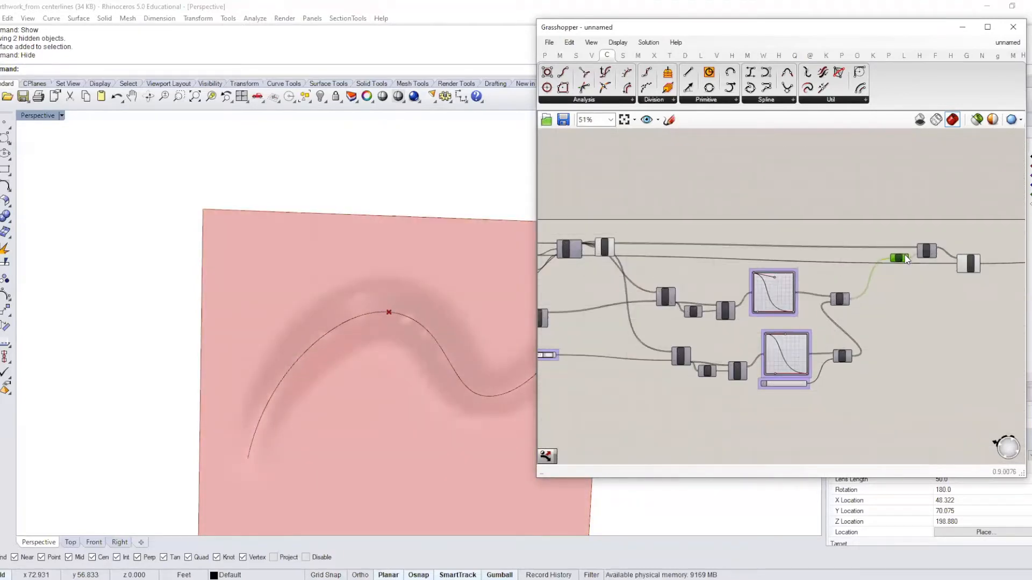
{"action": "scroll", "coordinate": [832, 328], "scroll_direction": "up", "scroll_amount": 2}
{"action": "left_click_drag", "start_coordinate": [849, 372], "coordinate": [832, 375]}
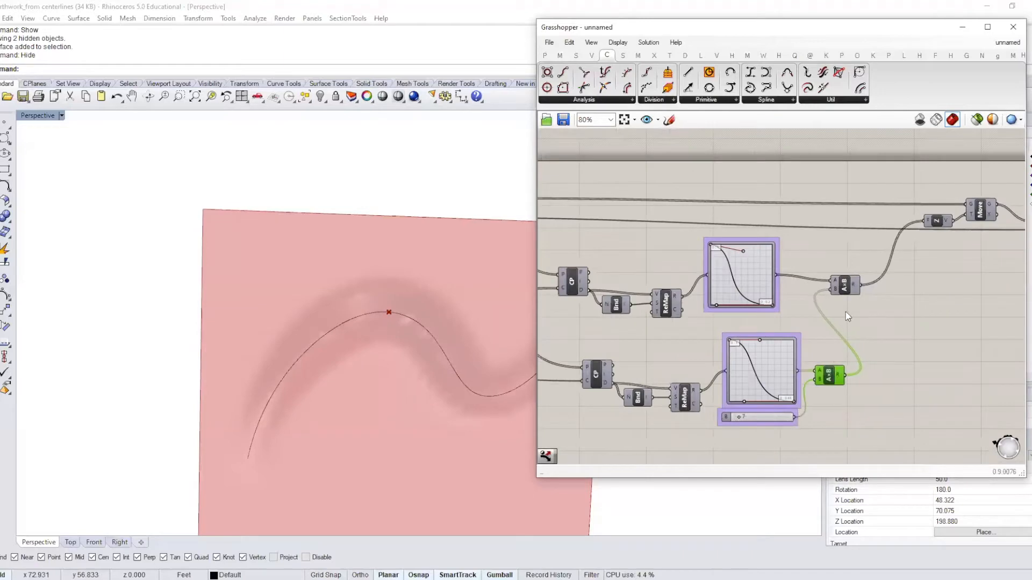
{"action": "left_click", "coordinate": [850, 284]}
{"action": "left_click", "coordinate": [909, 326]}
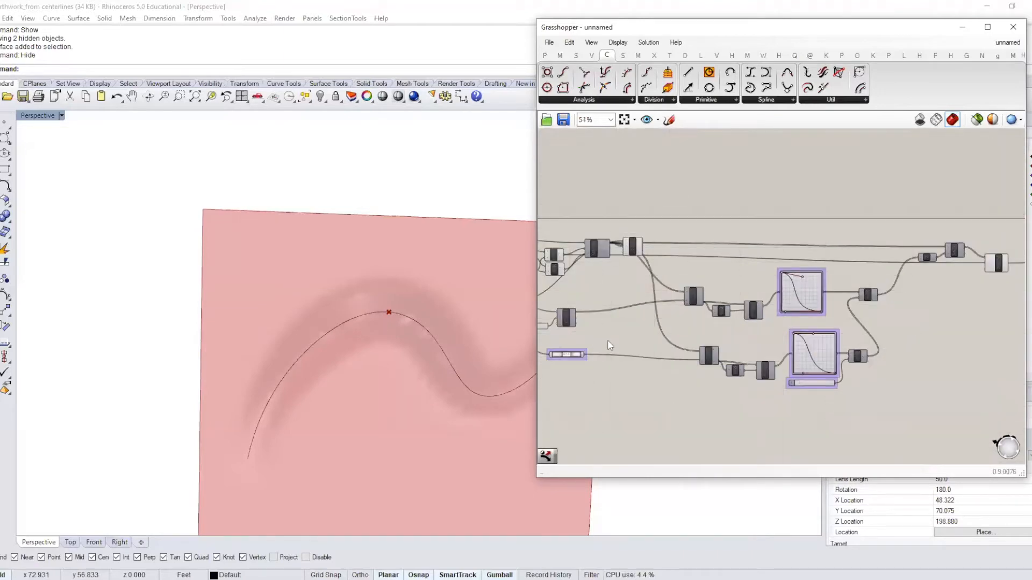
- Add a Dispatch component on the canvas after Curve Side
{"action": "scroll", "coordinate": [807, 261], "scroll_direction": "up", "scroll_amount": 2}
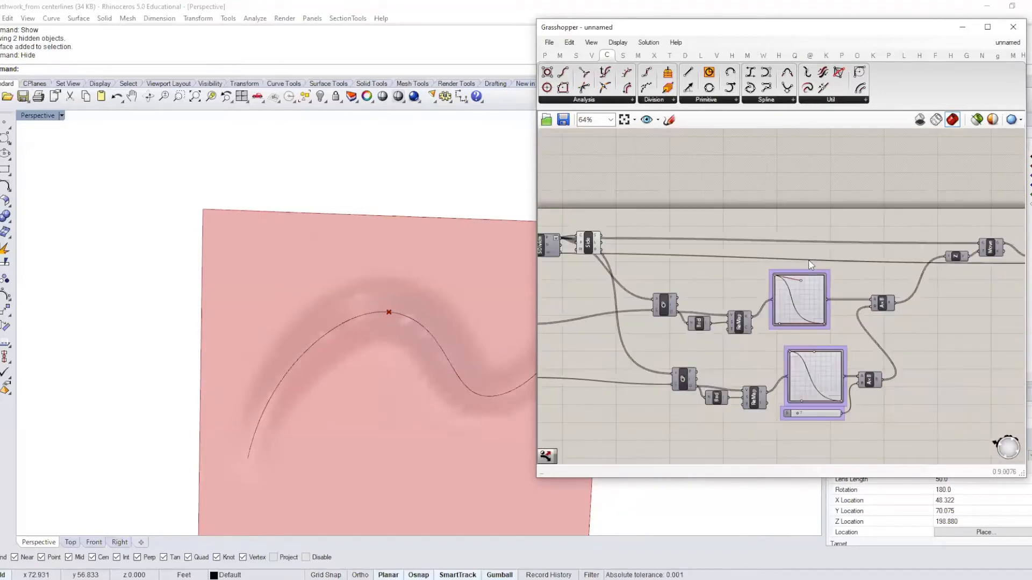
{"action": "scroll", "coordinate": [655, 273], "scroll_direction": "up", "scroll_amount": 3}
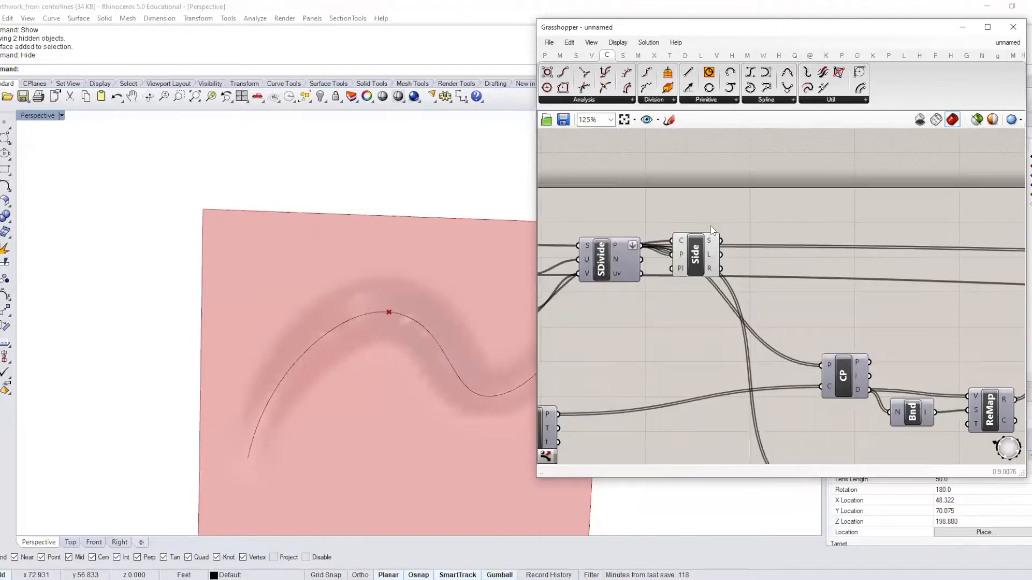
{"action": "left_click", "coordinate": [576, 55]}
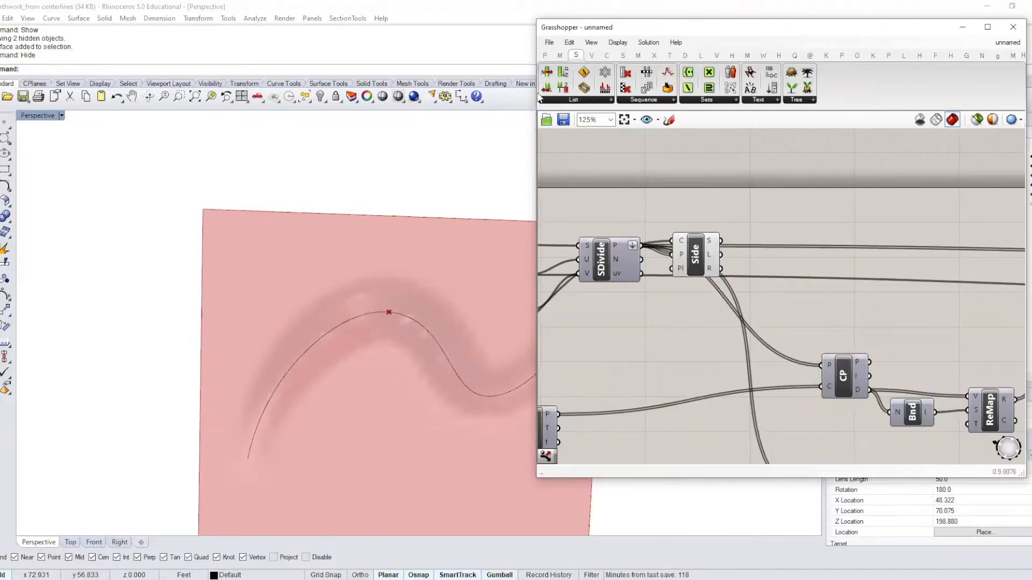
{"action": "left_click", "coordinate": [595, 103]}
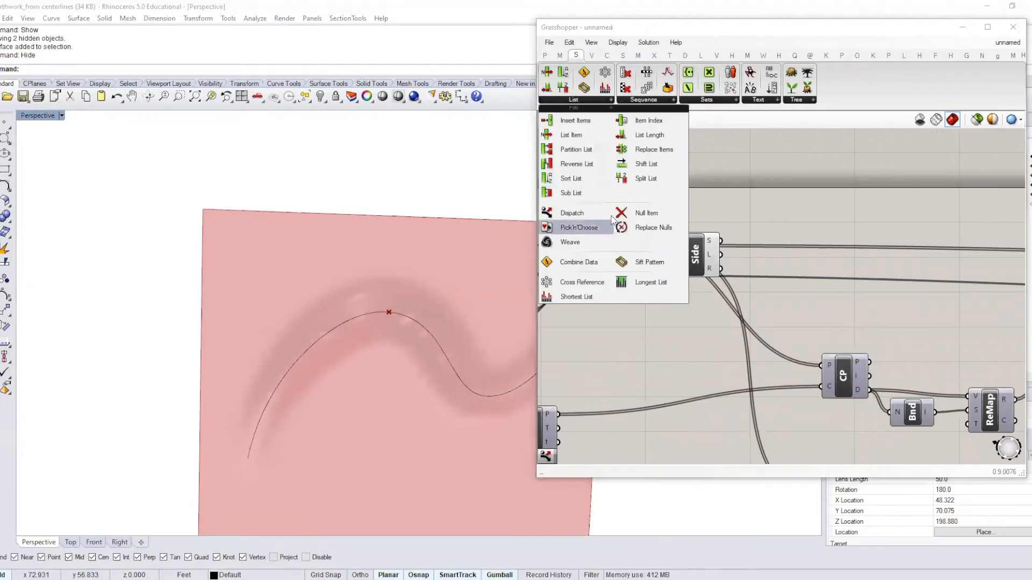
{"action": "left_click_drag", "start_coordinate": [562, 212], "coordinate": [842, 276]}
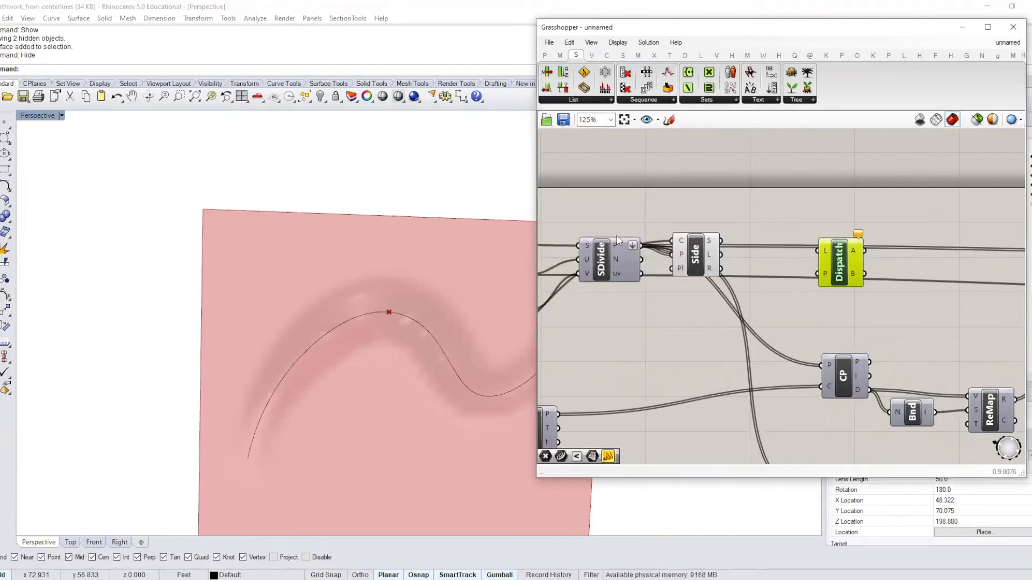
- Connect the SDivide points to Dispatch's L input and Curve Side's left output to its P input, offsetting SDivide and Side for clearer wires
{"action": "left_click_drag", "start_coordinate": [609, 254], "coordinate": [607, 247]}
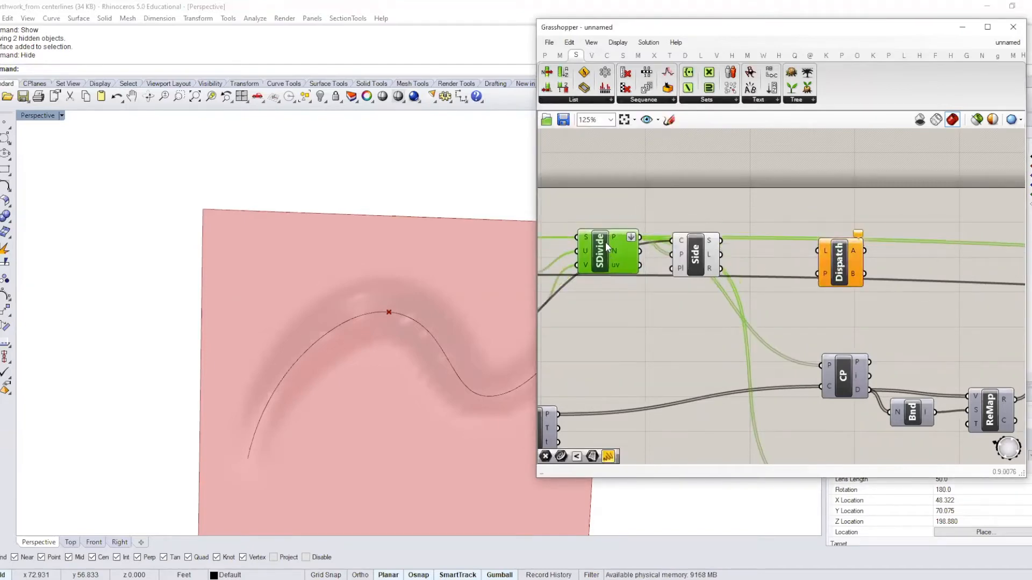
{"action": "right_click", "coordinate": [601, 247]}
{"action": "left_click", "coordinate": [645, 267]}
{"action": "left_click_drag", "start_coordinate": [645, 238], "coordinate": [680, 240]}
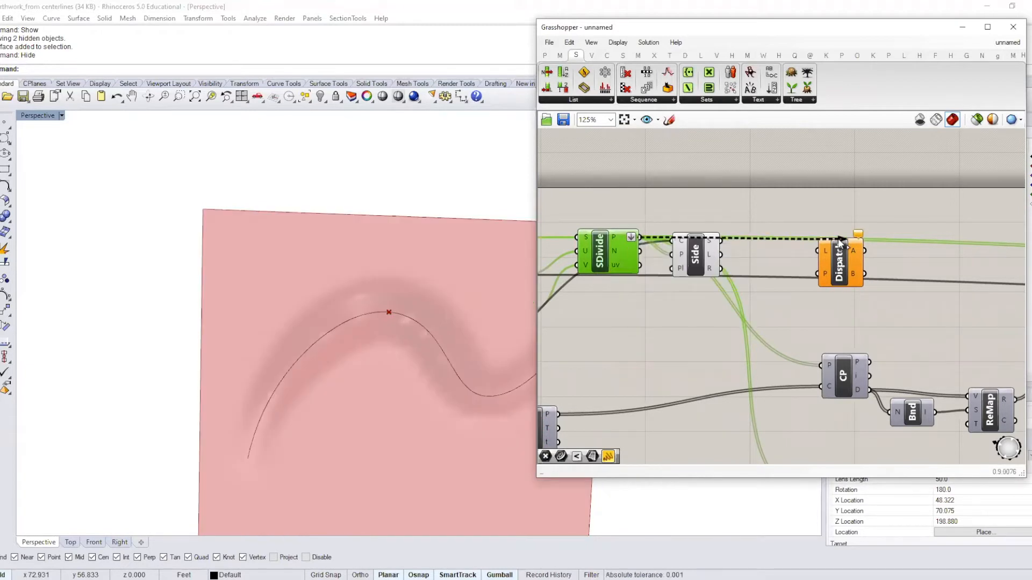
{"action": "left_click", "coordinate": [697, 256]}
{"action": "left_click_drag", "start_coordinate": [720, 265], "coordinate": [815, 254]}
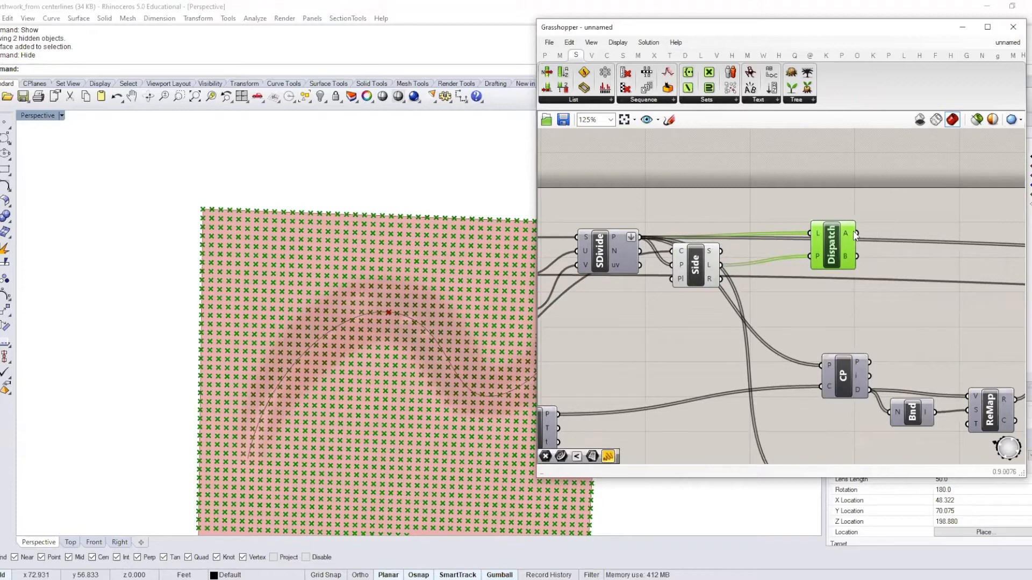
- Move the Dispatch component closer to Curve Side and turn off its preview
{"action": "mouse_move", "coordinate": [848, 234]}
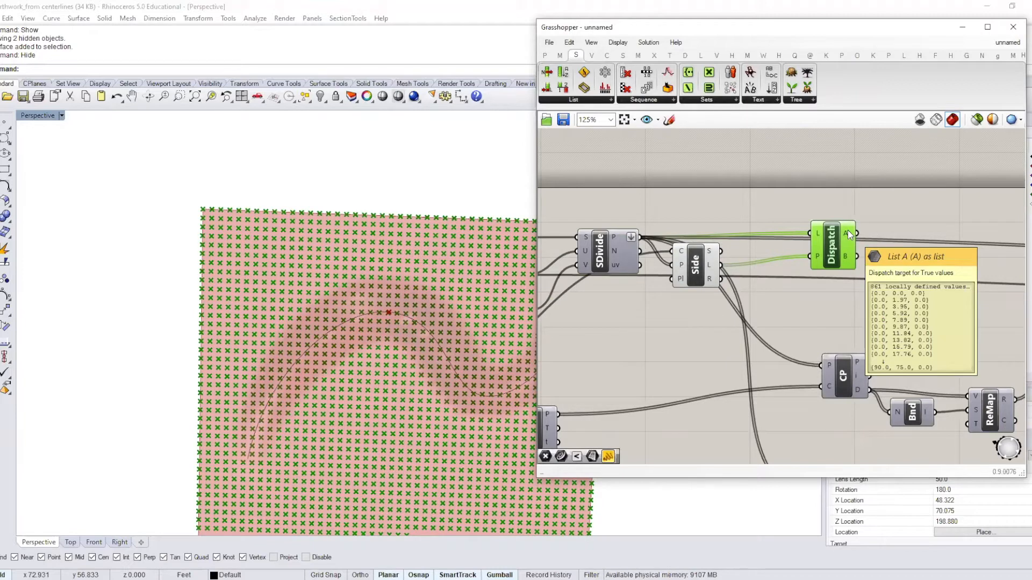
{"action": "mouse_move", "coordinate": [849, 259]}
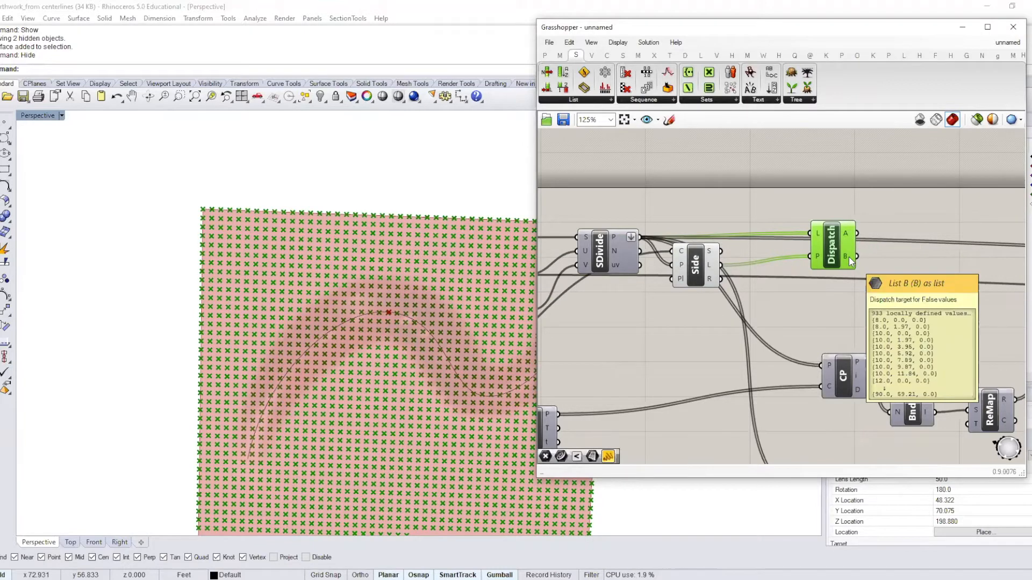
{"action": "left_click_drag", "start_coordinate": [832, 258], "coordinate": [789, 261]}
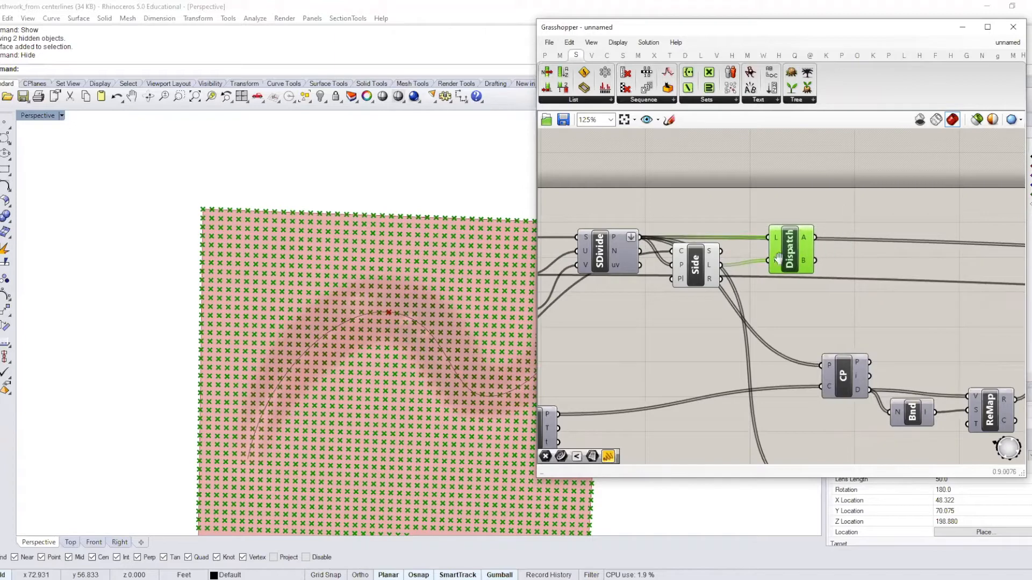
{"action": "right_click_drag", "start_coordinate": [778, 258], "coordinate": [739, 265]}
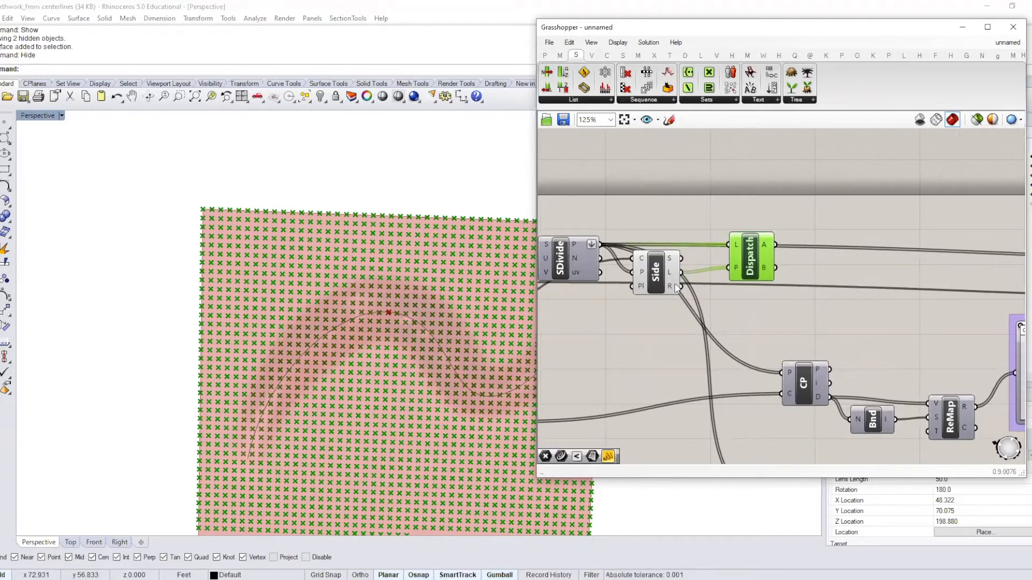
{"action": "right_click", "coordinate": [751, 256]}
{"action": "left_click", "coordinate": [776, 271]}
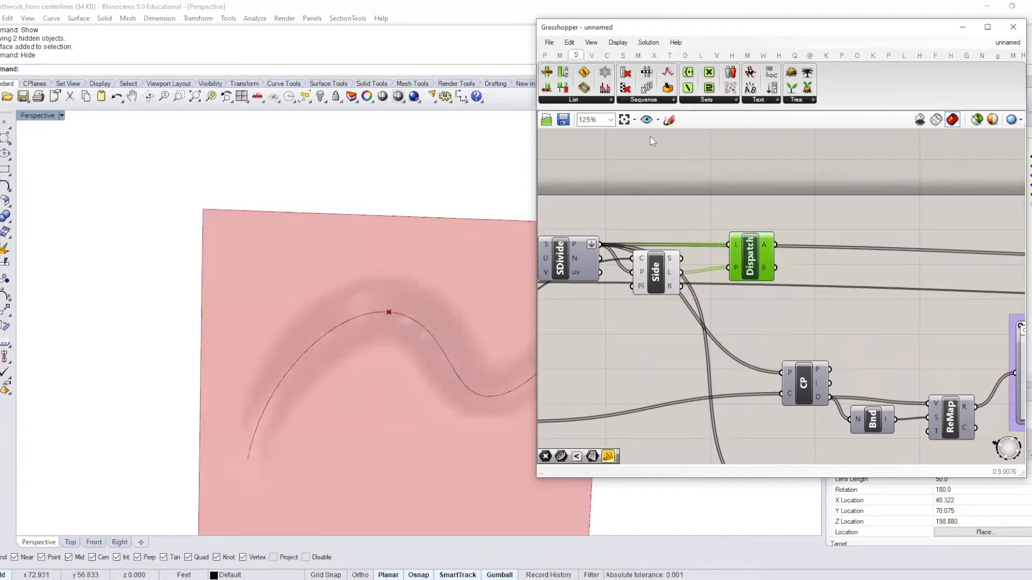
- Add two Point parameters and connect one to Dispatch's A output and the other to its B output
{"action": "left_click", "coordinate": [544, 55]}
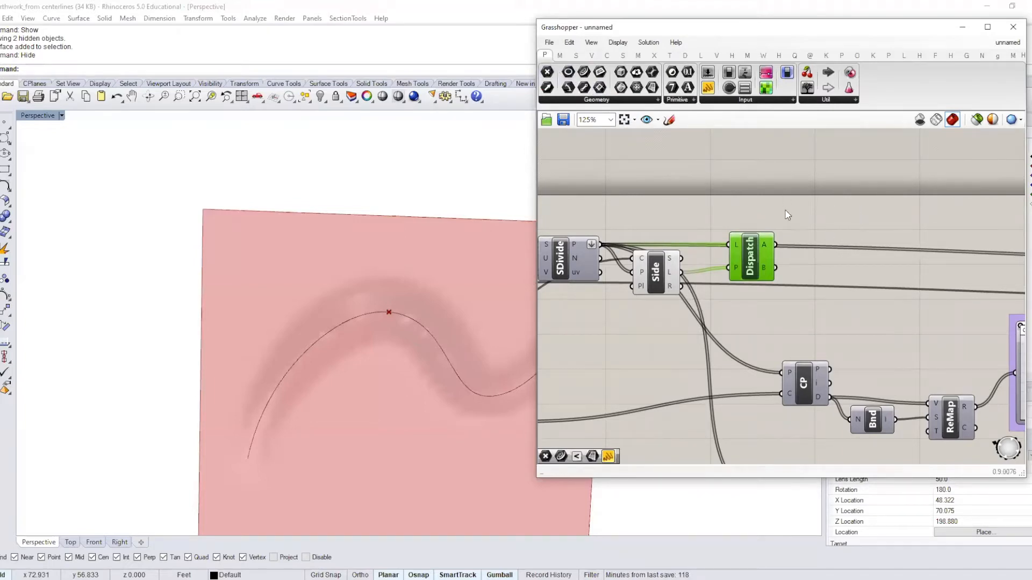
{"action": "left_click_drag", "start_coordinate": [547, 72], "coordinate": [837, 220]}
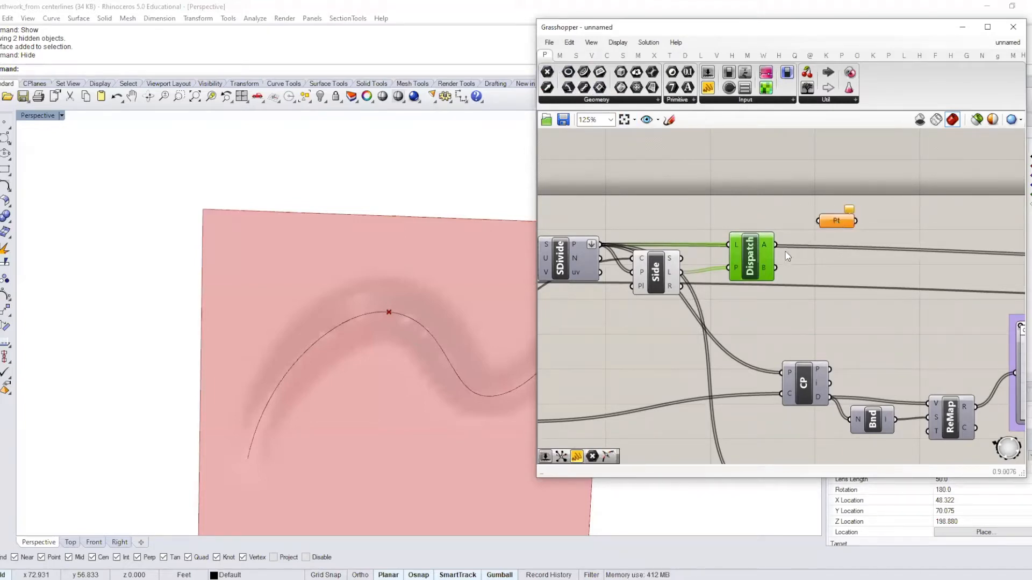
{"action": "left_click_drag", "start_coordinate": [777, 250], "coordinate": [818, 226]}
{"action": "scroll", "coordinate": [317, 286], "scroll_direction": "down", "scroll_amount": 4}
{"action": "right_click_drag", "start_coordinate": [330, 291], "coordinate": [332, 284]}
{"action": "left_click_drag", "start_coordinate": [836, 224], "coordinate": [829, 277], "text": "alt"}
{"action": "left_click_drag", "start_coordinate": [768, 269], "coordinate": [818, 295]}
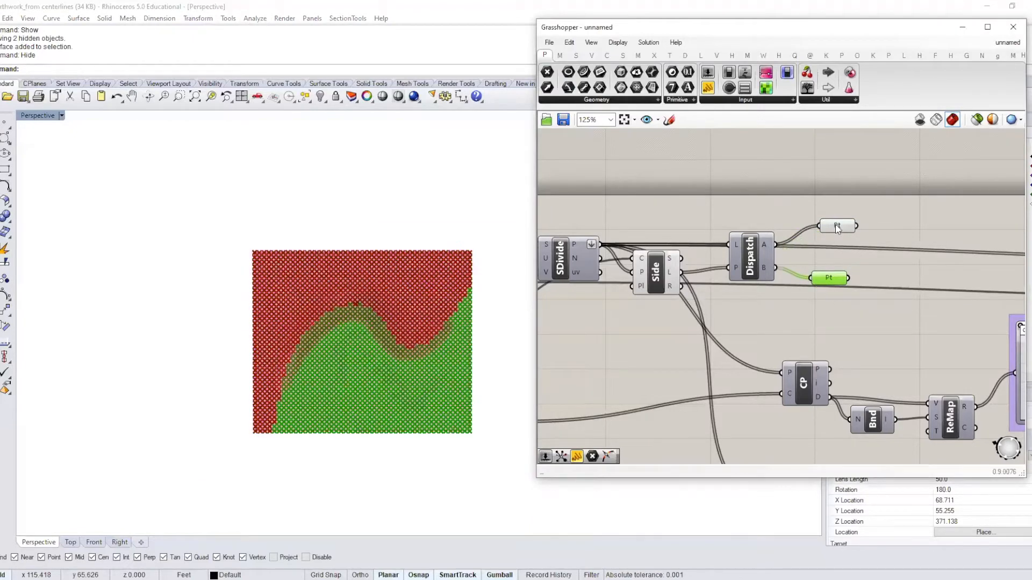
- Select the two Point parameters alternately to compare which points lie on each side of the centerline
{"action": "left_click", "coordinate": [842, 226]}
{"action": "left_click", "coordinate": [826, 280]}
{"action": "left_click", "coordinate": [837, 226]}
{"action": "left_click", "coordinate": [827, 278]}
{"action": "mouse_move", "coordinate": [828, 282]}
{"action": "left_click", "coordinate": [824, 257]}
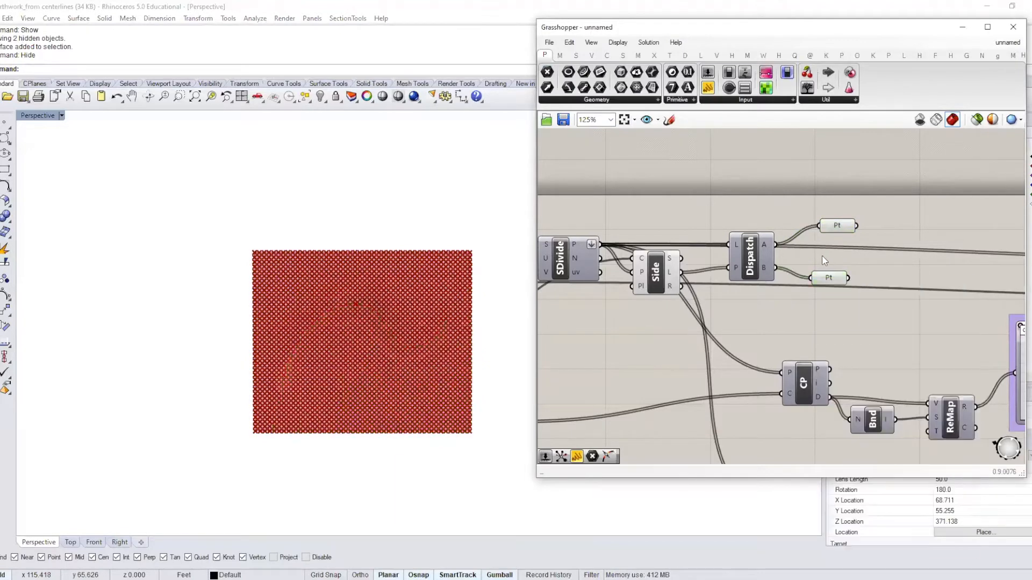
- Delete both Point parameters connected to the Dispatch outputs
{"action": "scroll", "coordinate": [817, 264], "scroll_direction": "down", "scroll_amount": 1}
{"action": "right_click_drag", "start_coordinate": [777, 249], "coordinate": [679, 203]}
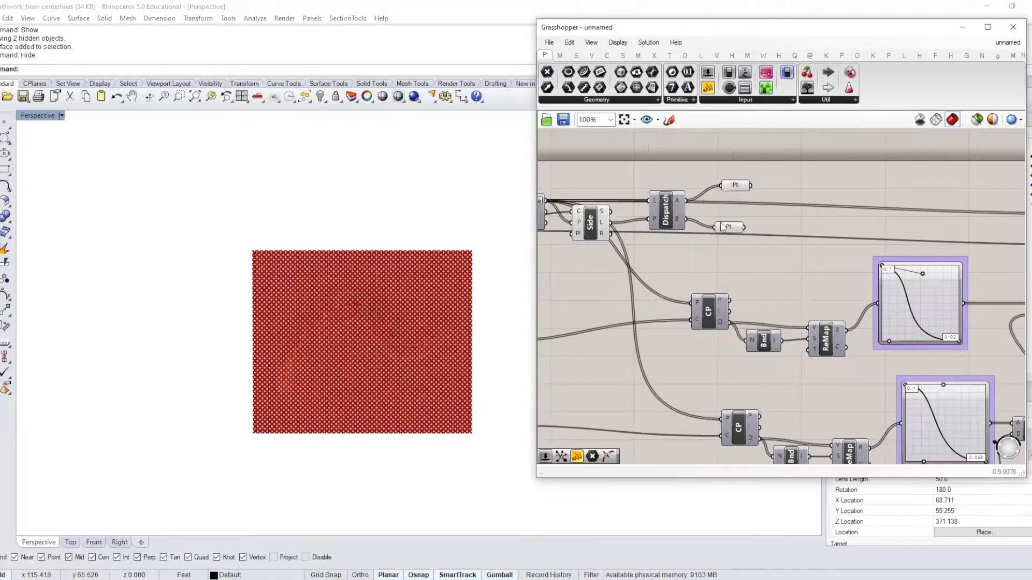
{"action": "scroll", "coordinate": [721, 223], "scroll_direction": "down", "scroll_amount": 2}
{"action": "mouse_move", "coordinate": [728, 225]}
{"action": "left_mouse_down"}
{"action": "mouse_move", "coordinate": [687, 428]}
{"action": "mouse_move", "coordinate": [721, 218]}
{"action": "left_mouse_up"}
{"action": "scroll", "coordinate": [721, 218], "scroll_direction": "up", "scroll_amount": 2}
{"action": "mouse_move", "coordinate": [721, 218]}
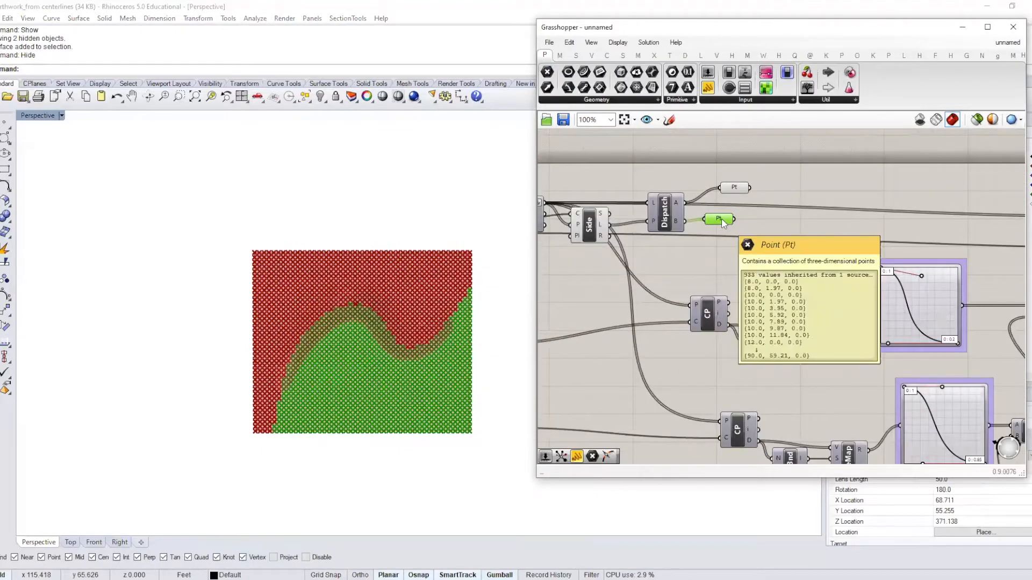
{"action": "key", "text": "Delete"}
{"action": "left_click", "coordinate": [737, 187]}
{"action": "key", "text": "Delete"}
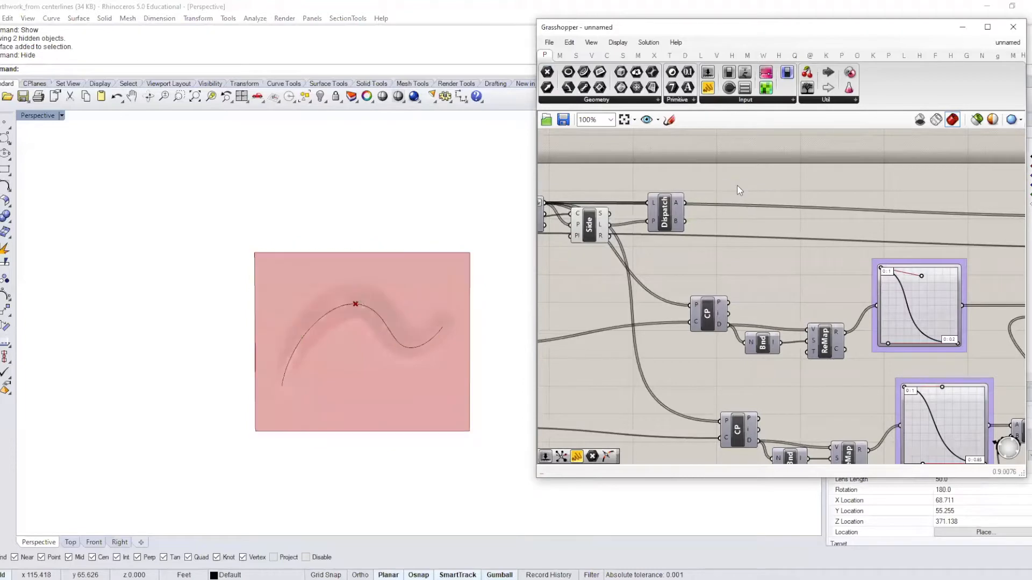
- Rename the Dispatch component's A output to Left and its B output to Right
{"action": "scroll", "coordinate": [779, 220], "scroll_direction": "down", "scroll_amount": 2}
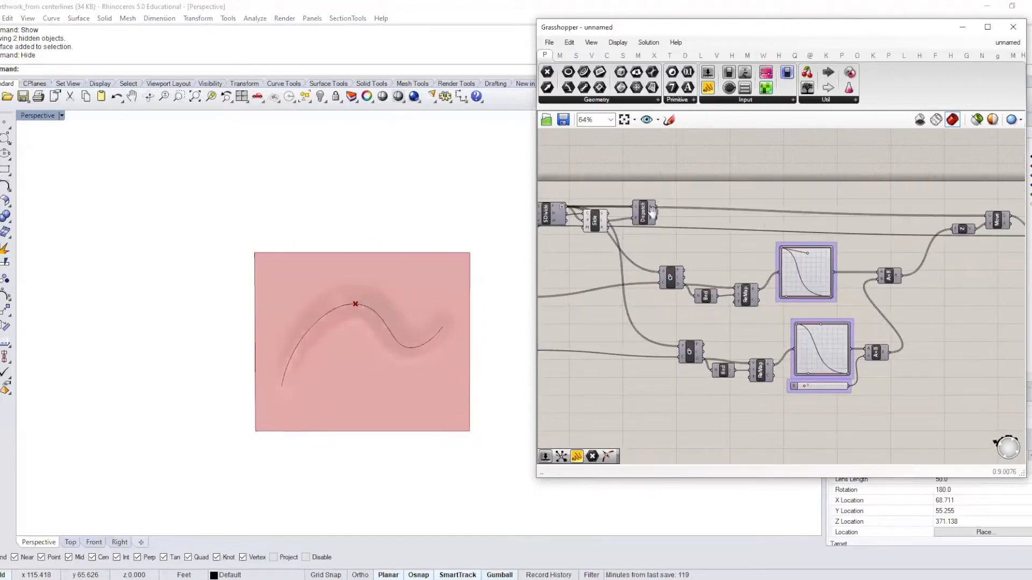
{"action": "scroll", "coordinate": [653, 215], "scroll_direction": "up", "scroll_amount": 2}
{"action": "left_click_drag", "start_coordinate": [689, 226], "coordinate": [679, 227]}
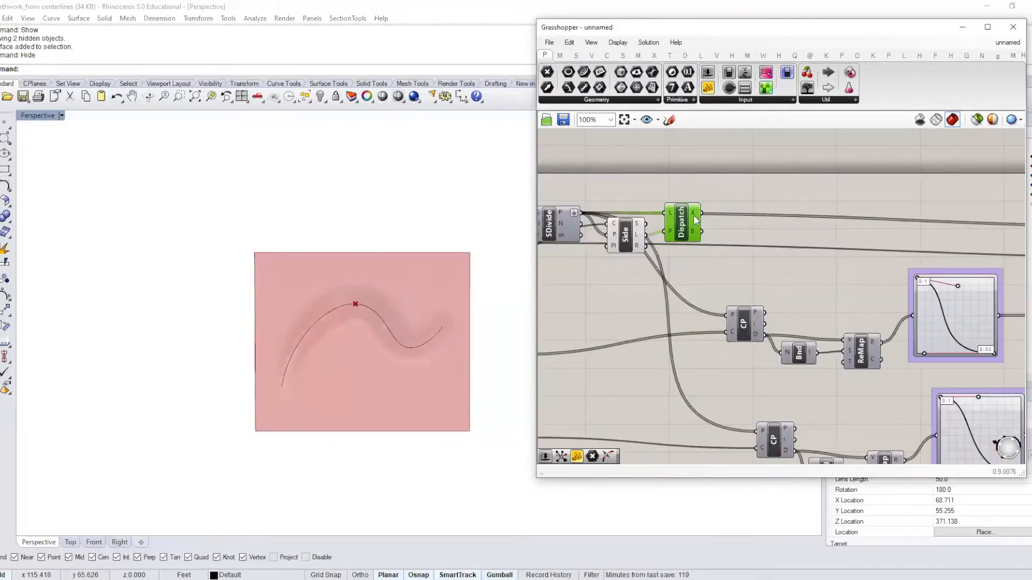
{"action": "right_click", "coordinate": [696, 214]}
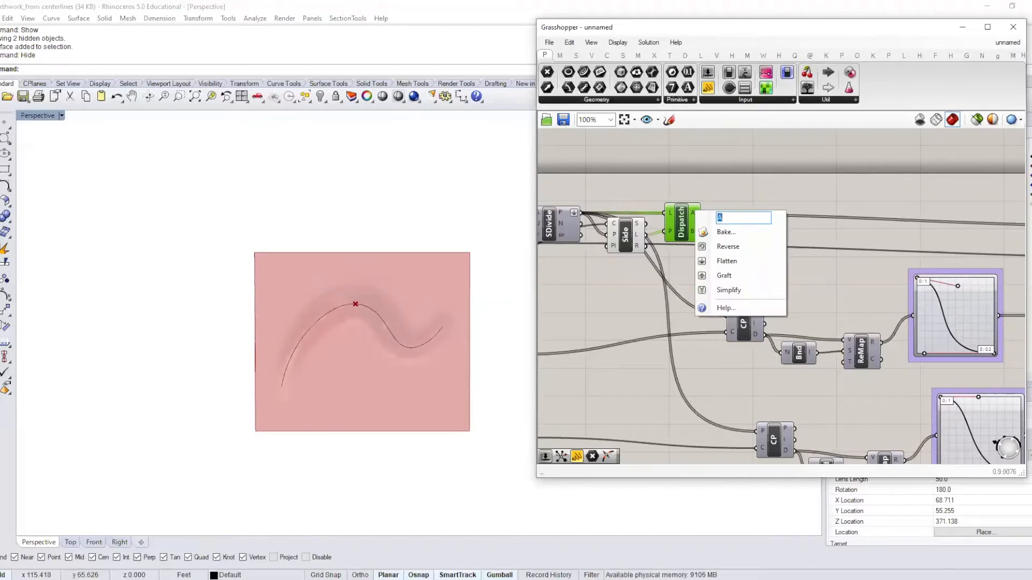
{"action": "key", "text": "Return"}
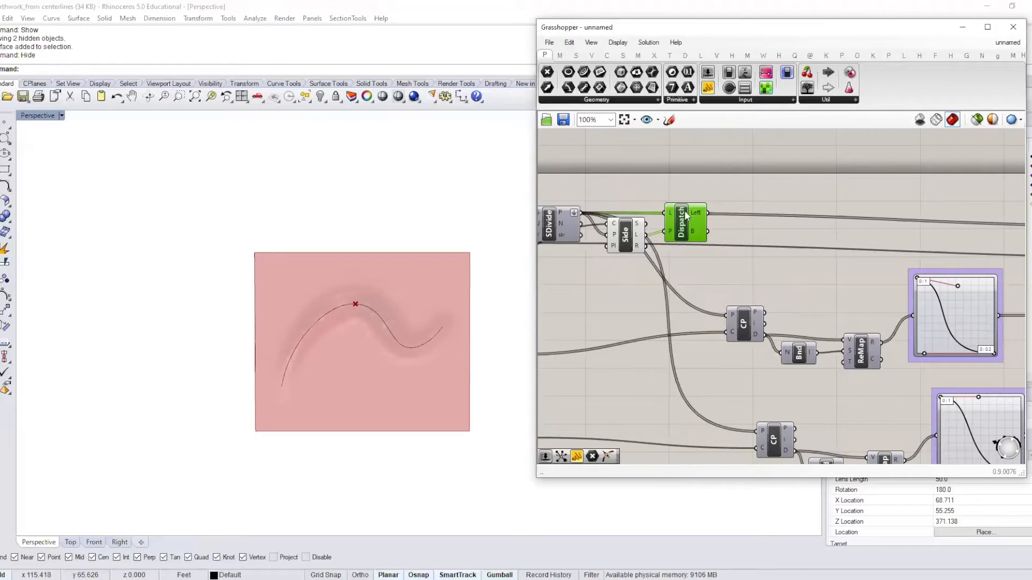
{"action": "scroll", "coordinate": [703, 240], "scroll_direction": "up", "scroll_amount": 3}
{"action": "right_click", "coordinate": [704, 249]}
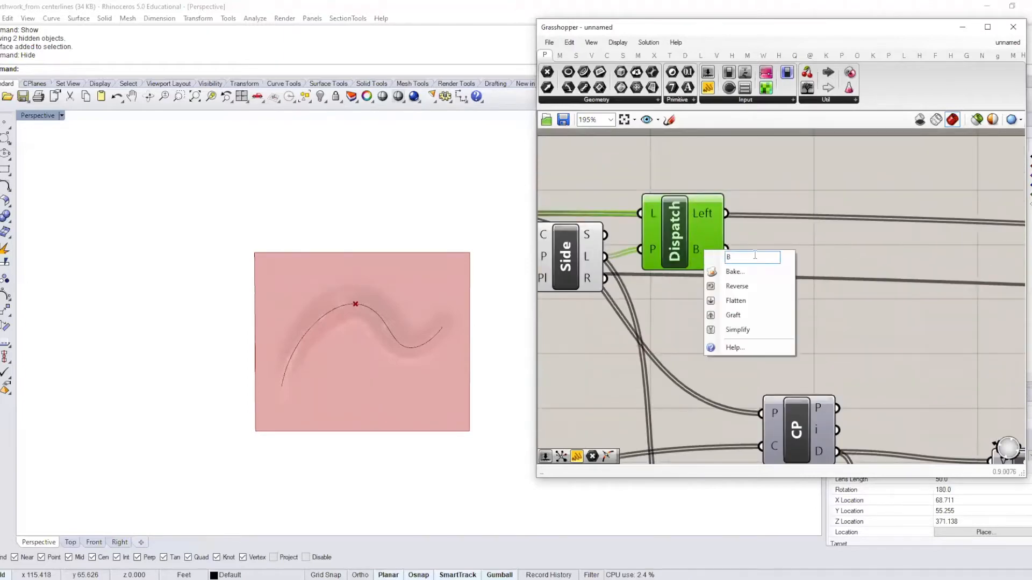
{"action": "type", "text": "Right"}
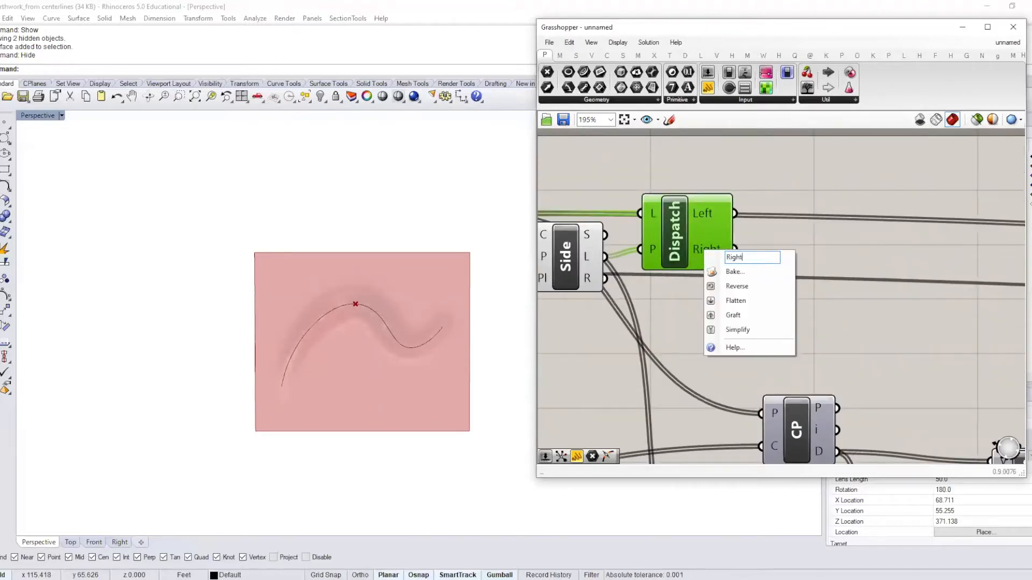
{"action": "key", "text": "Return"}
- Move the SDivide component farther from Curve Side and toggle its preview on and off again
{"action": "scroll", "coordinate": [801, 215], "scroll_direction": "down", "scroll_amount": 3}
{"action": "right_click_drag", "start_coordinate": [788, 231], "coordinate": [874, 208]}
{"action": "mouse_move", "coordinate": [733, 293]}
{"action": "right_mouse_down"}
{"action": "mouse_move", "coordinate": [553, 291]}
{"action": "mouse_move", "coordinate": [739, 287]}
{"action": "right_mouse_up"}
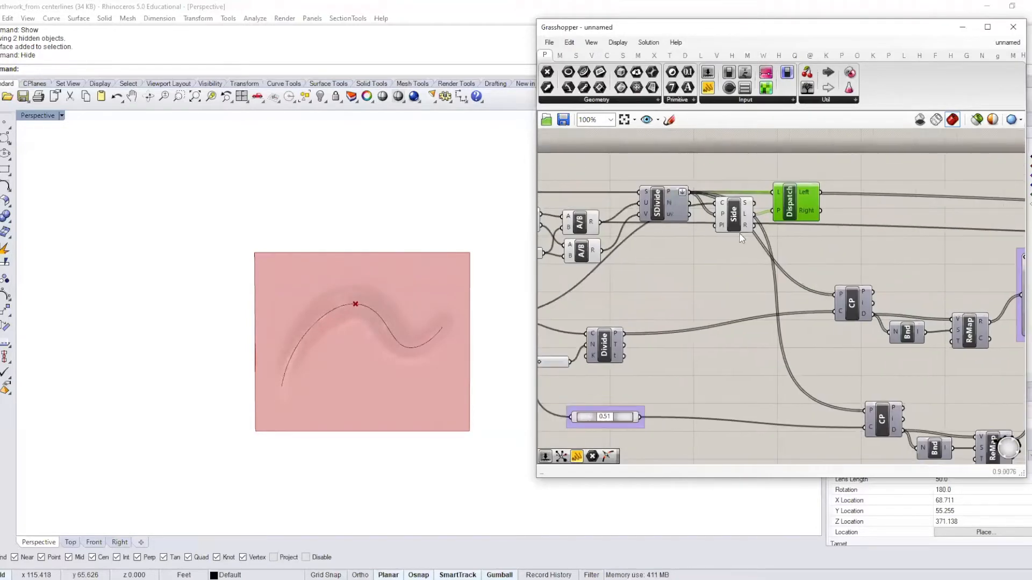
{"action": "left_click_drag", "start_coordinate": [659, 196], "coordinate": [634, 196]}
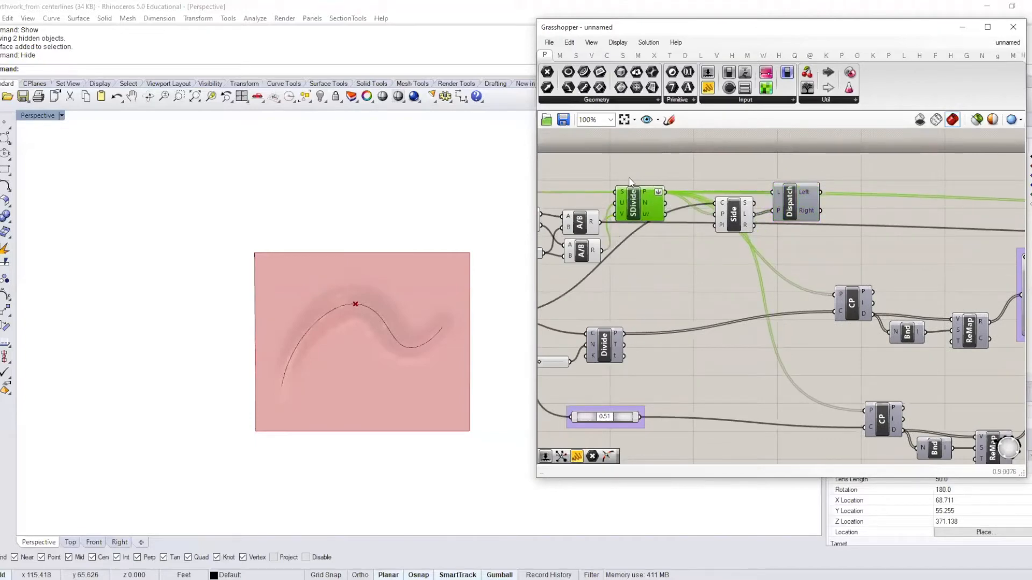
{"action": "right_click", "coordinate": [632, 207]}
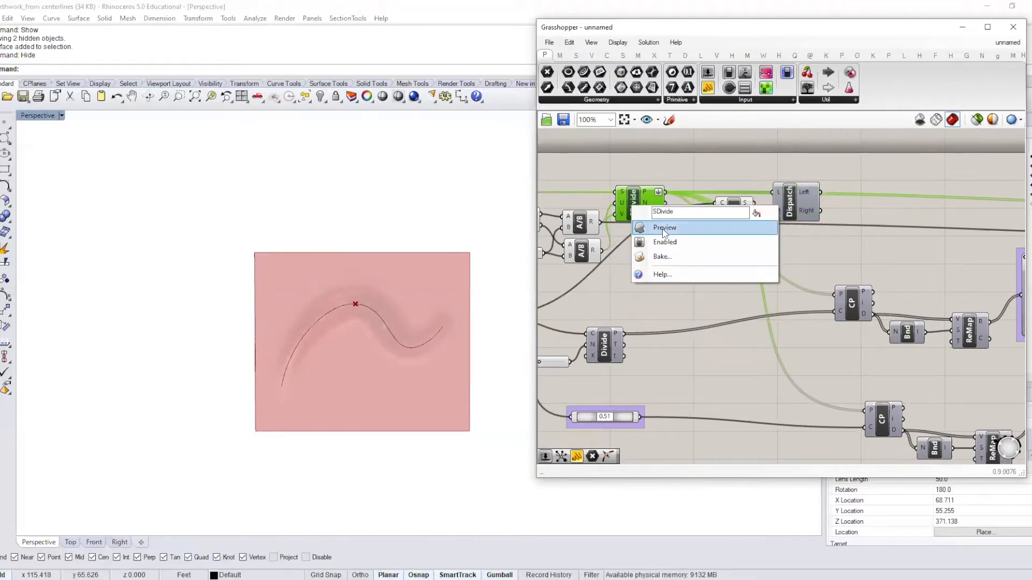
{"action": "left_click", "coordinate": [665, 228]}
{"action": "right_click", "coordinate": [637, 203]}
{"action": "left_click", "coordinate": [672, 220]}
{"action": "left_click", "coordinate": [792, 223]}
- Connect Dispatch's Left output to the P inputs of both Curve Closest Point components
{"action": "right_click_drag", "start_coordinate": [855, 238], "coordinate": [743, 244]}
{"action": "mouse_move", "coordinate": [706, 198]}
{"action": "left_mouse_down"}
{"action": "mouse_move", "coordinate": [734, 243]}
{"action": "mouse_move", "coordinate": [724, 299]}
{"action": "left_mouse_up"}
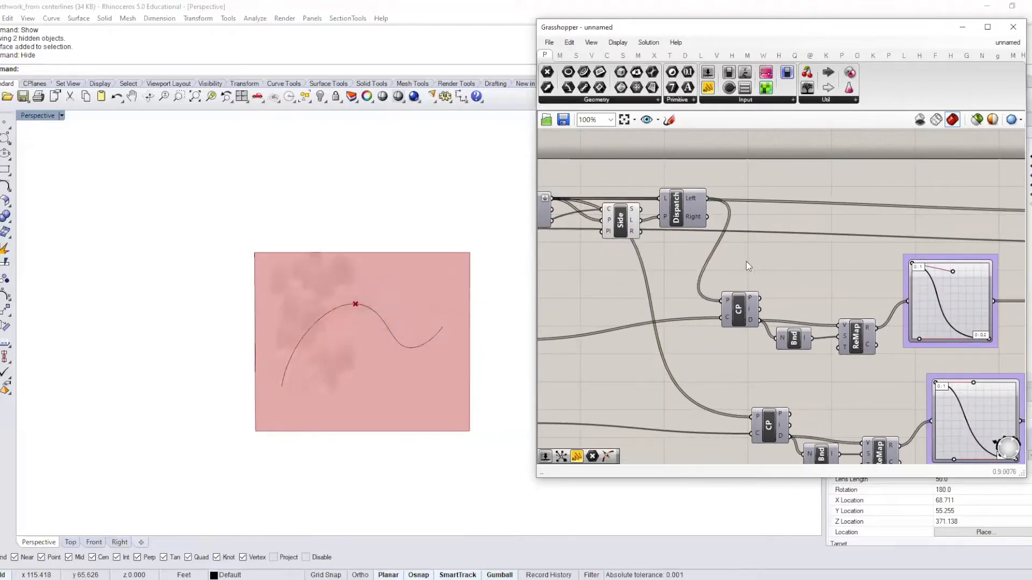
{"action": "right_click_drag", "start_coordinate": [747, 265], "coordinate": [792, 235]}
{"action": "left_click_drag", "start_coordinate": [754, 168], "coordinate": [799, 385]}
- Turn off the preview of the SrfGrid component and turn on the preview of the Move component
{"action": "scroll", "coordinate": [709, 329], "scroll_direction": "down", "scroll_amount": 5}
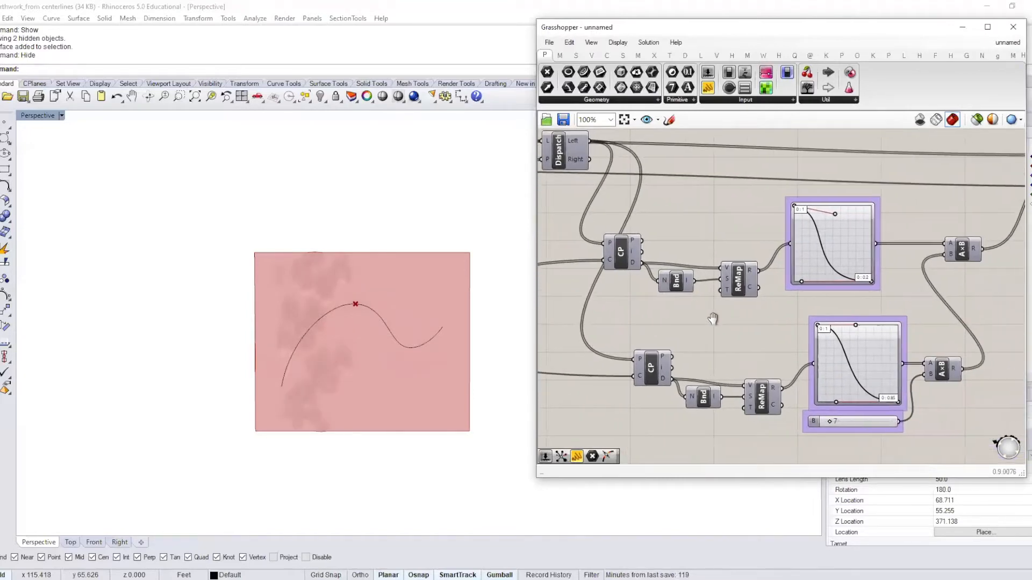
{"action": "right_click_drag", "start_coordinate": [987, 231], "coordinate": [849, 236]}
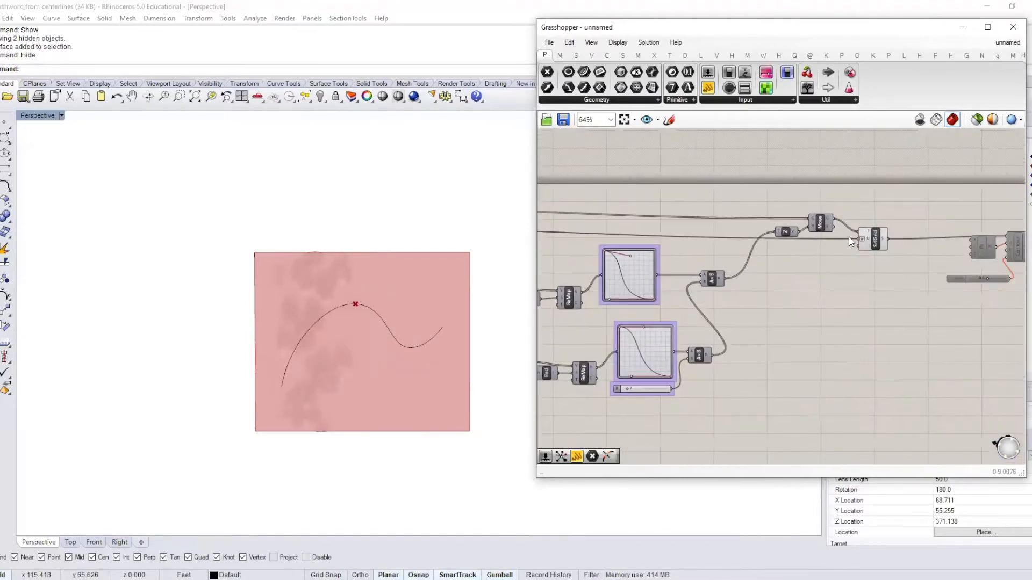
{"action": "right_click", "coordinate": [875, 241]}
{"action": "left_click", "coordinate": [906, 263]}
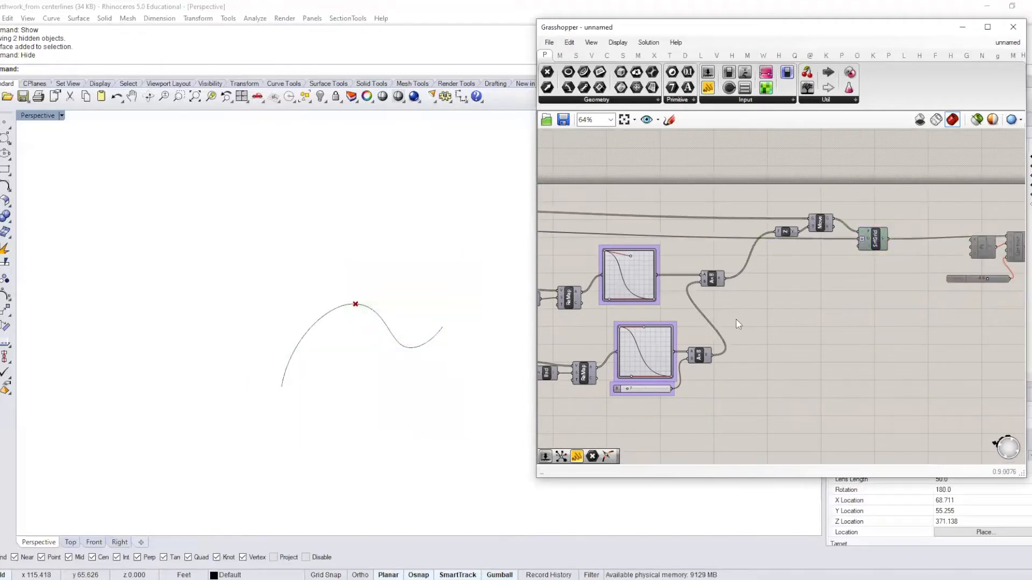
{"action": "right_click_drag", "start_coordinate": [736, 320], "coordinate": [873, 310]}
{"action": "left_click", "coordinate": [955, 215]}
{"action": "right_click", "coordinate": [956, 214]}
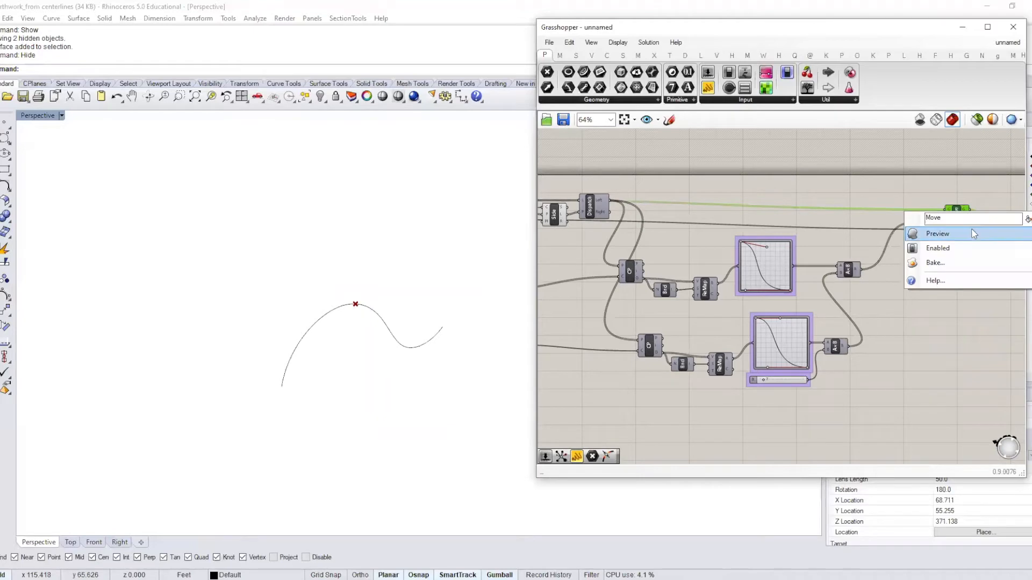
{"action": "left_click", "coordinate": [973, 234]}
{"action": "right_click_drag", "start_coordinate": [263, 368], "coordinate": [449, 293]}
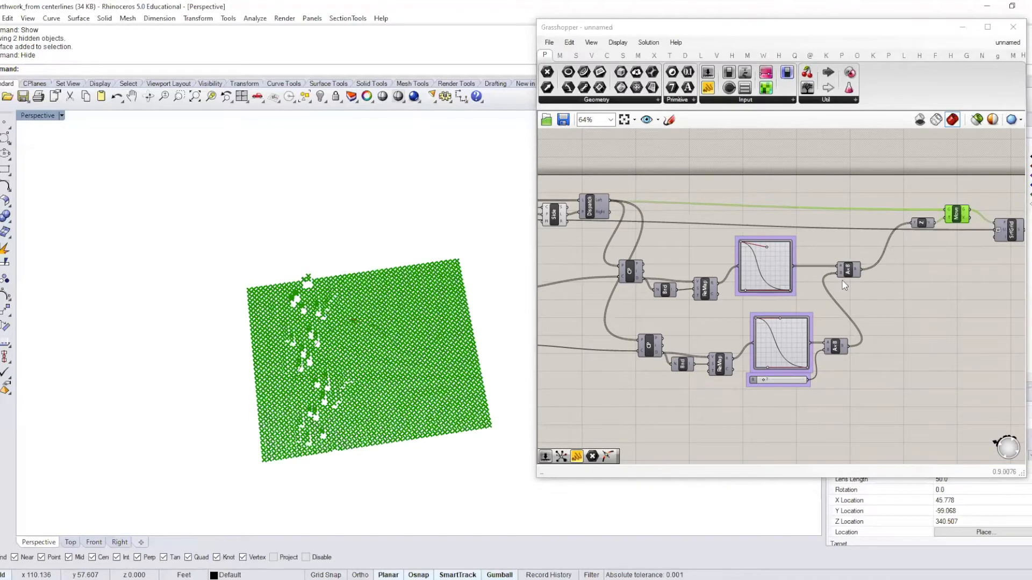
- Connect Dispatch's Left output to the Move component's geometry input, and place Move and the Unit Z component lower, closer to the multiplication
{"action": "left_click", "coordinate": [701, 209]}
{"action": "left_click_drag", "start_coordinate": [953, 217], "coordinate": [955, 204]}
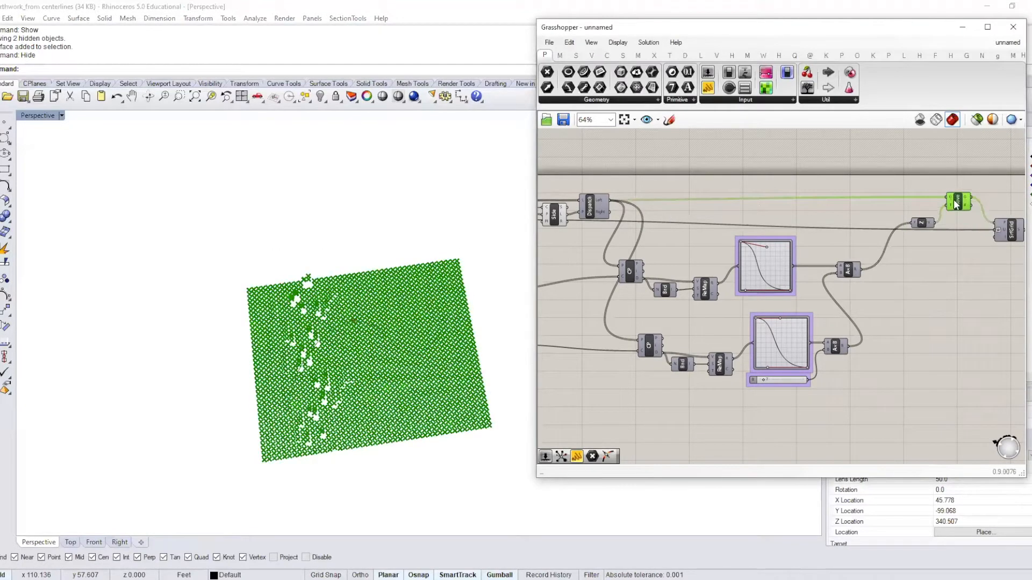
{"action": "mouse_move", "coordinate": [600, 201]}
{"action": "left_mouse_down"}
{"action": "mouse_move", "coordinate": [598, 214]}
{"action": "mouse_move", "coordinate": [595, 203]}
{"action": "left_mouse_up"}
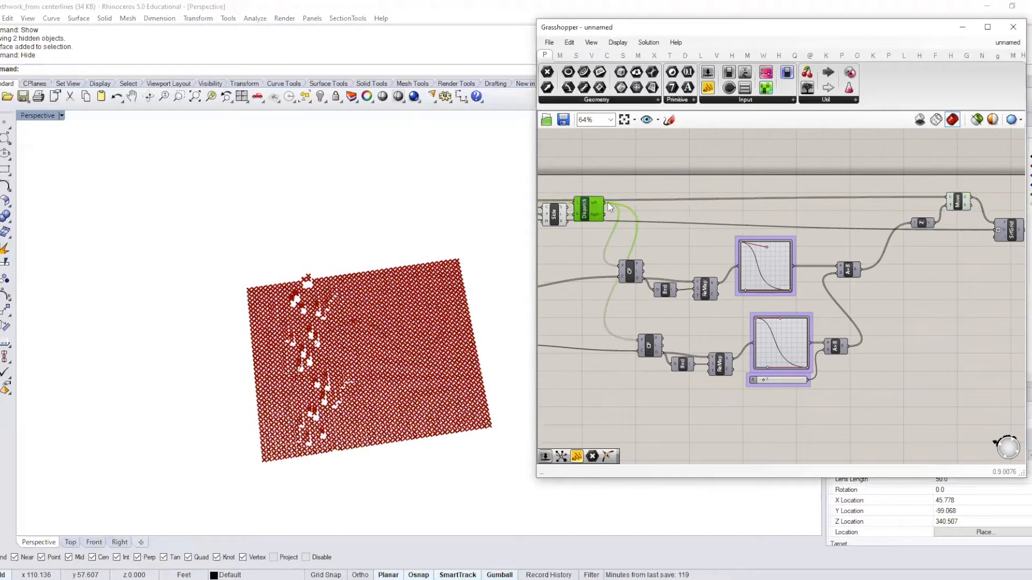
{"action": "left_click_drag", "start_coordinate": [790, 204], "coordinate": [949, 198]}
{"action": "left_click_drag", "start_coordinate": [944, 241], "coordinate": [921, 228]}
{"action": "left_click", "coordinate": [953, 204], "text": "shift"}
{"action": "left_click", "coordinate": [928, 299]}
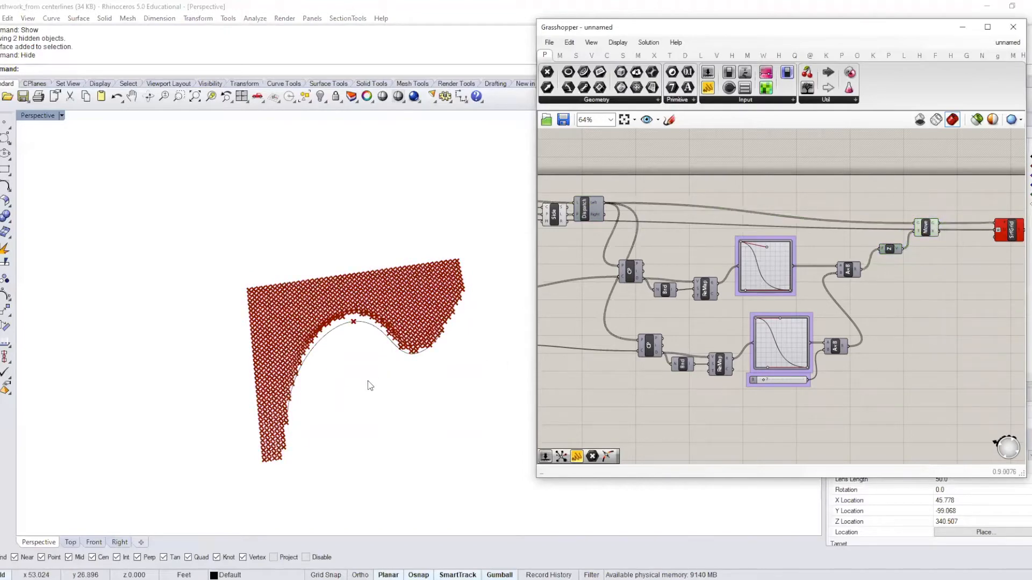
- Examine the moved points on the left side of the centerline from above and from the side
{"action": "right_click_drag", "start_coordinate": [459, 283], "coordinate": [489, 315]}
{"action": "scroll", "coordinate": [354, 387], "scroll_direction": "up", "scroll_amount": 5}
{"action": "mouse_move", "coordinate": [353, 386]}
{"action": "right_mouse_down"}
{"action": "mouse_move", "coordinate": [350, 347]}
{"action": "mouse_move", "coordinate": [337, 395]}
{"action": "mouse_move", "coordinate": [346, 391]}
{"action": "right_mouse_up"}
{"action": "right_click_drag", "start_coordinate": [461, 364], "coordinate": [375, 358]}
{"action": "scroll", "coordinate": [375, 359], "scroll_direction": "down", "scroll_amount": 5}
{"action": "right_click_drag", "start_coordinate": [387, 332], "coordinate": [364, 360]}
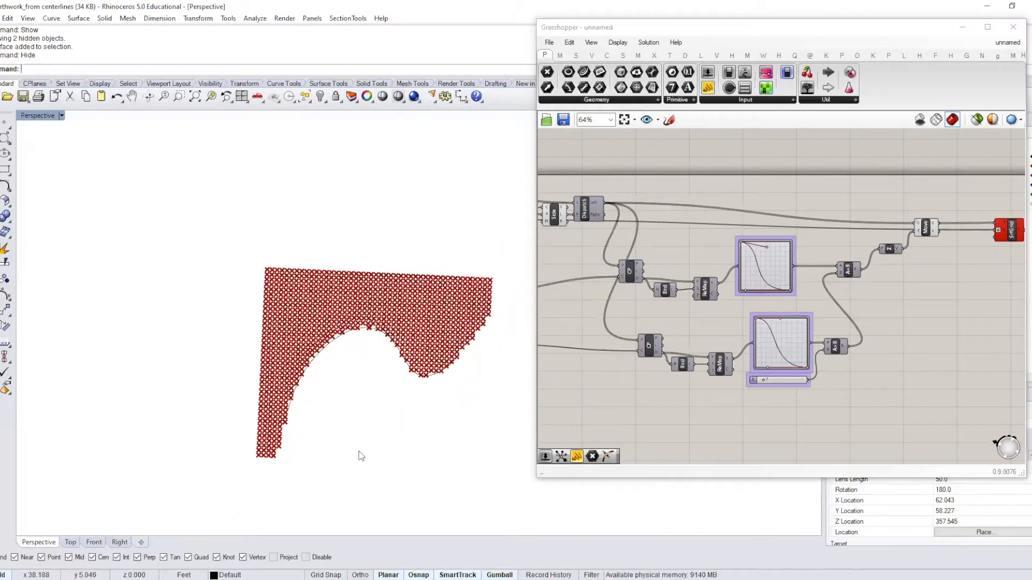
{"action": "right_click_drag", "start_coordinate": [339, 351], "coordinate": [436, 253]}
- Set the upper limit of the upper Graph Mapper's X domain to 0.3
{"action": "scroll", "coordinate": [747, 273], "scroll_direction": "up", "scroll_amount": 4}
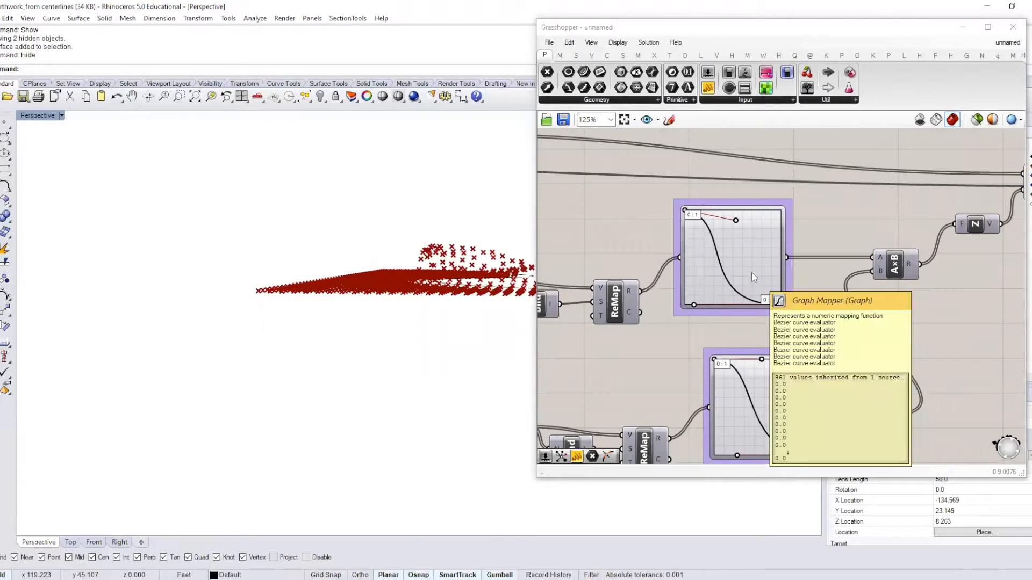
{"action": "double_click", "coordinate": [699, 206]}
{"action": "double_click", "coordinate": [698, 174]}
{"action": "type", "text": ".3"}
{"action": "key", "text": "Return"}
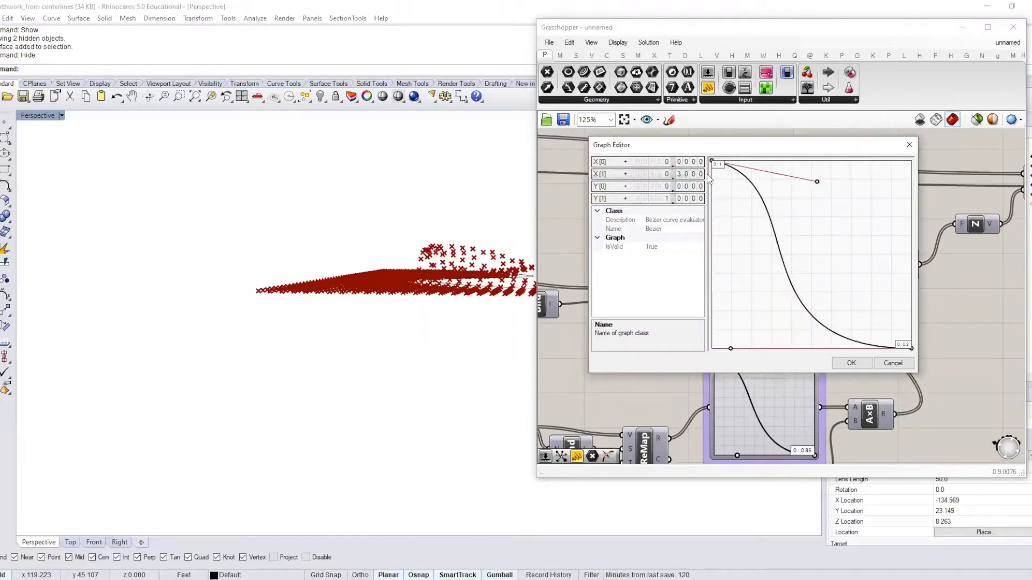
{"action": "left_click", "coordinate": [852, 363]}
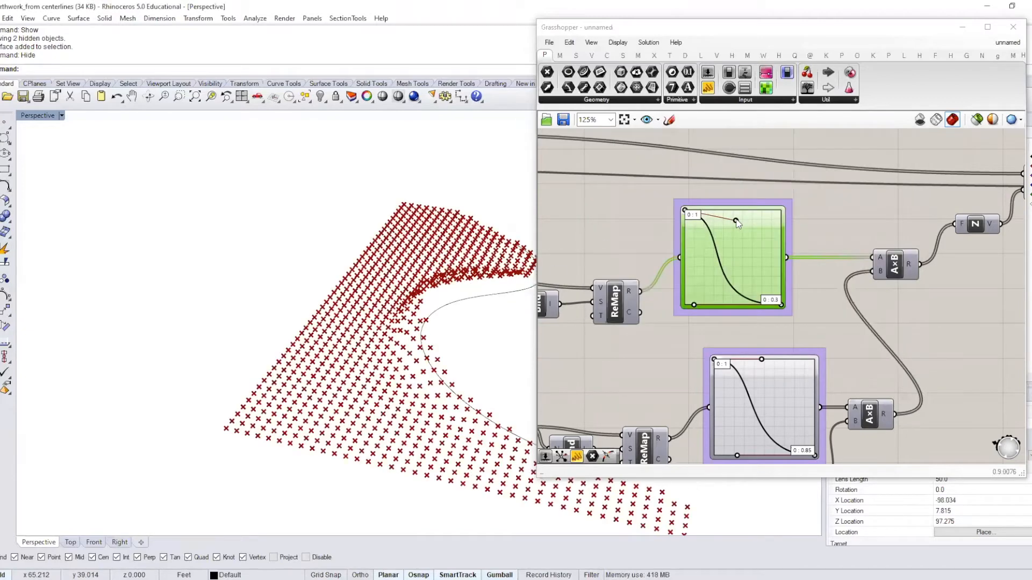
- Reshape the upper Graph Mapper's Bezier curve into a steep concave falloff and inspect the resulting points in the viewport
{"action": "left_click_drag", "start_coordinate": [737, 222], "coordinate": [693, 226]}
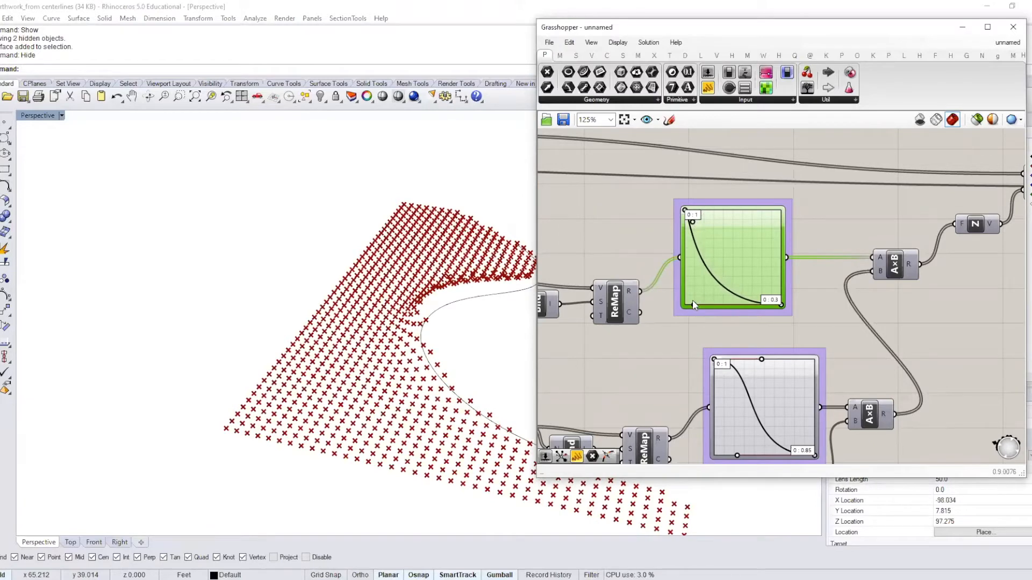
{"action": "left_click_drag", "start_coordinate": [693, 305], "coordinate": [700, 297]}
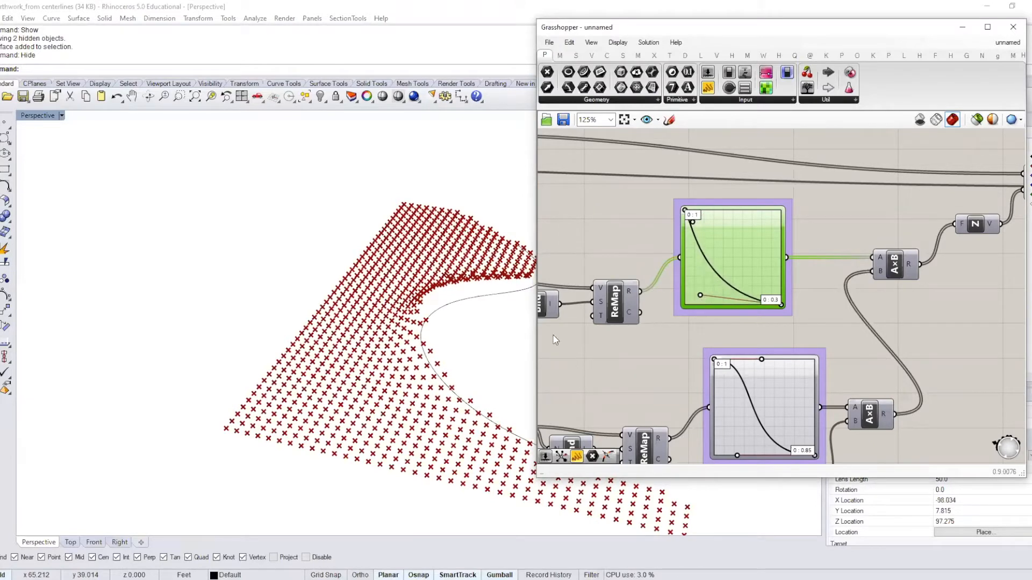
{"action": "right_click_drag", "start_coordinate": [421, 317], "coordinate": [426, 280]}
{"action": "scroll", "coordinate": [439, 288], "scroll_direction": "up", "scroll_amount": 7}
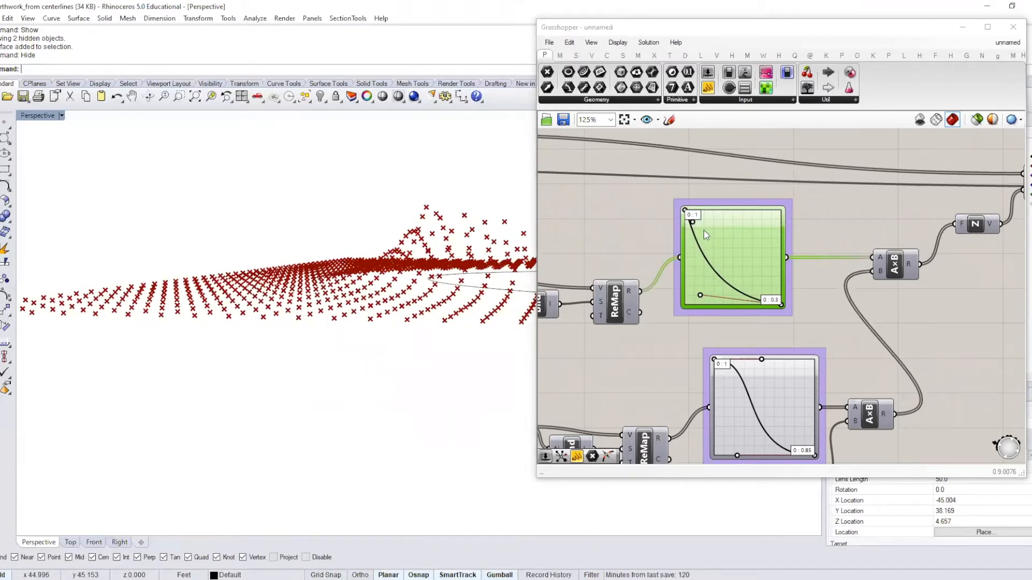
{"action": "scroll", "coordinate": [463, 258], "scroll_direction": "down", "scroll_amount": 2}
{"action": "right_click_drag", "start_coordinate": [462, 257], "coordinate": [492, 297]}
- Move the lower Graph Mapper, its number slider and its multiplication component together slightly farther down the canvas
{"action": "right_click_drag", "start_coordinate": [905, 350], "coordinate": [880, 285]}
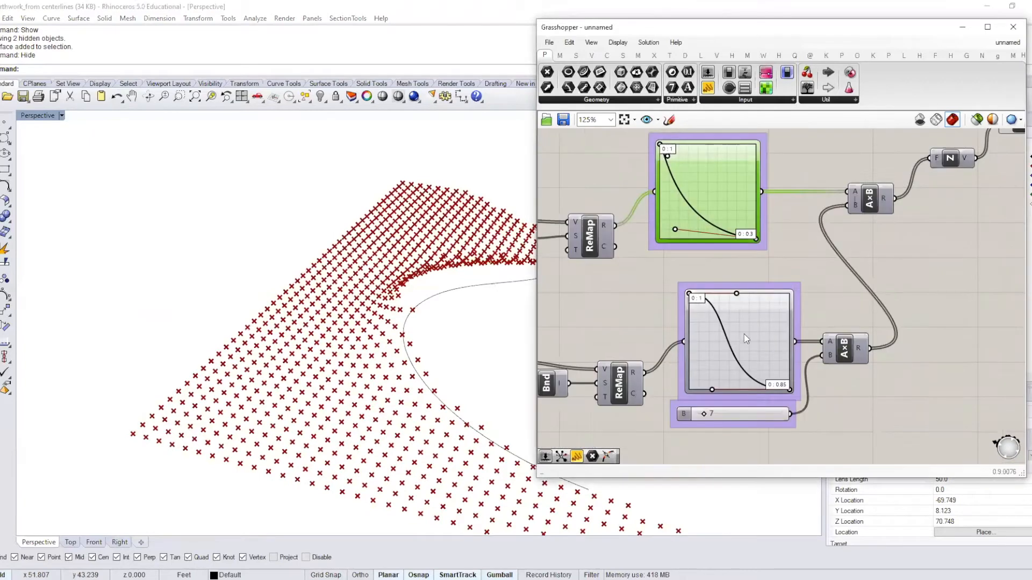
{"action": "right_click_drag", "start_coordinate": [742, 336], "coordinate": [763, 288]}
{"action": "left_click_drag", "start_coordinate": [918, 387], "coordinate": [772, 276]}
{"action": "left_click_drag", "start_coordinate": [773, 287], "coordinate": [783, 306]}
{"action": "left_click", "coordinate": [838, 262]}
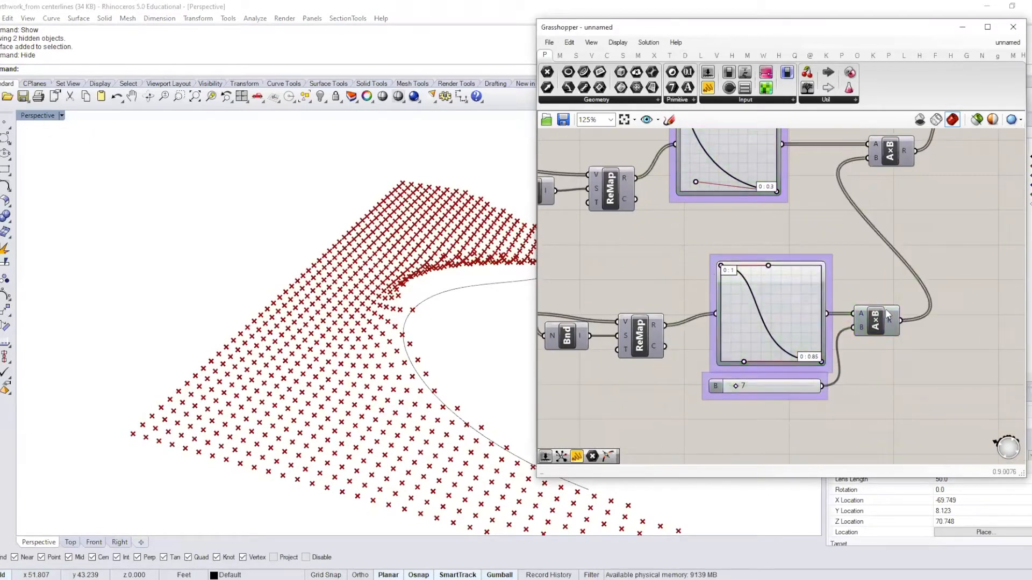
{"action": "scroll", "coordinate": [848, 315], "scroll_direction": "down", "scroll_amount": 4}
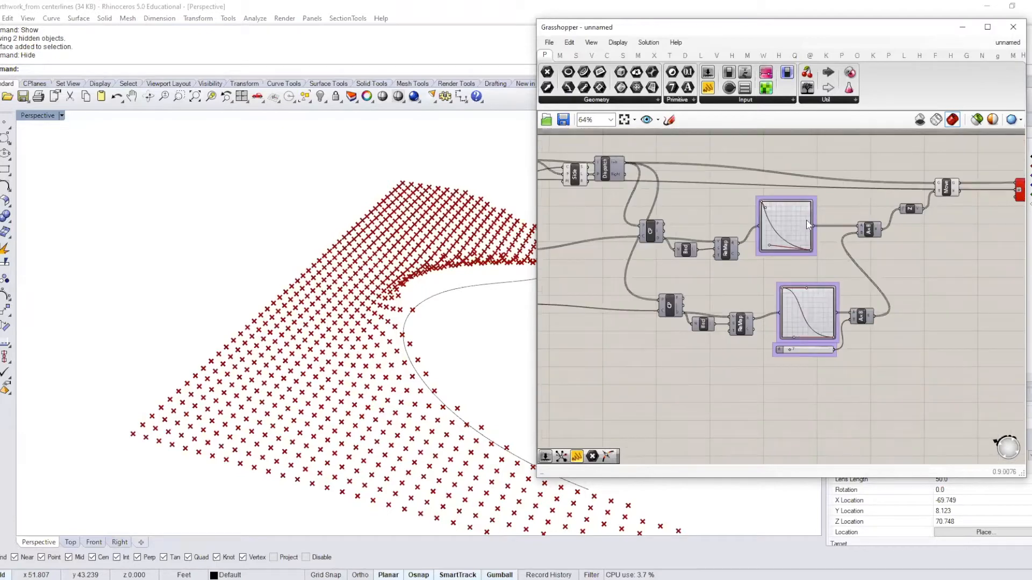
{"action": "right_click_drag", "start_coordinate": [845, 233], "coordinate": [802, 242]}
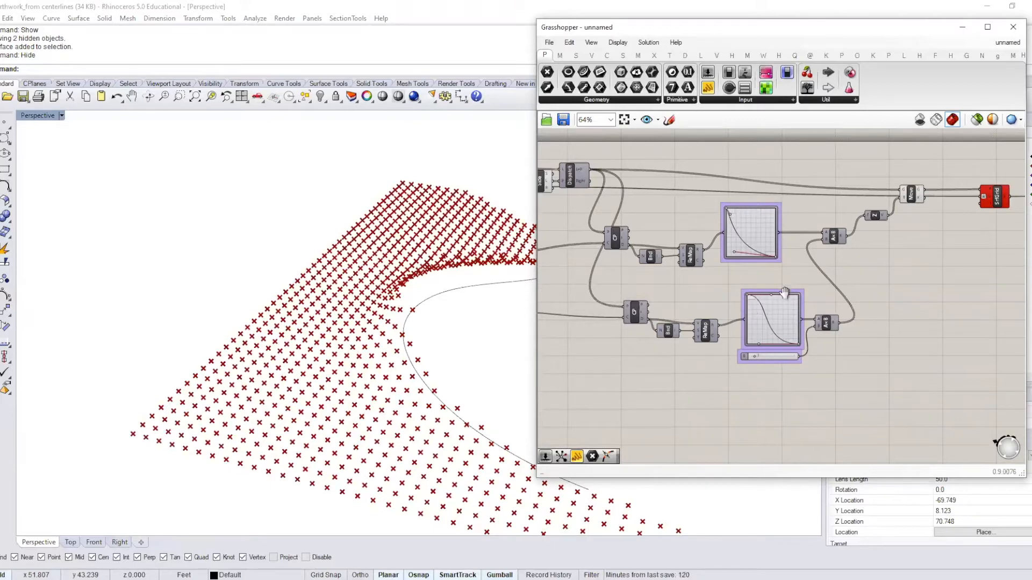
{"action": "right_click_drag", "start_coordinate": [780, 302], "coordinate": [774, 314]}
{"action": "scroll", "coordinate": [762, 330], "scroll_direction": "up", "scroll_amount": 2}
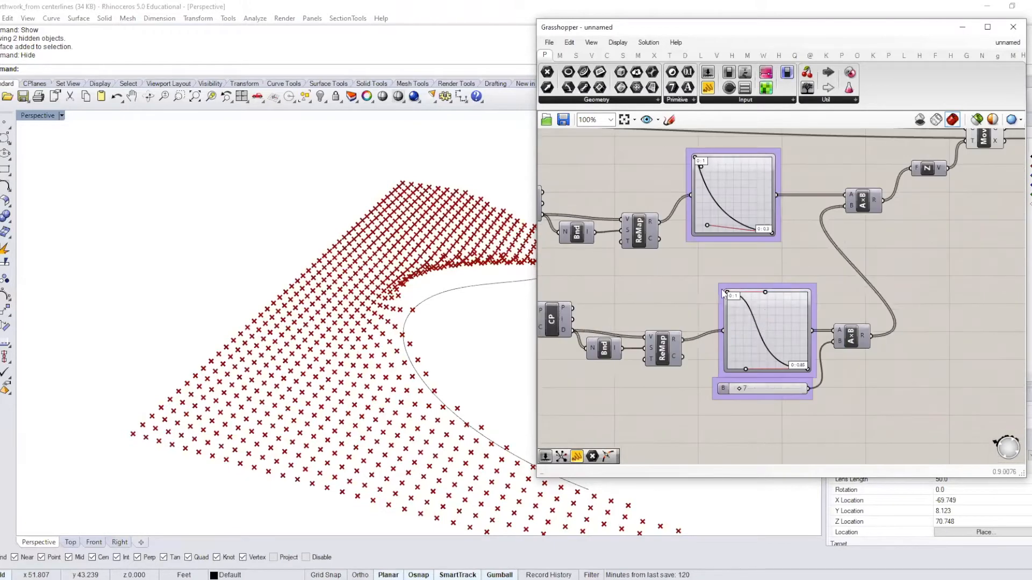
{"action": "scroll", "coordinate": [774, 330], "scroll_direction": "down", "scroll_amount": 2}
{"action": "left_click", "coordinate": [775, 330]}
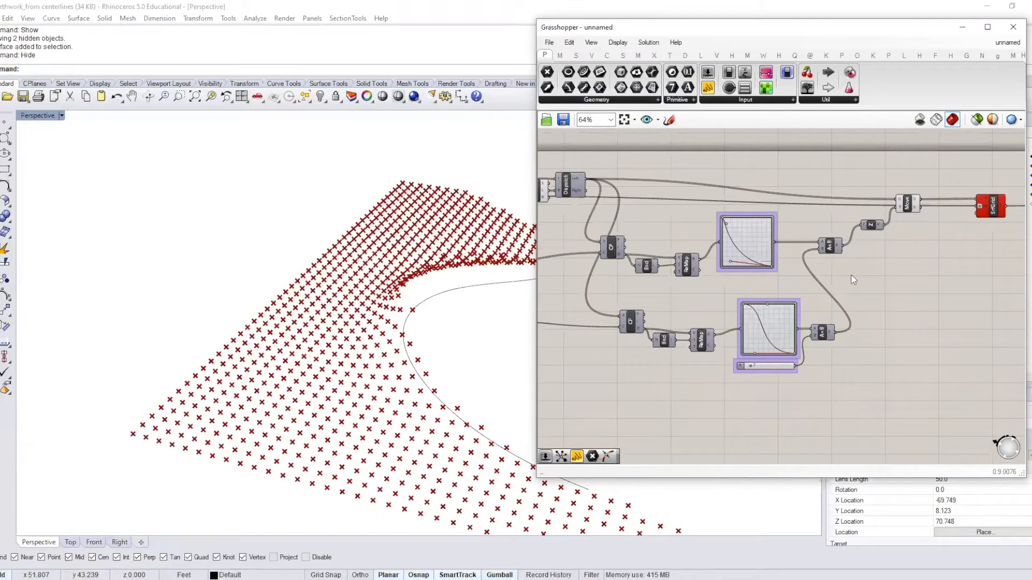
- Disconnect the Move component from SrfGrid and place SrfGrid farther away from it
{"action": "right_click_drag", "start_coordinate": [910, 223], "coordinate": [772, 244]}
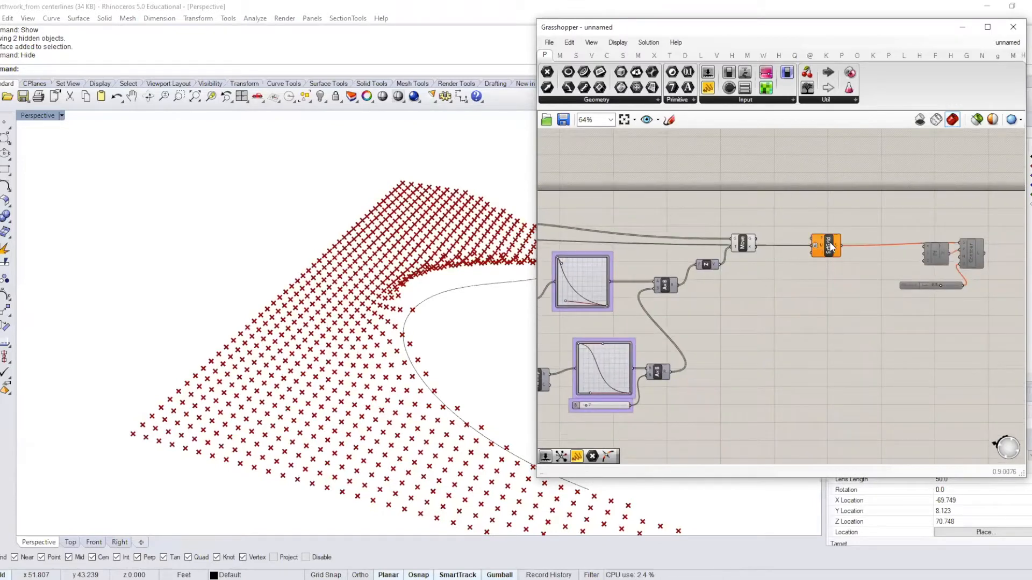
{"action": "left_click_drag", "start_coordinate": [831, 245], "coordinate": [872, 244]}
{"action": "left_click", "coordinate": [775, 276]}
{"action": "right_click_drag", "start_coordinate": [775, 276], "coordinate": [921, 267]}
- Shift the Move component slightly upward above the Unit Z component
{"action": "left_click", "coordinate": [887, 243]}
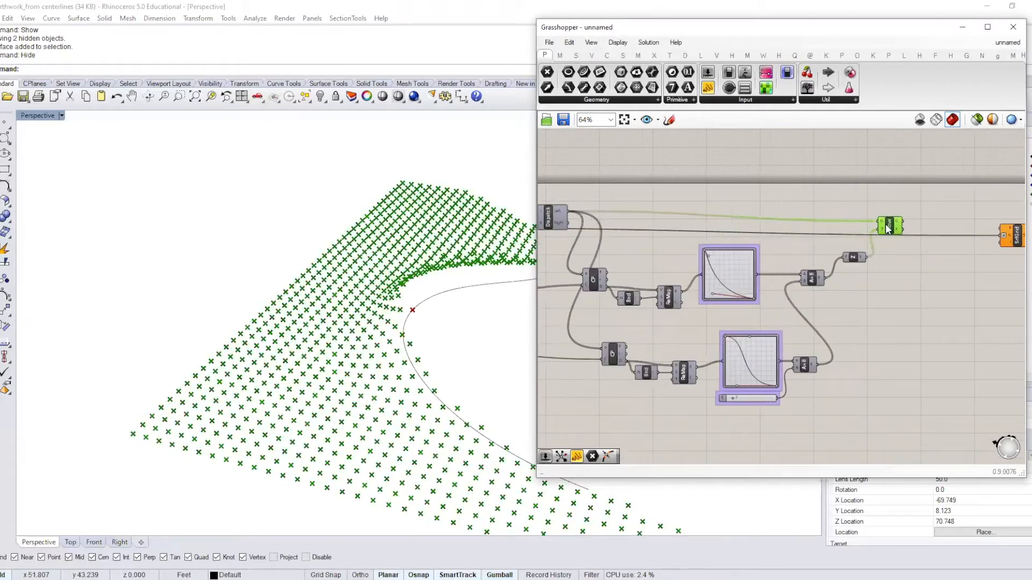
{"action": "left_click_drag", "start_coordinate": [884, 243], "coordinate": [885, 227]}
{"action": "left_click", "coordinate": [878, 209]}
{"action": "scroll", "coordinate": [873, 219], "scroll_direction": "down", "scroll_amount": 1}
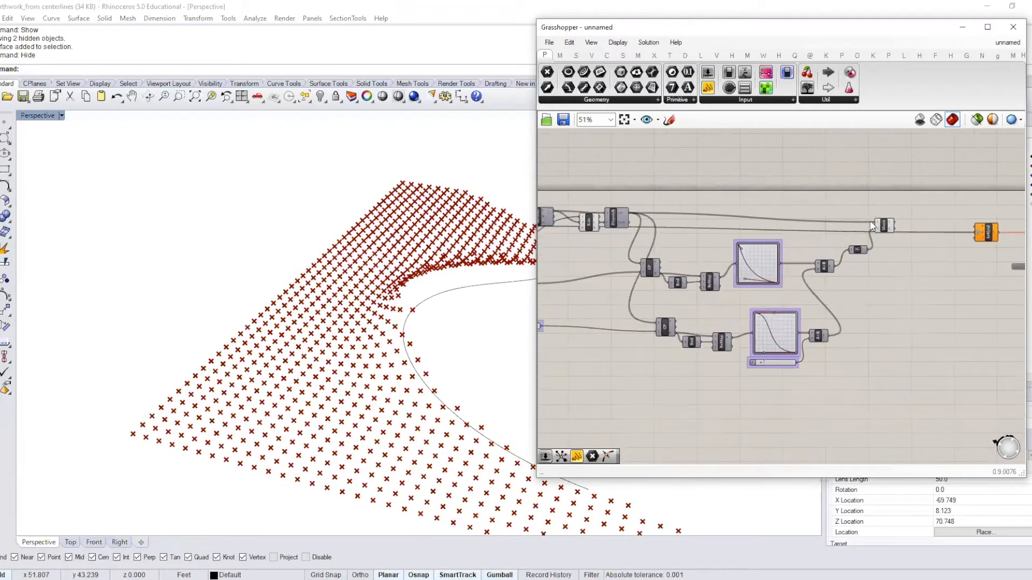
{"action": "left_click", "coordinate": [883, 226]}
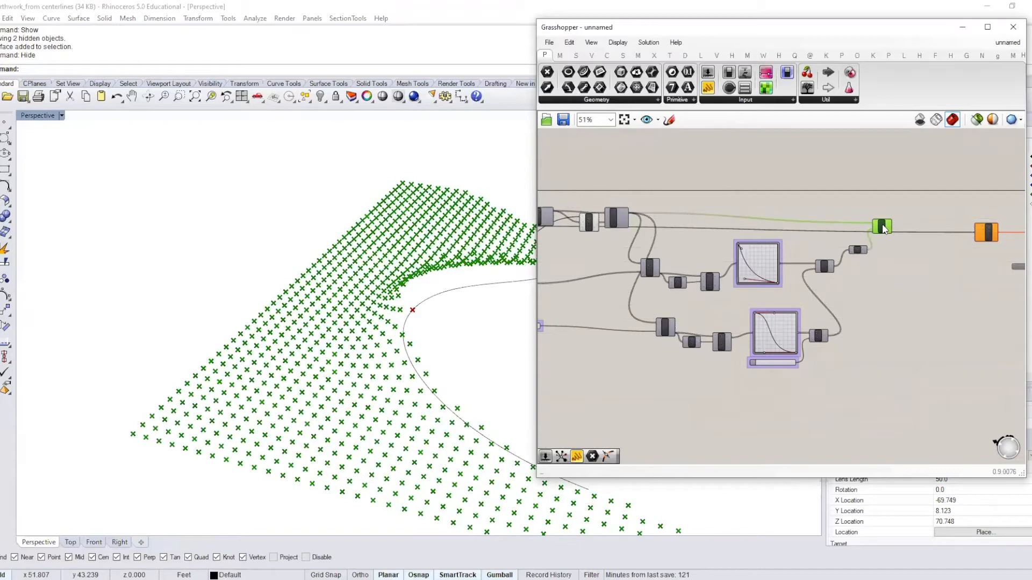
- Shift the whole slope cluster, from the Closest Point components through Move, slightly farther away from Dispatch
{"action": "left_click_drag", "start_coordinate": [872, 393], "coordinate": [637, 191]}
{"action": "left_click_drag", "start_coordinate": [948, 458], "coordinate": [646, 188]}
{"action": "left_click_drag", "start_coordinate": [654, 271], "coordinate": [674, 268]}
{"action": "left_click", "coordinate": [829, 197]}
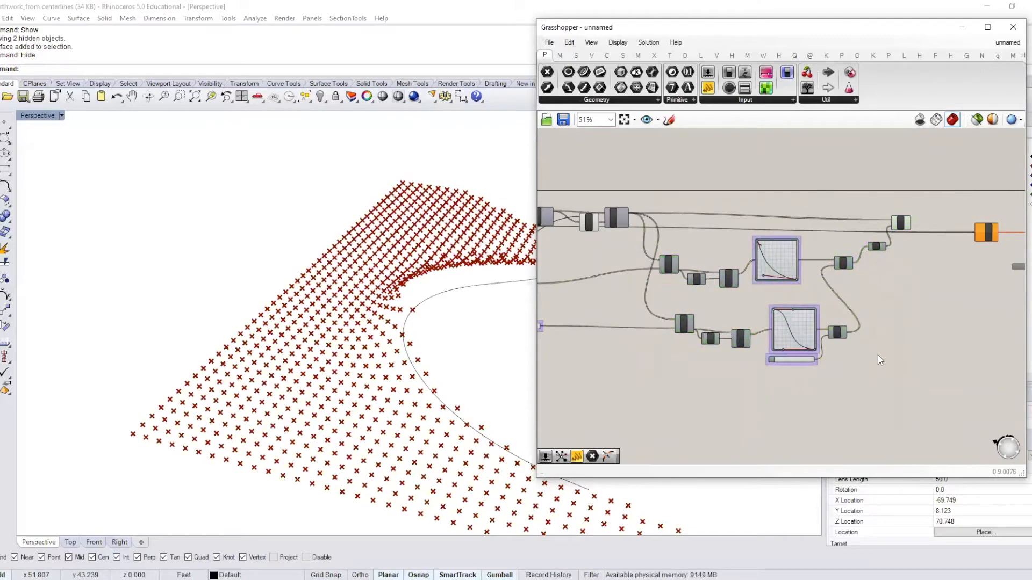
{"action": "left_click_drag", "start_coordinate": [920, 400], "coordinate": [646, 157]}
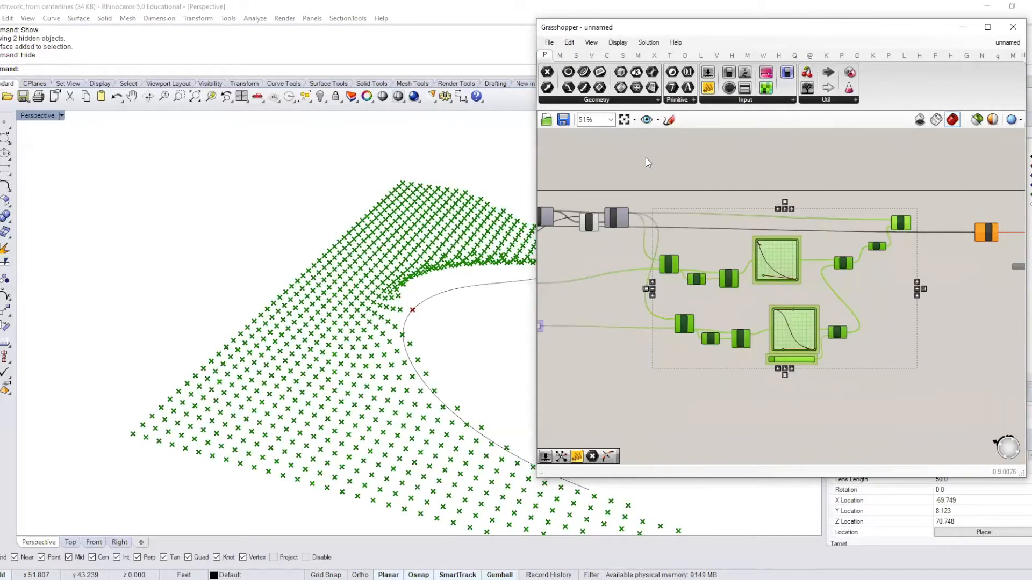
{"action": "scroll", "coordinate": [618, 206], "scroll_direction": "up", "scroll_amount": 2}
{"action": "scroll", "coordinate": [618, 206], "scroll_direction": "down", "scroll_amount": 2}
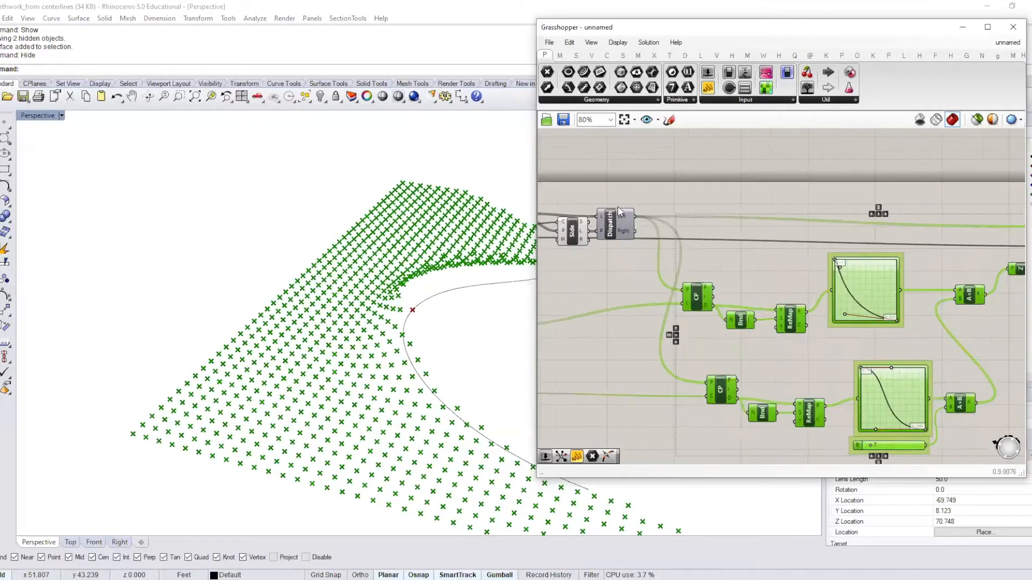
{"action": "left_click", "coordinate": [701, 195]}
- Tighten and align the two rows of Closest Point, Bounds, ReMap, Graph Mapper and multiplication components
{"action": "scroll", "coordinate": [691, 241], "scroll_direction": "up", "scroll_amount": 2}
{"action": "left_click_drag", "start_coordinate": [657, 277], "coordinate": [661, 232]}
{"action": "left_click_drag", "start_coordinate": [785, 326], "coordinate": [669, 241]}
{"action": "left_click_drag", "start_coordinate": [702, 306], "coordinate": [701, 275]}
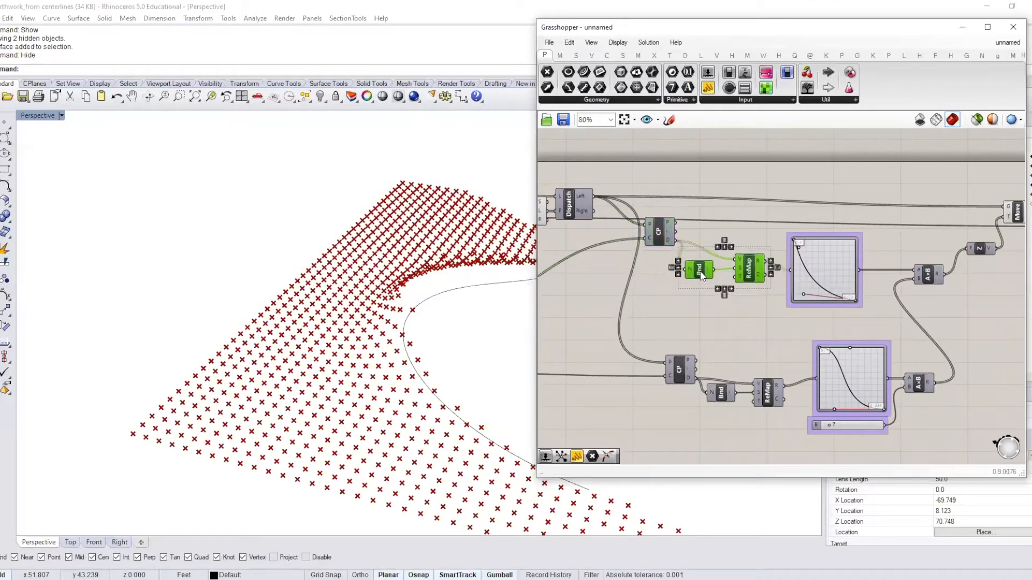
{"action": "left_click", "coordinate": [829, 258]}
{"action": "right_click_drag", "start_coordinate": [821, 265], "coordinate": [785, 275]}
{"action": "left_click_drag", "start_coordinate": [887, 316], "coordinate": [765, 216]}
{"action": "left_click_drag", "start_coordinate": [865, 239], "coordinate": [853, 229]}
{"action": "left_click", "coordinate": [846, 318]}
{"action": "right_click_drag", "start_coordinate": [846, 318], "coordinate": [927, 282]}
{"action": "left_click_drag", "start_coordinate": [893, 431], "coordinate": [591, 321]}
{"action": "left_click", "coordinate": [916, 316]}
- Group both Graph Mapper rows with Unit Z and Move, and shift the group slightly away from Dispatch
{"action": "scroll", "coordinate": [897, 309], "scroll_direction": "down", "scroll_amount": 3}
{"action": "right_click_drag", "start_coordinate": [925, 320], "coordinate": [888, 334]}
{"action": "left_click_drag", "start_coordinate": [889, 386], "coordinate": [697, 216]}
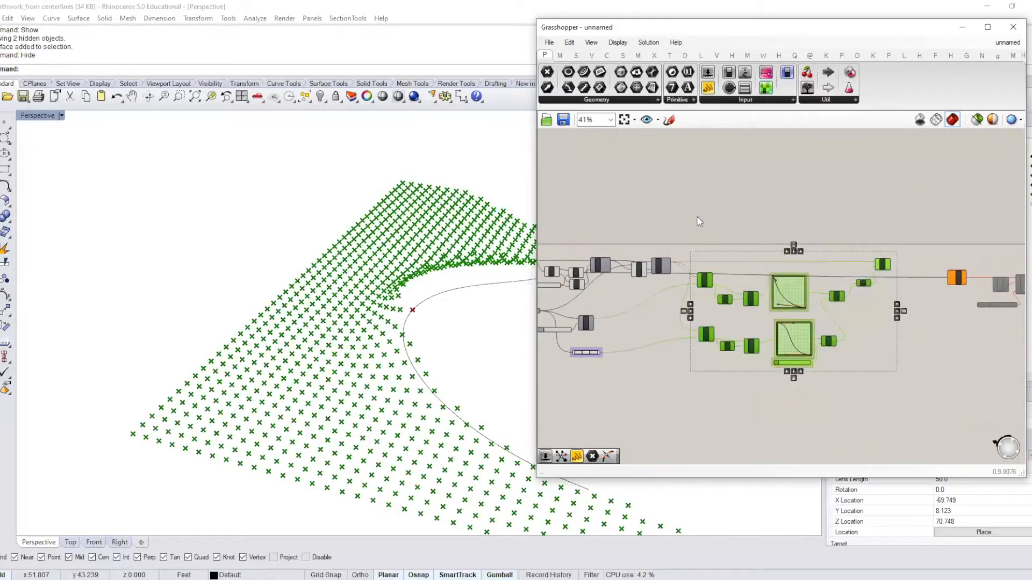
{"action": "key", "text": "ctrl+g"}
{"action": "left_click", "coordinate": [786, 218]}
{"action": "scroll", "coordinate": [801, 260], "scroll_direction": "up", "scroll_amount": 2}
{"action": "mouse_move", "coordinate": [799, 266]}
{"action": "left_mouse_down"}
{"action": "mouse_move", "coordinate": [830, 258]}
{"action": "mouse_move", "coordinate": [817, 266]}
{"action": "left_mouse_up"}
{"action": "scroll", "coordinate": [812, 259], "scroll_direction": "down", "scroll_amount": 2}
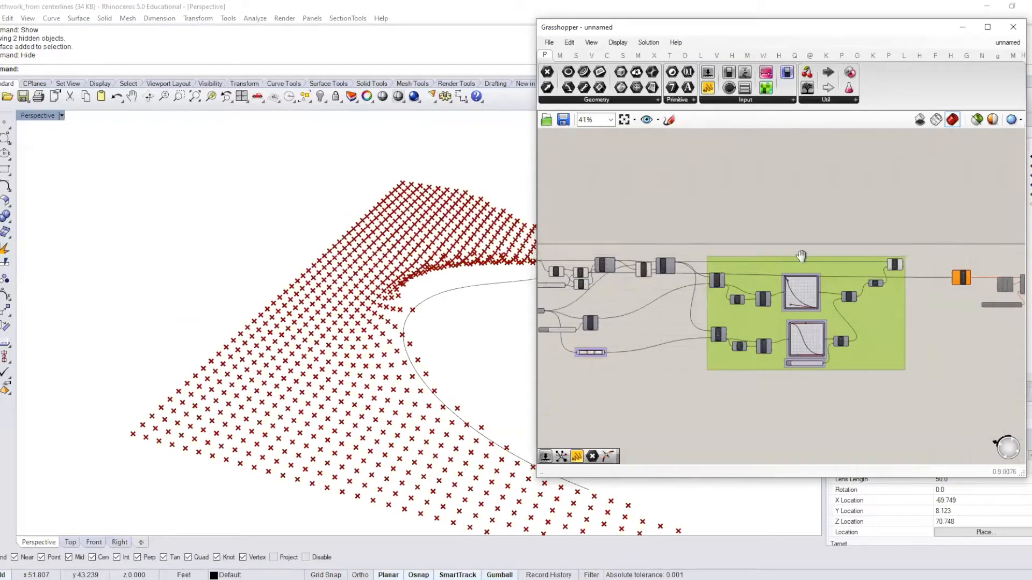
- Duplicate the complete slope group and place the copy directly below the original
{"action": "left_click_drag", "start_coordinate": [904, 406], "coordinate": [688, 202]}
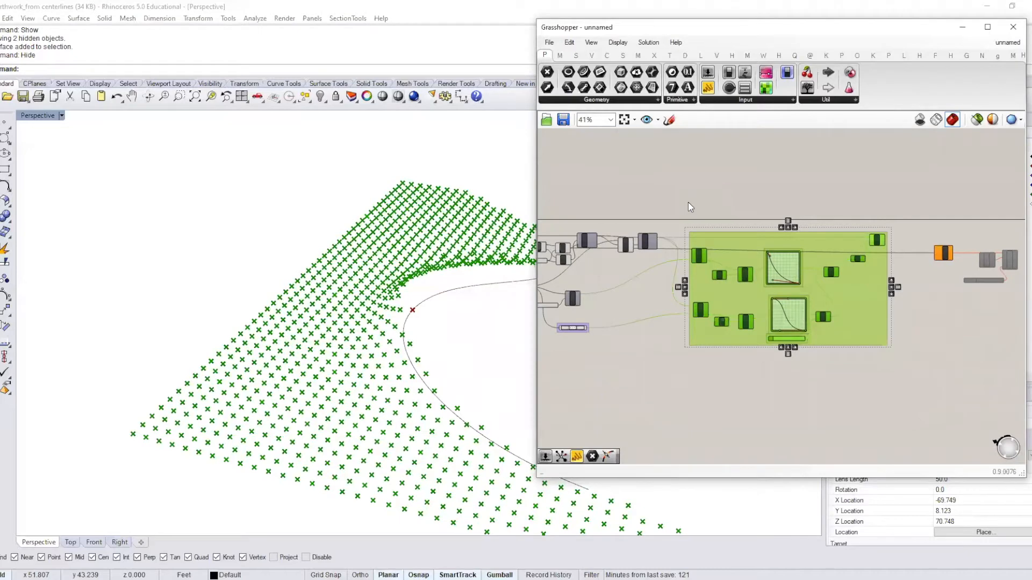
{"action": "left_click_drag", "start_coordinate": [791, 269], "coordinate": [795, 406], "text": "alt"}
{"action": "left_click", "coordinate": [834, 356]}
- Feed Dispatch's Right output into both Closest Point components and the Move geometry input of the copied group
{"action": "right_click_drag", "start_coordinate": [834, 356], "coordinate": [831, 299]}
{"action": "scroll", "coordinate": [664, 350], "scroll_direction": "up", "scroll_amount": 3}
{"action": "right_click_drag", "start_coordinate": [666, 350], "coordinate": [760, 421]}
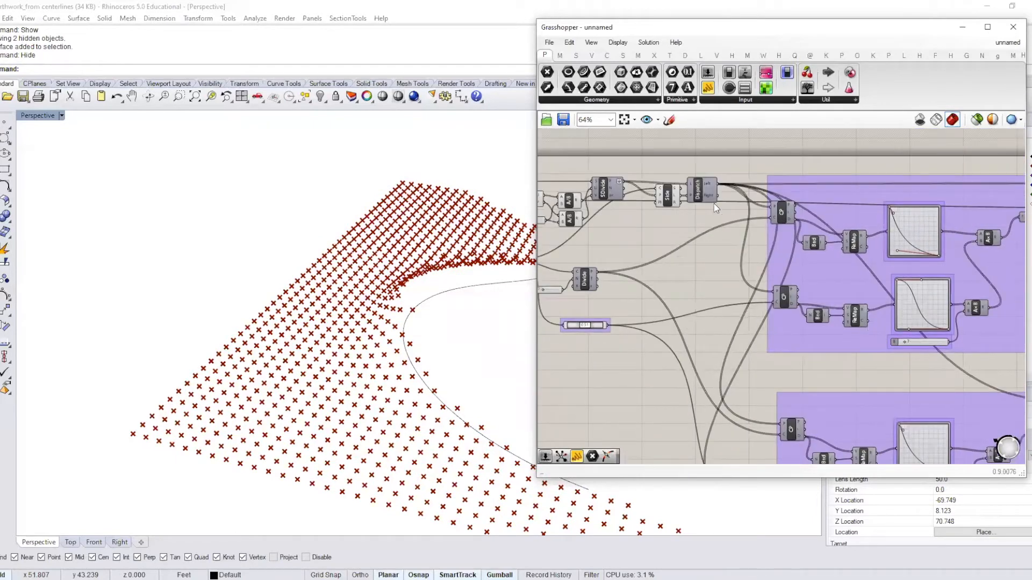
{"action": "right_click_drag", "start_coordinate": [725, 211], "coordinate": [668, 158]}
{"action": "left_click_drag", "start_coordinate": [659, 142], "coordinate": [727, 369]}
{"action": "left_click_drag", "start_coordinate": [666, 147], "coordinate": [732, 457]}
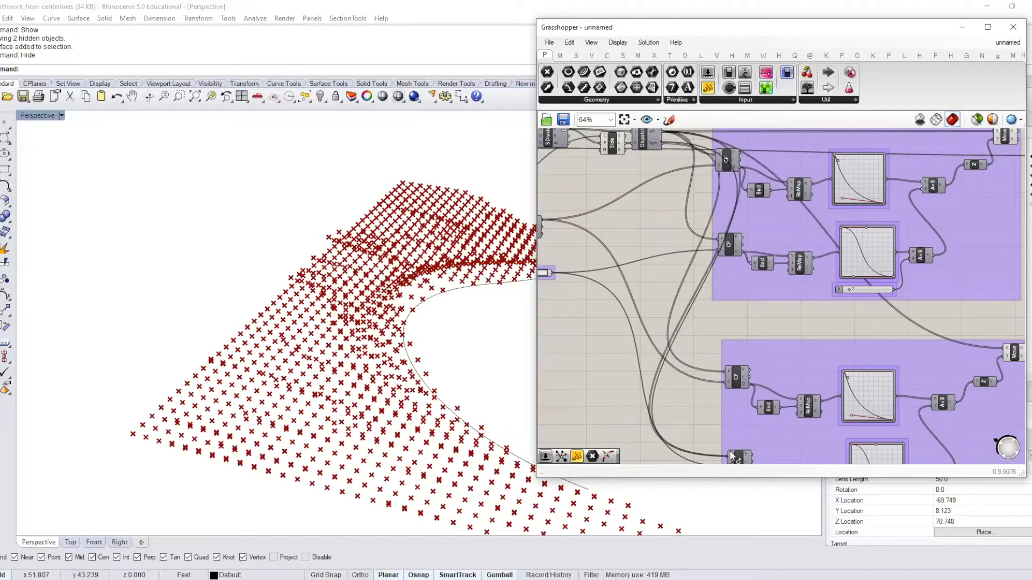
{"action": "right_click_drag", "start_coordinate": [772, 301], "coordinate": [685, 330]}
{"action": "left_click_drag", "start_coordinate": [751, 318], "coordinate": [917, 378]}
{"action": "right_click_drag", "start_coordinate": [271, 309], "coordinate": [354, 311]}
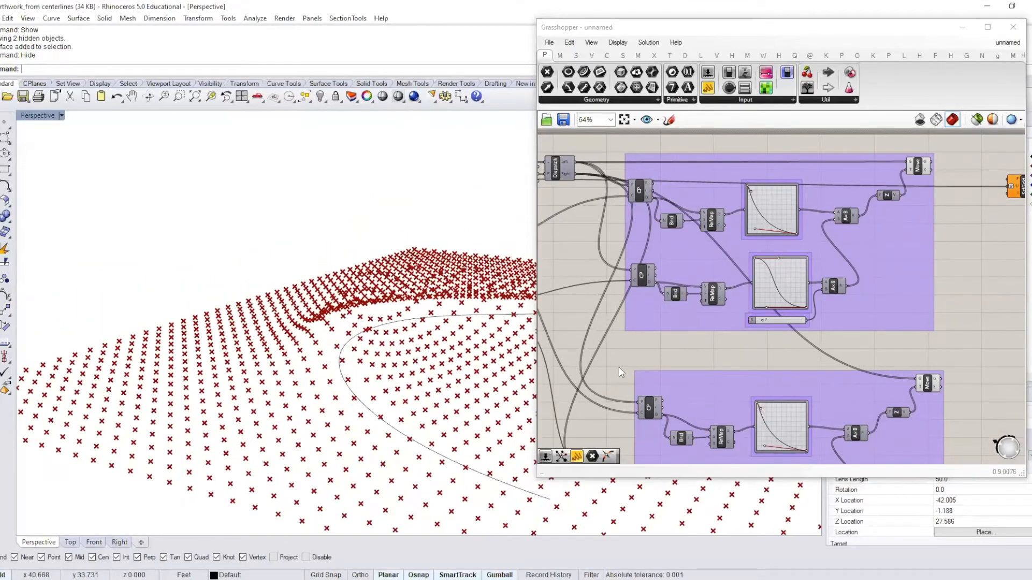
- Set X[1] of the copied group's upper Graph Mapper to 0.6 and reshape its Bezier curve into an S-shaped falloff
{"action": "scroll", "coordinate": [759, 327], "scroll_direction": "up", "scroll_amount": 3}
{"action": "right_click_drag", "start_coordinate": [782, 425], "coordinate": [686, 288]}
{"action": "left_click", "coordinate": [686, 288]}
{"action": "double_click", "coordinate": [686, 289]}
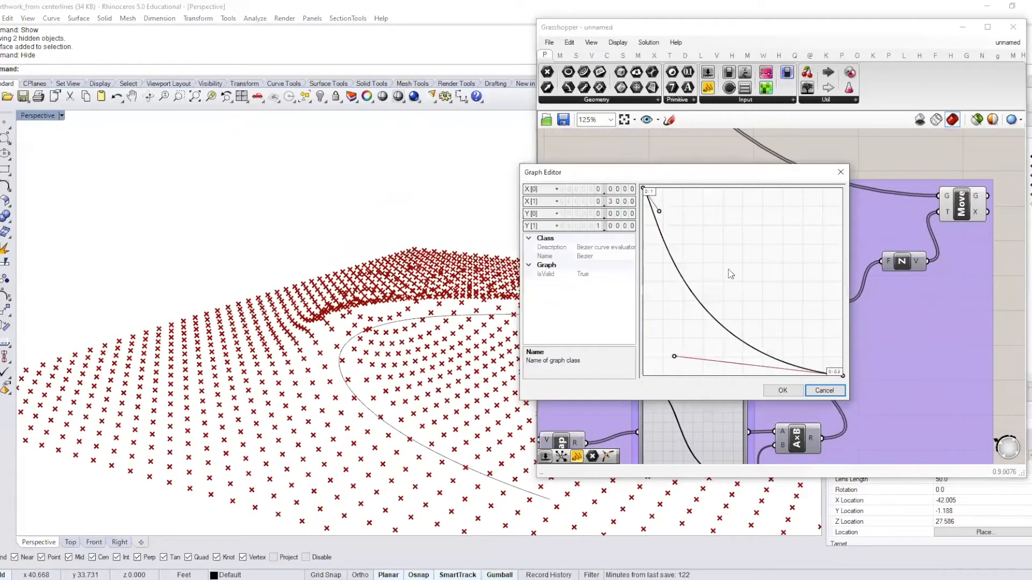
{"action": "left_click_drag", "start_coordinate": [612, 200], "coordinate": [614, 183]}
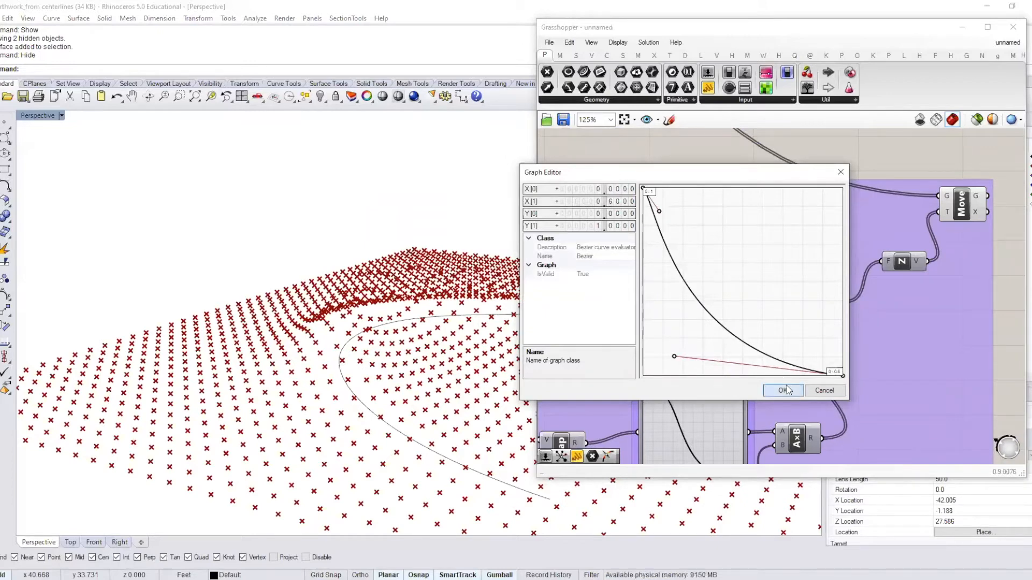
{"action": "key", "text": "Return"}
{"action": "left_click_drag", "start_coordinate": [635, 254], "coordinate": [659, 243]}
{"action": "left_click_drag", "start_coordinate": [645, 327], "coordinate": [682, 317]}
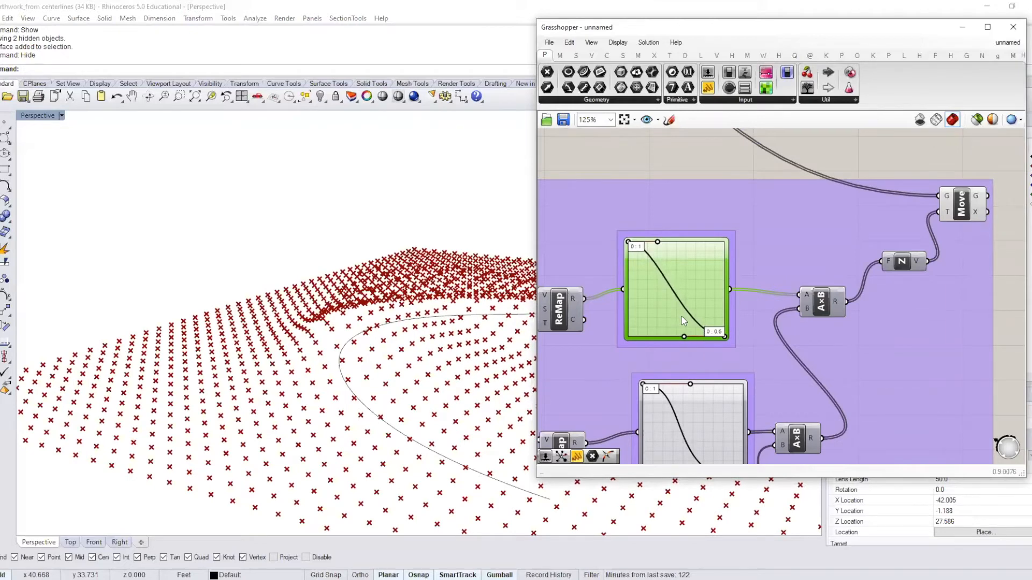
- Compare the Graph Mapper curves of both groups and examine the resulting point grid from above
{"action": "scroll", "coordinate": [683, 304], "scroll_direction": "down", "scroll_amount": 3}
{"action": "right_click_drag", "start_coordinate": [684, 285], "coordinate": [690, 329]}
{"action": "right_click_drag", "start_coordinate": [688, 156], "coordinate": [675, 248]}
{"action": "scroll", "coordinate": [662, 241], "scroll_direction": "up", "scroll_amount": 2}
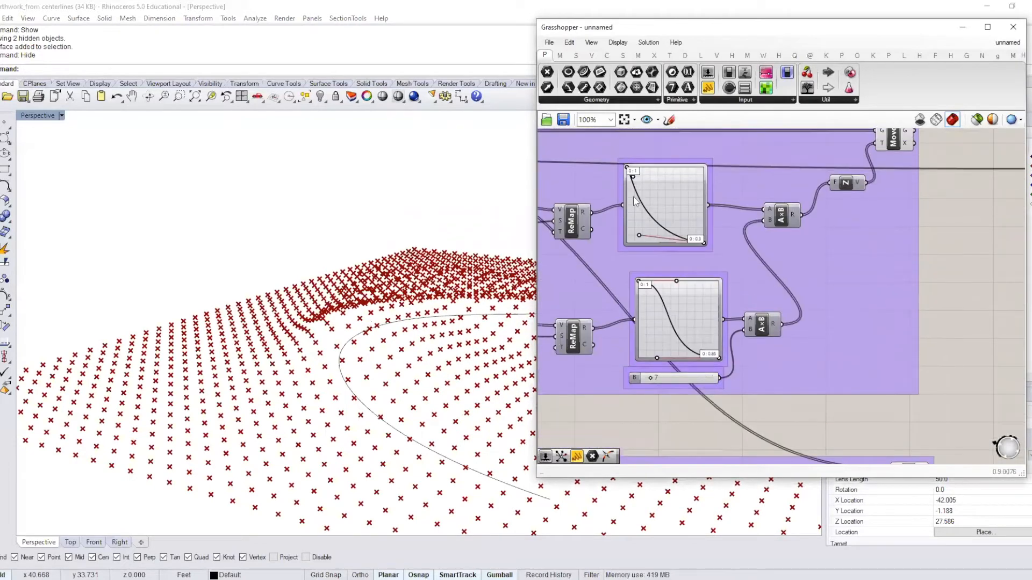
{"action": "right_click_drag", "start_coordinate": [691, 344], "coordinate": [659, 186]}
{"action": "right_click_drag", "start_coordinate": [682, 378], "coordinate": [696, 300]}
{"action": "right_click_drag", "start_coordinate": [684, 345], "coordinate": [767, 397]}
{"action": "scroll", "coordinate": [684, 365], "scroll_direction": "down", "scroll_amount": 2}
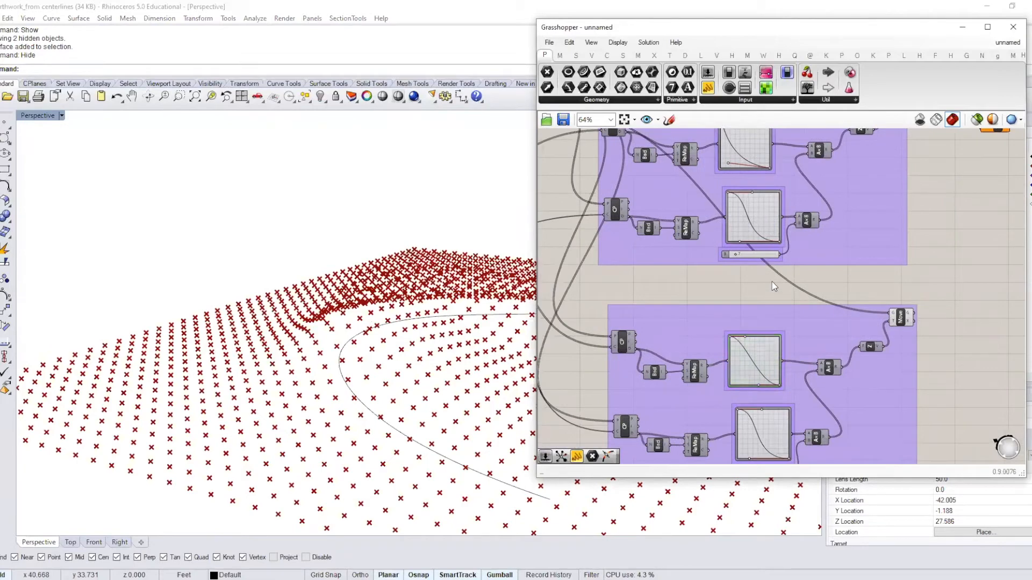
{"action": "right_click_drag", "start_coordinate": [376, 301], "coordinate": [342, 335]}
{"action": "scroll", "coordinate": [921, 276], "scroll_direction": "down", "scroll_amount": 3}
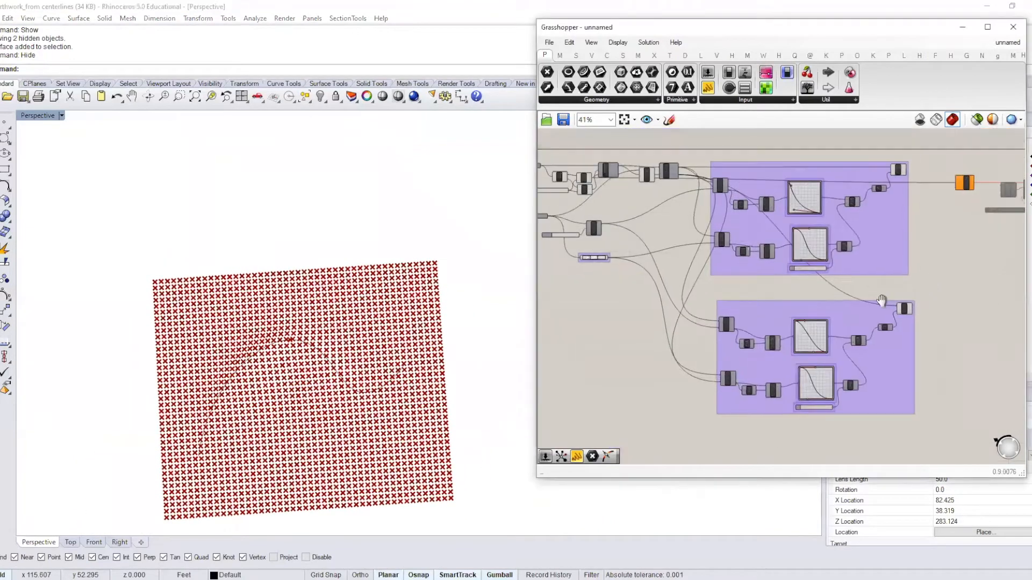
- Move SrfGrid and the components following it farther away from the two slope groups
{"action": "scroll", "coordinate": [823, 233], "scroll_direction": "up", "scroll_amount": 3}
{"action": "right_click_drag", "start_coordinate": [820, 234], "coordinate": [775, 265]}
{"action": "scroll", "coordinate": [774, 265], "scroll_direction": "down", "scroll_amount": 2}
{"action": "left_click_drag", "start_coordinate": [928, 310], "coordinate": [812, 212]}
{"action": "left_click_drag", "start_coordinate": [833, 255], "coordinate": [916, 252]}
{"action": "left_click", "coordinate": [809, 232]}
- Rearrange the SDivide, Curve Side and Dispatch components to open up space between Dispatch and the slope groups
{"action": "right_click_drag", "start_coordinate": [741, 244], "coordinate": [865, 235]}
{"action": "scroll", "coordinate": [788, 247], "scroll_direction": "down", "scroll_amount": 1}
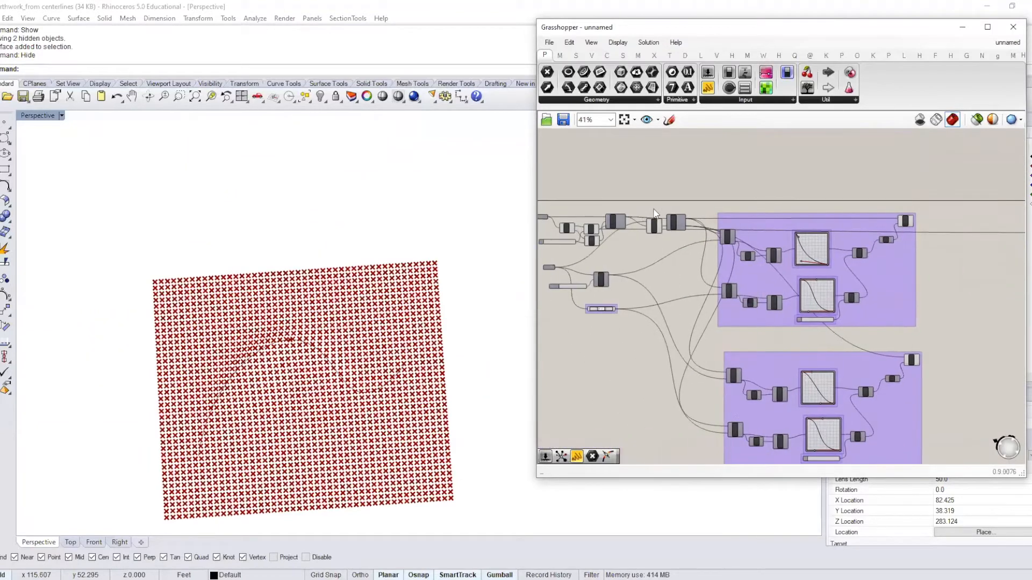
{"action": "scroll", "coordinate": [651, 209], "scroll_direction": "up", "scroll_amount": 3}
{"action": "right_click_drag", "start_coordinate": [653, 214], "coordinate": [686, 230]}
{"action": "scroll", "coordinate": [685, 234], "scroll_direction": "up", "scroll_amount": 2}
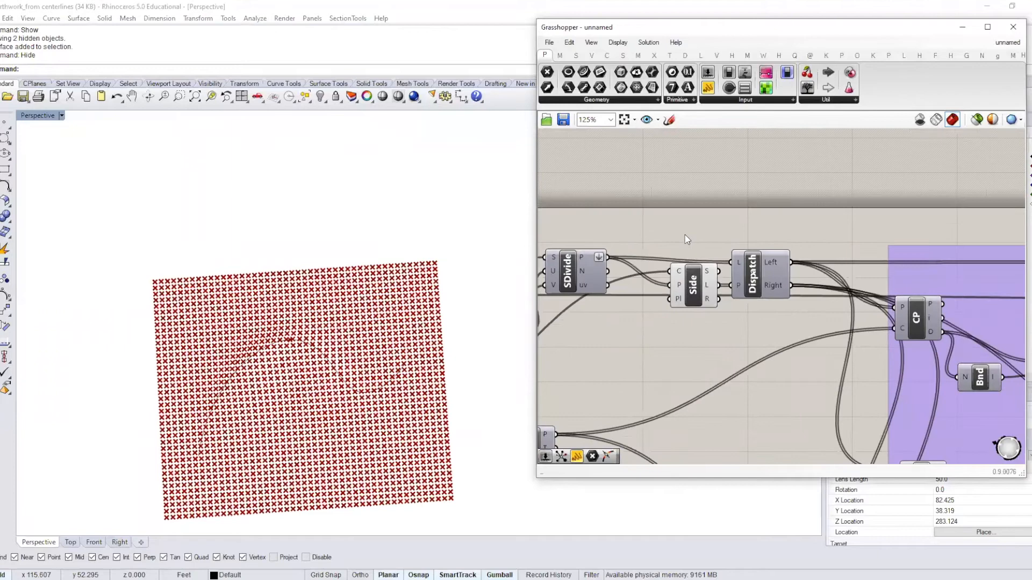
{"action": "right_click_drag", "start_coordinate": [684, 249], "coordinate": [714, 238]}
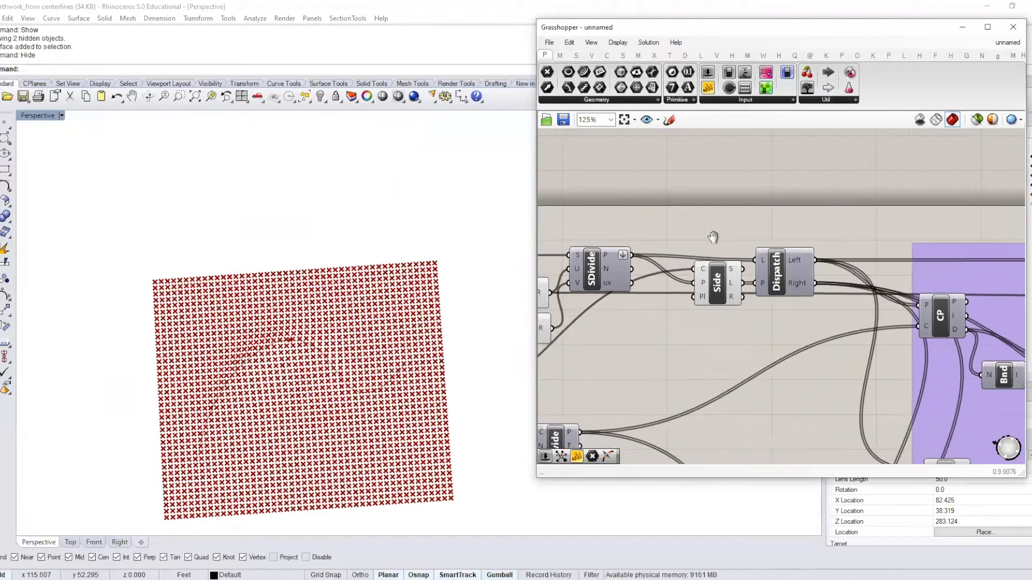
{"action": "left_click", "coordinate": [598, 257]}
{"action": "left_click_drag", "start_coordinate": [722, 279], "coordinate": [707, 287]}
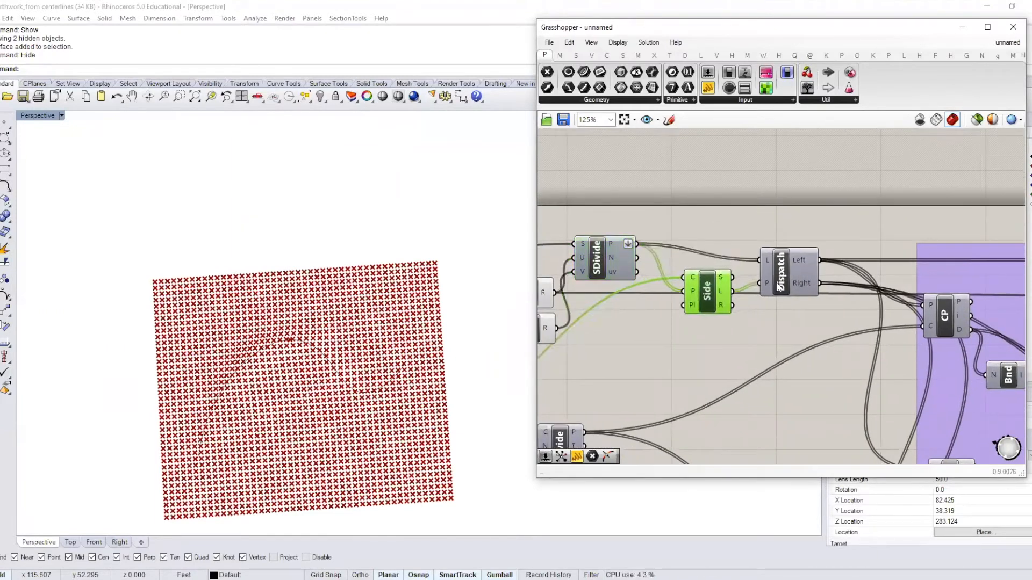
{"action": "left_click_drag", "start_coordinate": [787, 277], "coordinate": [795, 276]}
{"action": "left_click", "coordinate": [791, 203]}
{"action": "right_click_drag", "start_coordinate": [791, 202], "coordinate": [746, 215]}
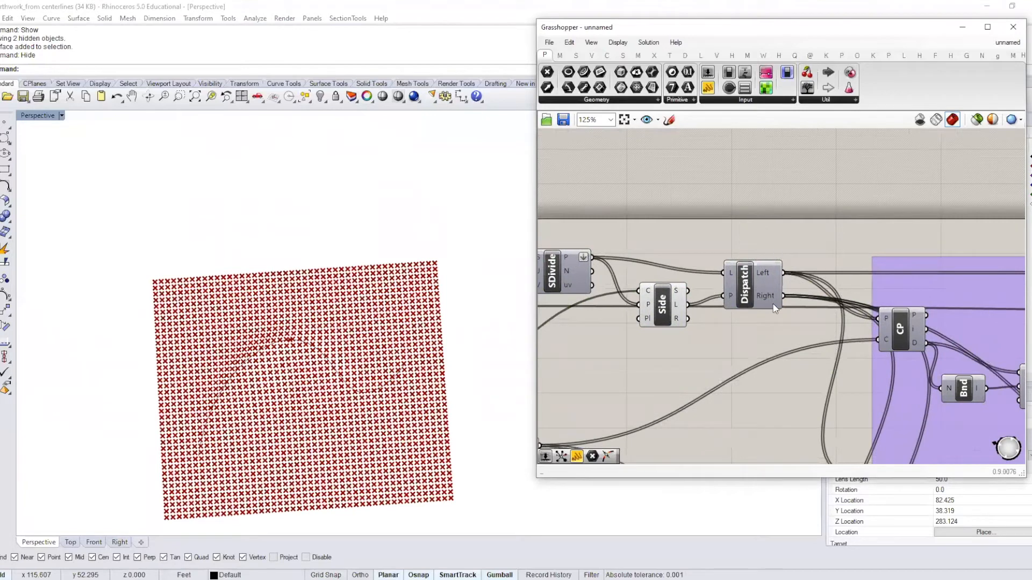
{"action": "left_click_drag", "start_coordinate": [670, 307], "coordinate": [645, 317]}
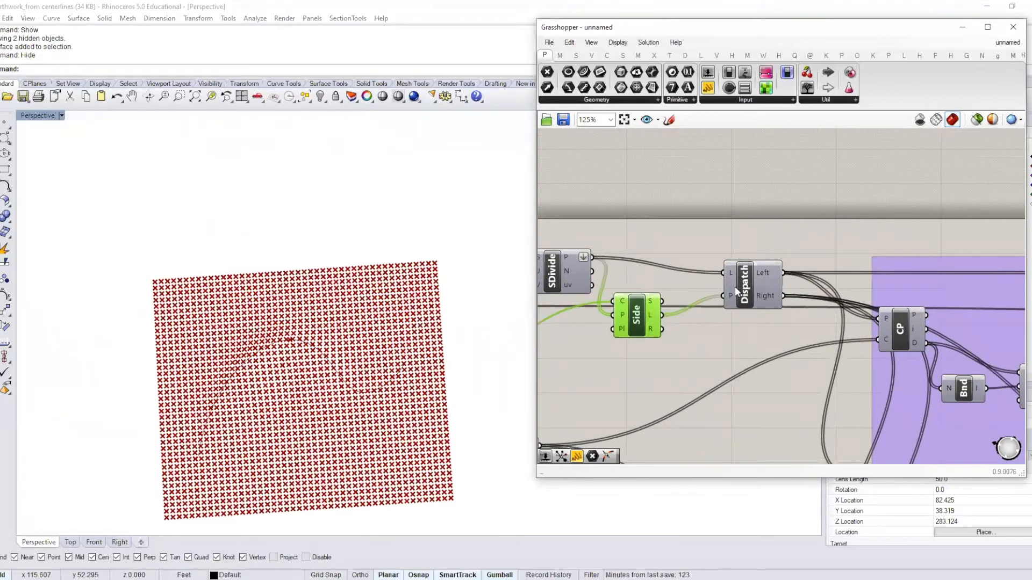
{"action": "left_click_drag", "start_coordinate": [760, 279], "coordinate": [726, 283]}
{"action": "left_click", "coordinate": [737, 218]}
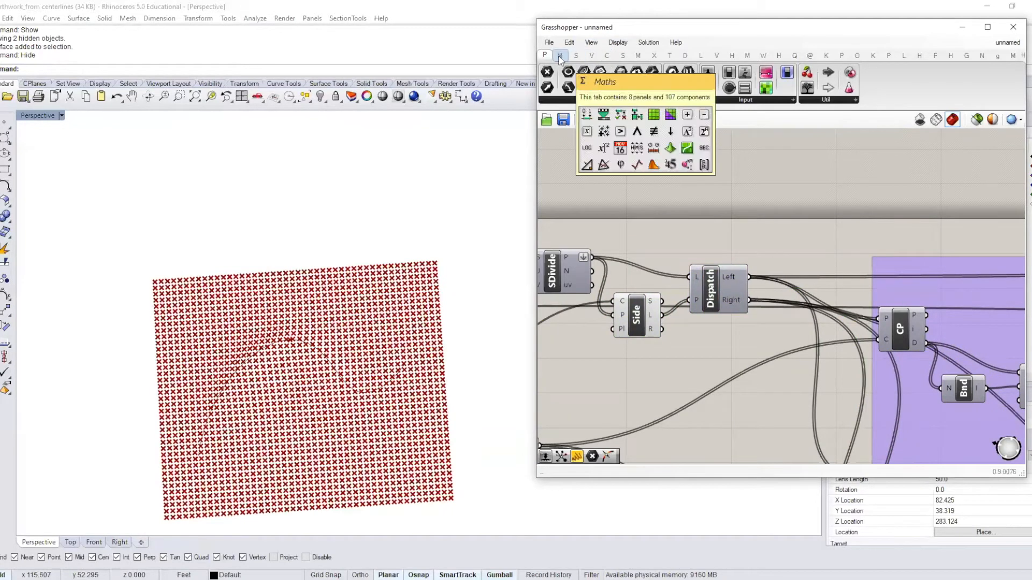
- Add an Item Index component just above Dispatch
{"action": "scroll", "coordinate": [722, 259], "scroll_direction": "down", "scroll_amount": 2}
{"action": "scroll", "coordinate": [718, 246], "scroll_direction": "down", "scroll_amount": 2}
{"action": "right_click_drag", "start_coordinate": [804, 264], "coordinate": [590, 238]}
{"action": "right_click_drag", "start_coordinate": [649, 261], "coordinate": [808, 289]}
{"action": "scroll", "coordinate": [612, 240], "scroll_direction": "up", "scroll_amount": 4}
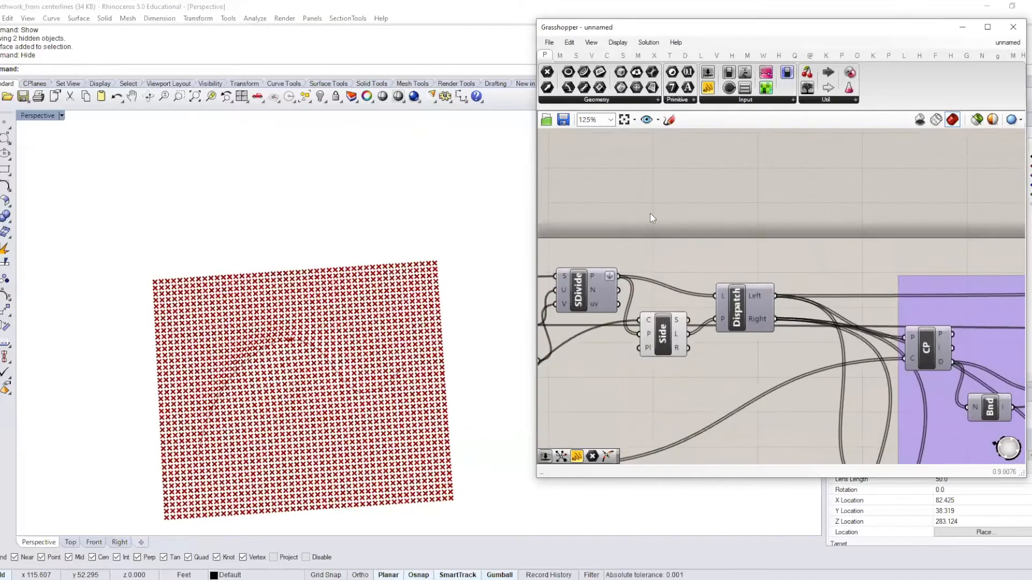
{"action": "left_click", "coordinate": [576, 56]}
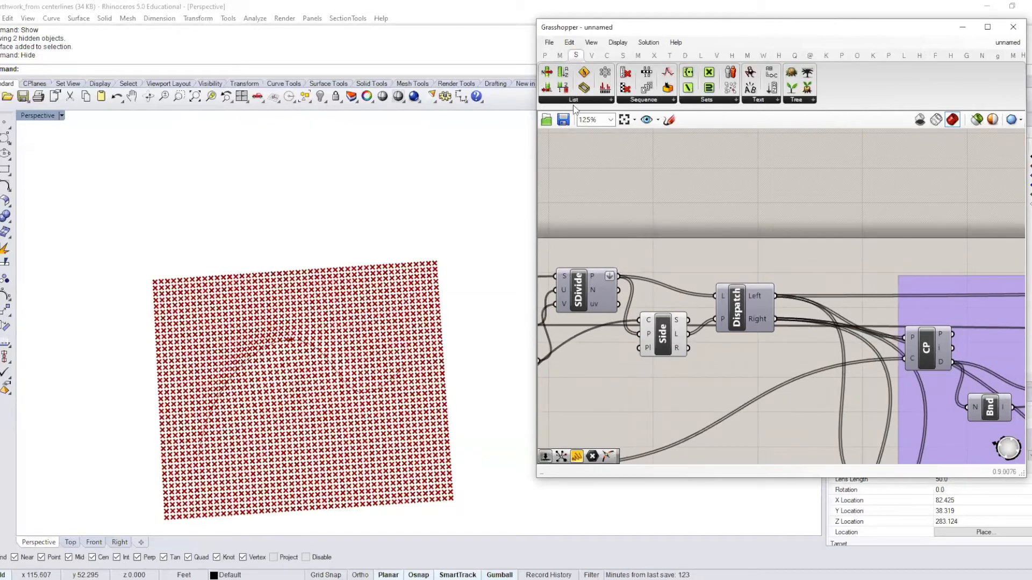
{"action": "left_click", "coordinate": [573, 102]}
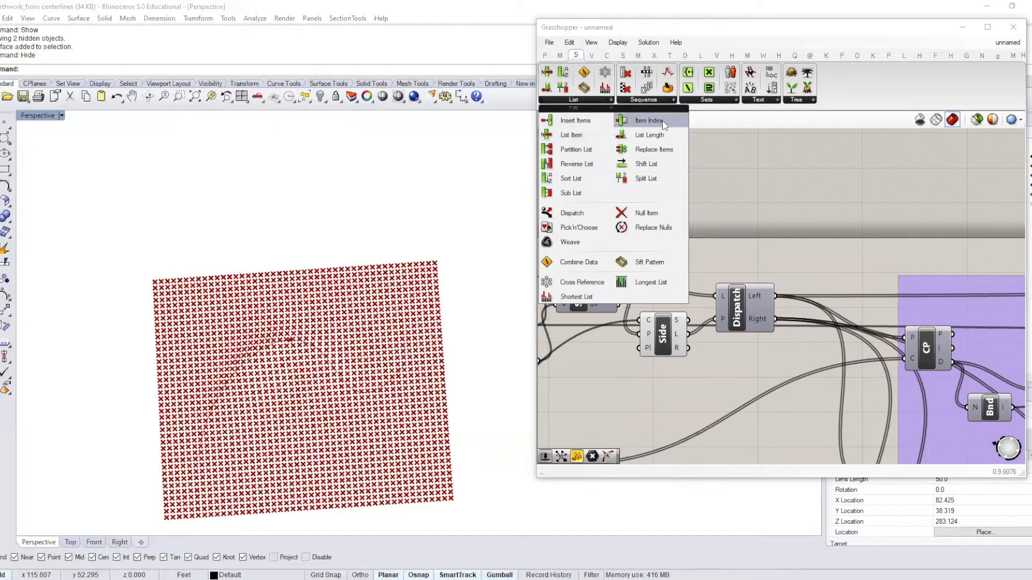
{"action": "left_click_drag", "start_coordinate": [662, 121], "coordinate": [784, 245]}
- Connect SDivide's points to Item Index's list input and Dispatch's Left output to its item input, and reposition the component
{"action": "left_click_drag", "start_coordinate": [618, 276], "coordinate": [767, 240]}
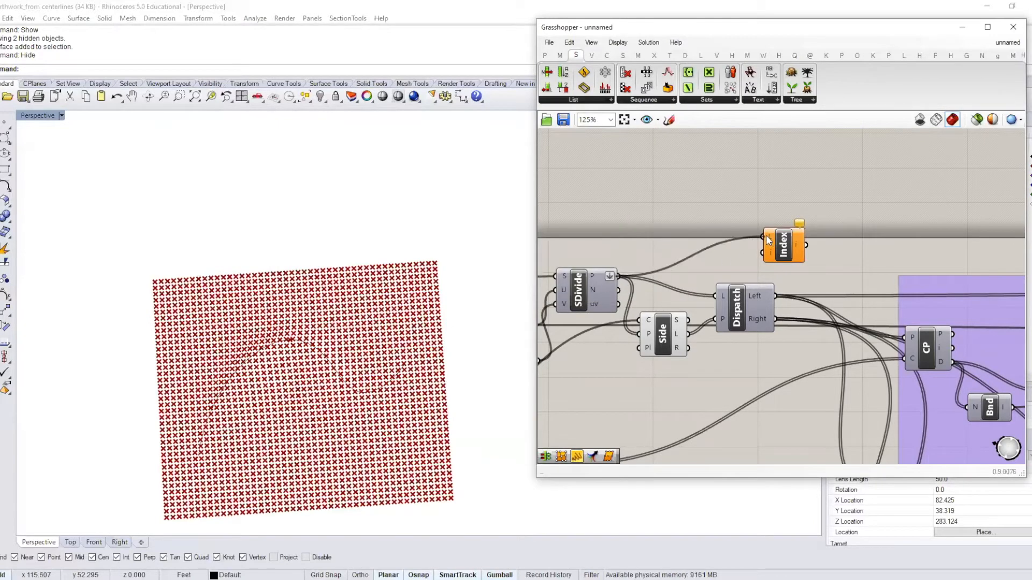
{"action": "left_click_drag", "start_coordinate": [774, 295], "coordinate": [763, 260]}
{"action": "right_click_drag", "start_coordinate": [777, 266], "coordinate": [709, 238]}
{"action": "left_click_drag", "start_coordinate": [718, 215], "coordinate": [764, 221]}
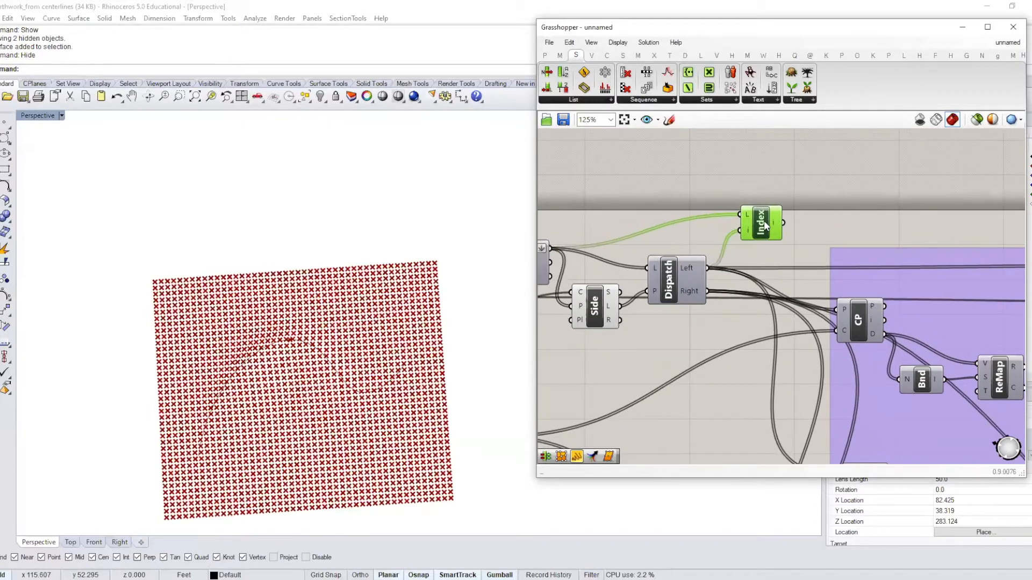
- Duplicate the Item Index component just below the first and feed its item input from Dispatch's Right output
{"action": "mouse_move", "coordinate": [690, 265]}
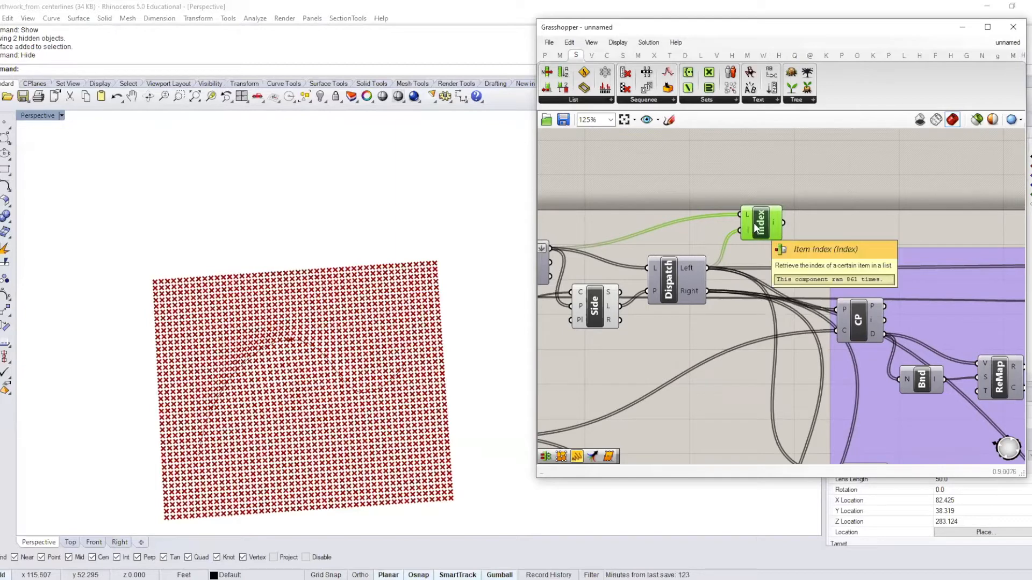
{"action": "left_click_drag", "start_coordinate": [755, 228], "coordinate": [761, 266], "text": "alt"}
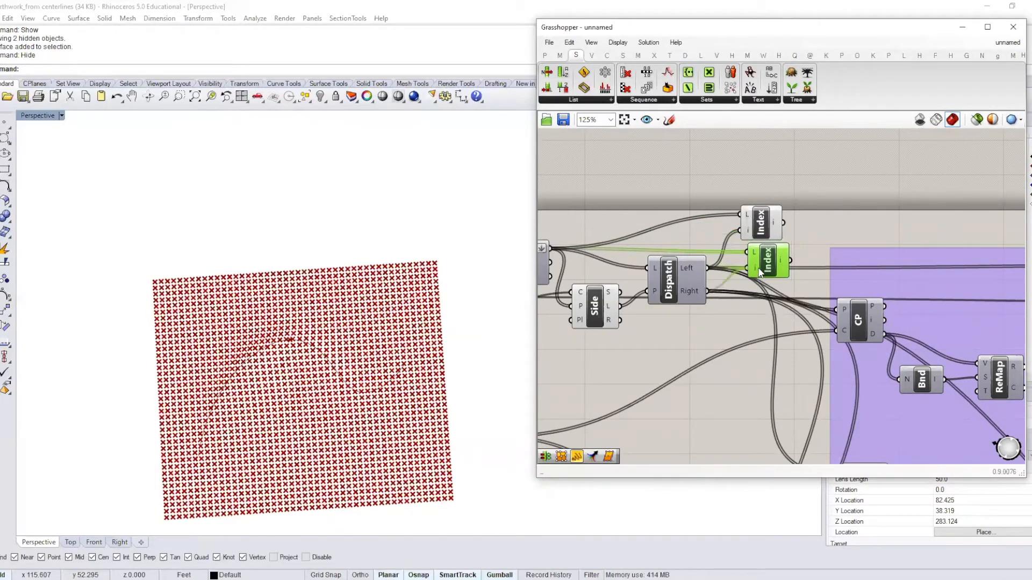
{"action": "left_click_drag", "start_coordinate": [767, 269], "coordinate": [758, 268], "text": "alt"}
{"action": "mouse_move", "coordinate": [777, 222]}
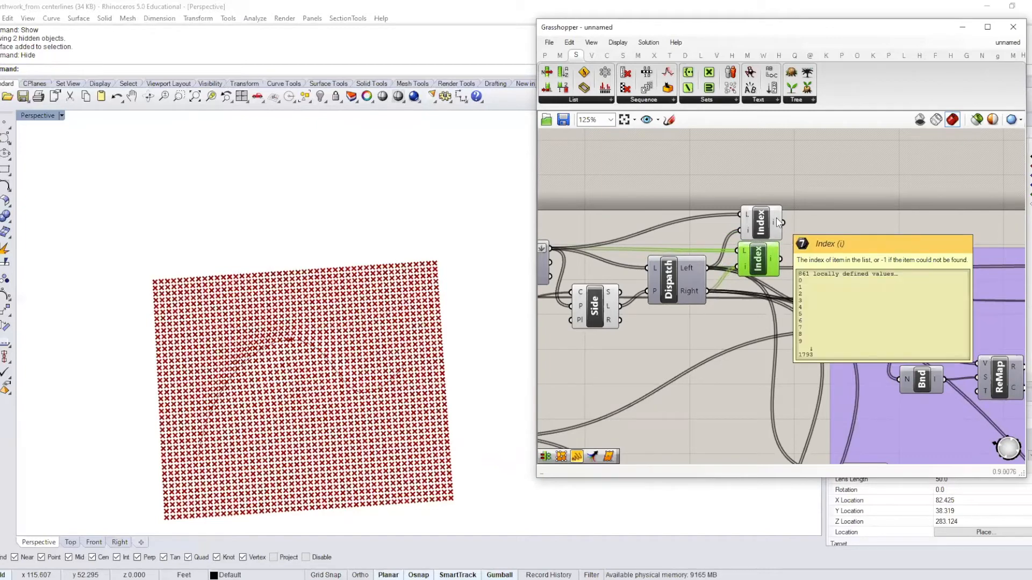
{"action": "mouse_move", "coordinate": [772, 263]}
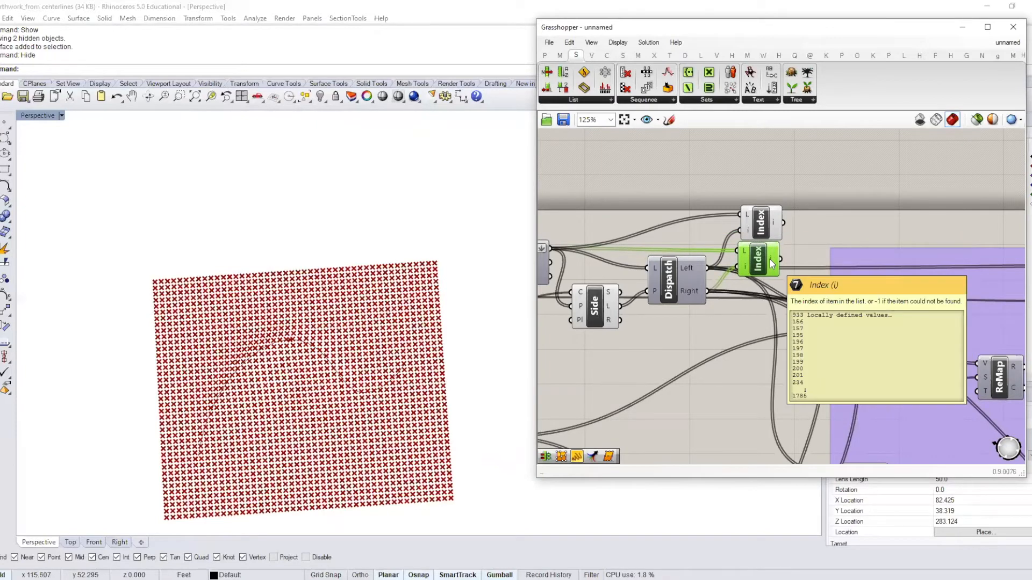
- Space the two Item Index components apart, stacked one above the other over Dispatch
{"action": "left_click", "coordinate": [760, 223]}
{"action": "scroll", "coordinate": [785, 212], "scroll_direction": "down", "scroll_amount": 1}
{"action": "scroll", "coordinate": [786, 211], "scroll_direction": "up", "scroll_amount": 2}
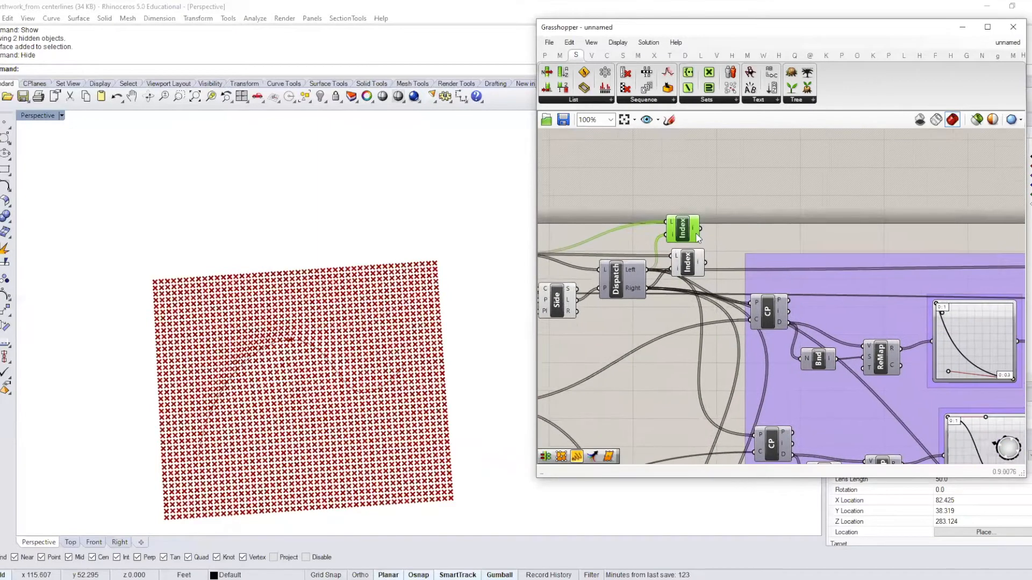
{"action": "left_click_drag", "start_coordinate": [681, 226], "coordinate": [697, 213]}
{"action": "right_click_drag", "start_coordinate": [696, 209], "coordinate": [728, 205]}
{"action": "left_click_drag", "start_coordinate": [722, 272], "coordinate": [720, 283]}
{"action": "left_click_drag", "start_coordinate": [721, 209], "coordinate": [719, 181]}
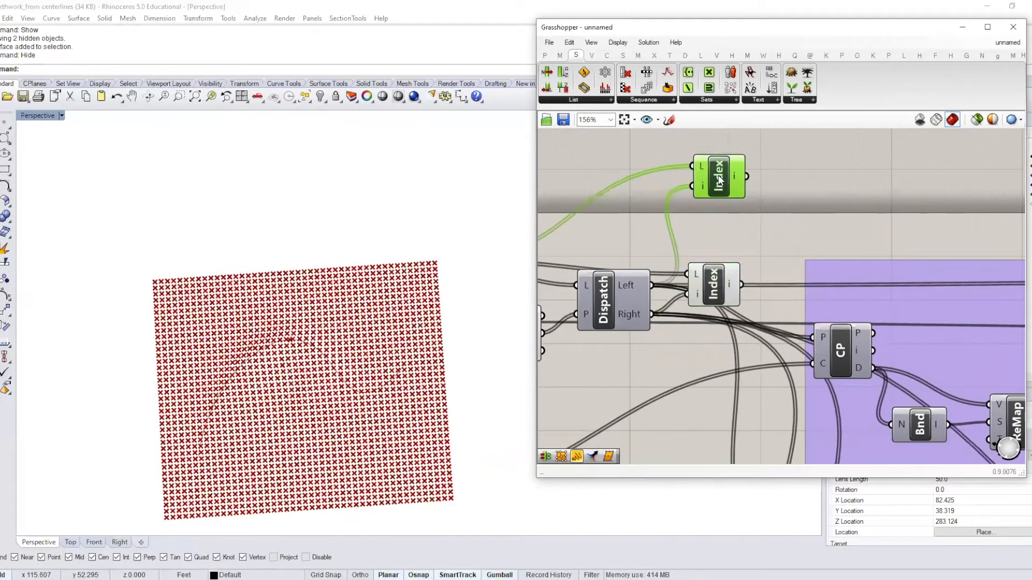
{"action": "left_click_drag", "start_coordinate": [717, 275], "coordinate": [721, 259]}
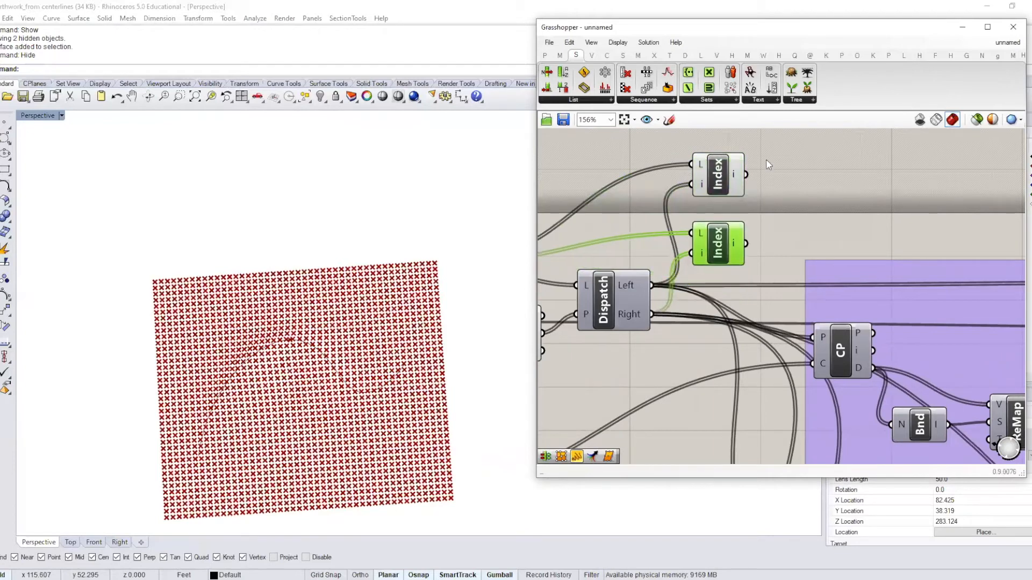
- Add a Merge component beside the two Item Index components and feed their outputs into D1 and D2
{"action": "left_click", "coordinate": [806, 102]}
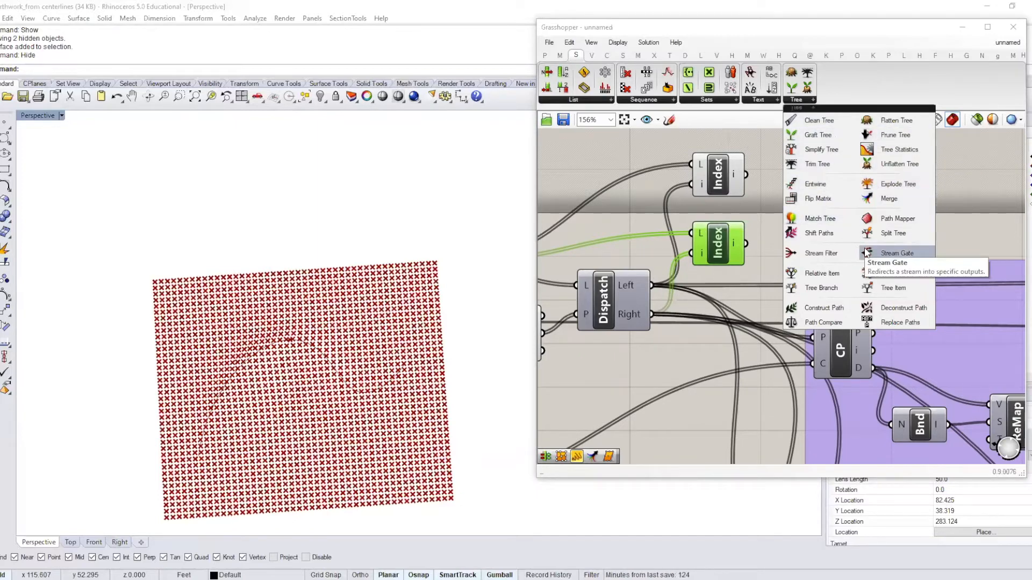
{"action": "left_click_drag", "start_coordinate": [889, 201], "coordinate": [821, 195]}
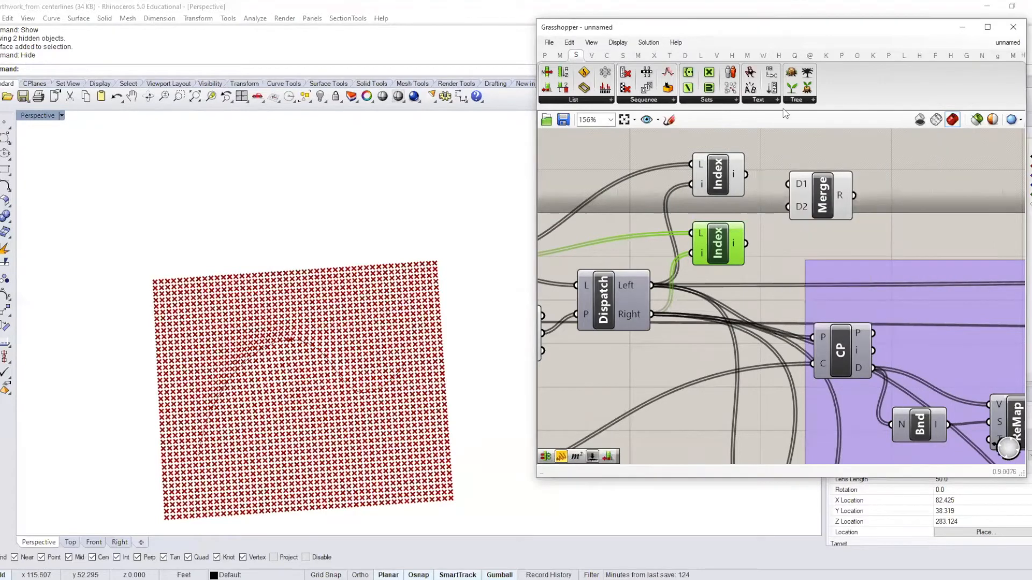
{"action": "left_click_drag", "start_coordinate": [745, 175], "coordinate": [785, 185]}
{"action": "left_click_drag", "start_coordinate": [745, 243], "coordinate": [788, 212]}
- Relocate the two Item Index components and their Merge to the empty canvas just beyond the upper purple group's Move
{"action": "scroll", "coordinate": [789, 212], "scroll_direction": "down", "scroll_amount": 2}
{"action": "left_click_drag", "start_coordinate": [741, 240], "coordinate": [711, 161]}
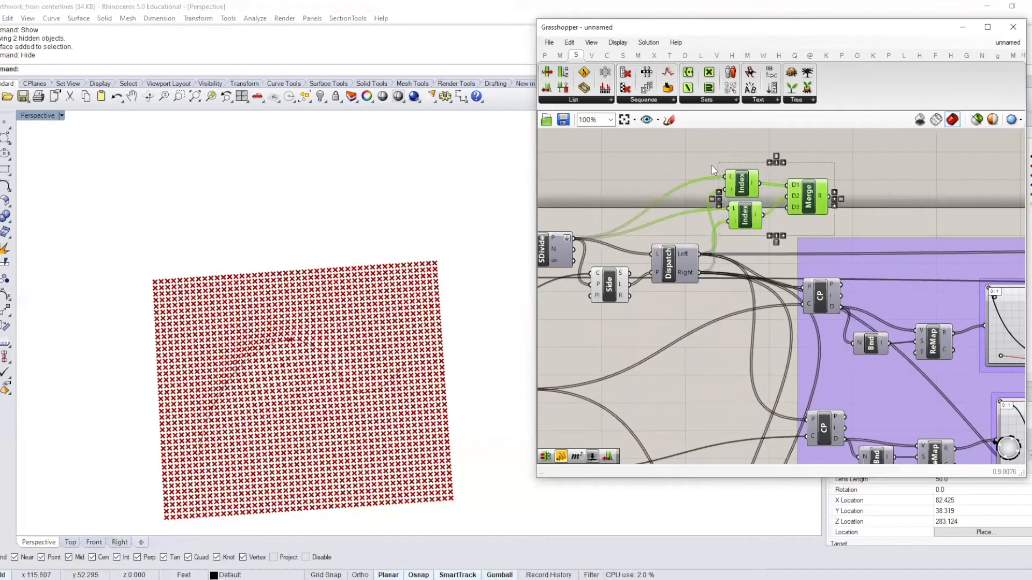
{"action": "scroll", "coordinate": [709, 165], "scroll_direction": "down", "scroll_amount": 3}
{"action": "left_click_drag", "start_coordinate": [760, 186], "coordinate": [964, 287]}
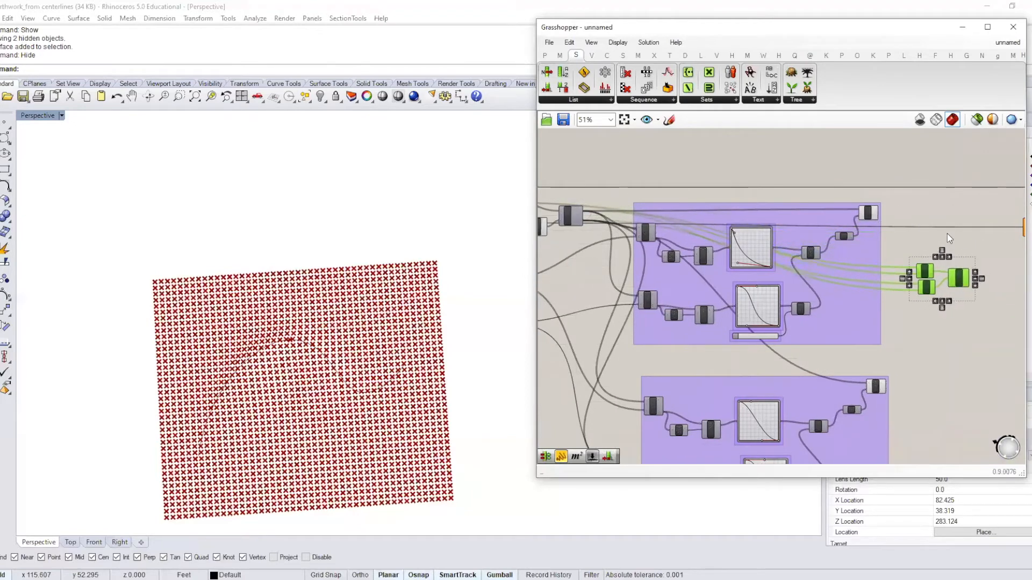
{"action": "left_click", "coordinate": [948, 240]}
{"action": "right_click_drag", "start_coordinate": [940, 232], "coordinate": [848, 227]}
{"action": "scroll", "coordinate": [838, 243], "scroll_direction": "up", "scroll_amount": 2}
{"action": "left_click", "coordinate": [902, 319]}
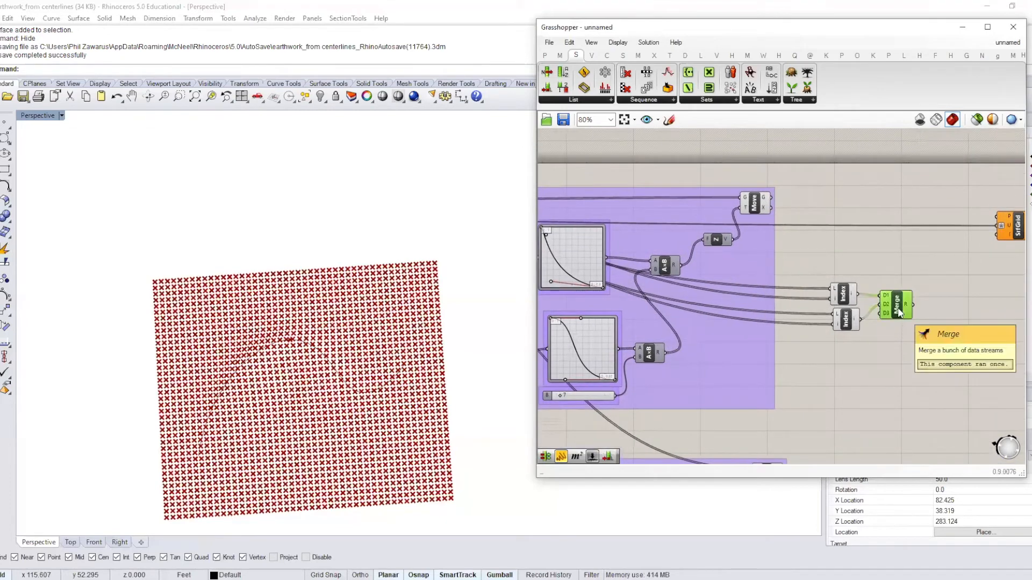
{"action": "left_click_drag", "start_coordinate": [902, 319], "coordinate": [896, 309]}
{"action": "left_click", "coordinate": [879, 278]}
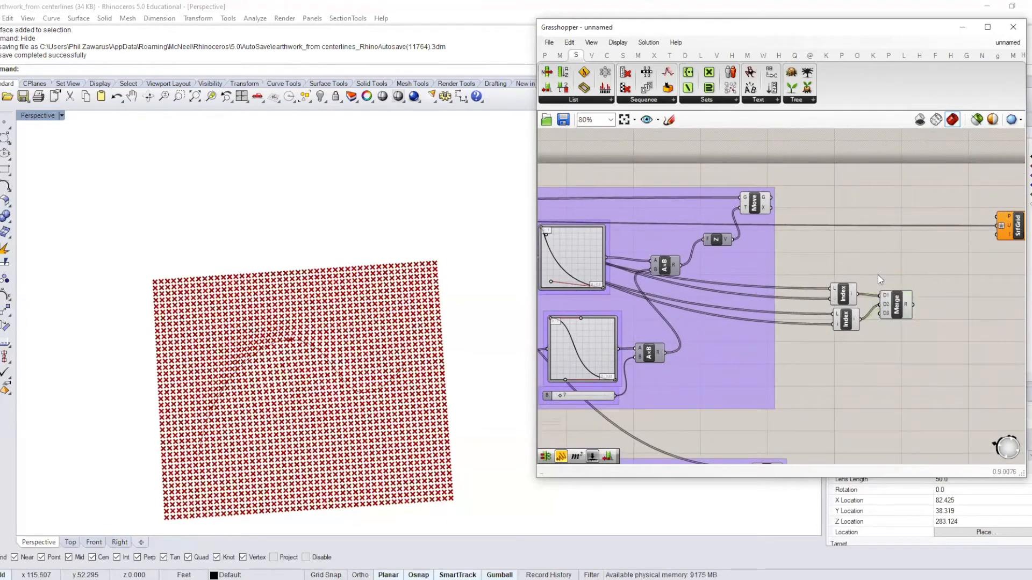
- Add a second Merge component near the upper Move, and select each group's Move to preview its points
{"action": "left_click", "coordinate": [800, 102]}
{"action": "left_click_drag", "start_coordinate": [888, 199], "coordinate": [830, 190]}
{"action": "right_click_drag", "start_coordinate": [762, 205], "coordinate": [760, 149]}
{"action": "left_click", "coordinate": [759, 149]}
{"action": "scroll", "coordinate": [759, 149], "scroll_direction": "down", "scroll_amount": 2}
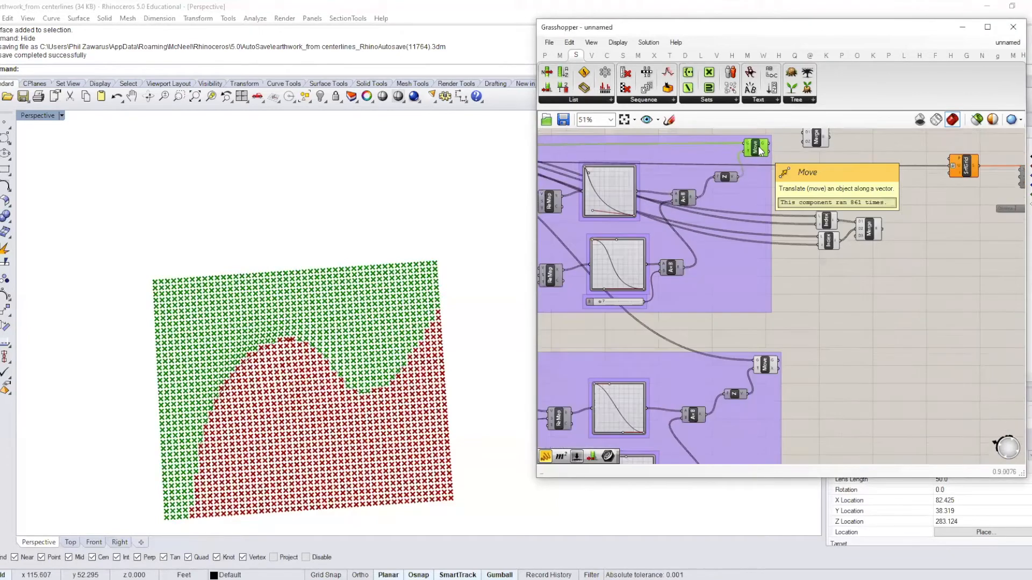
{"action": "scroll", "coordinate": [757, 322], "scroll_direction": "up", "scroll_amount": 2}
{"action": "left_click", "coordinate": [767, 324]}
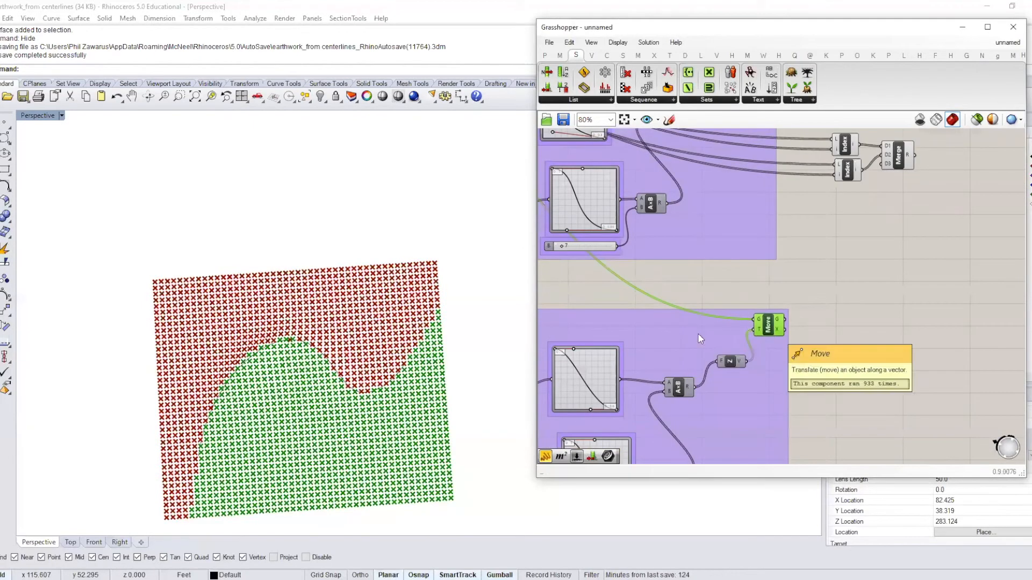
{"action": "right_click_drag", "start_coordinate": [697, 151], "coordinate": [674, 281]}
{"action": "scroll", "coordinate": [766, 157], "scroll_direction": "up", "scroll_amount": 2}
{"action": "right_click_drag", "start_coordinate": [765, 156], "coordinate": [730, 197]}
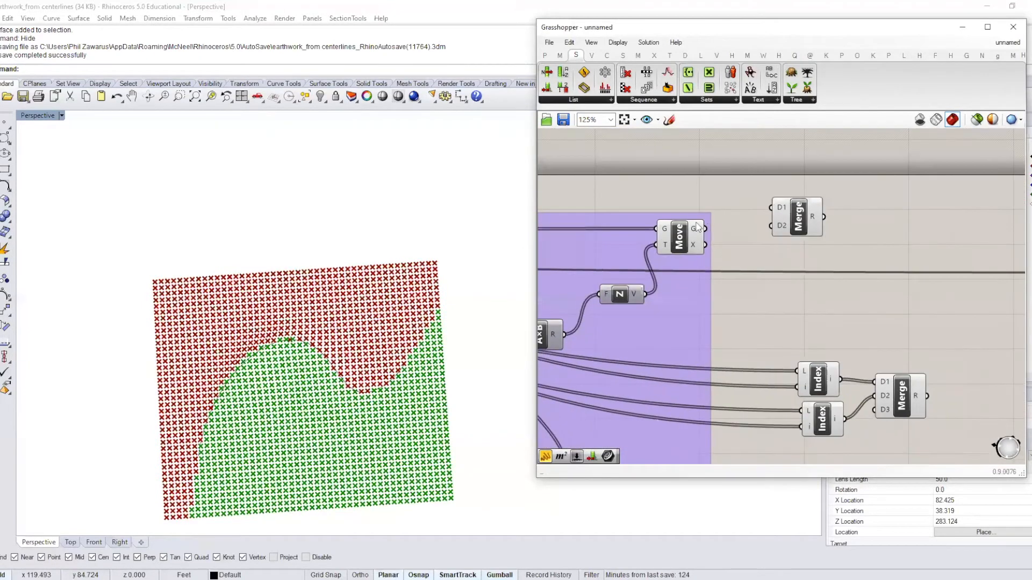
- Connect the upper Move's geometry to the new Merge's D1 and the lower Move's geometry to D2, and reposition the Merge
{"action": "left_click_drag", "start_coordinate": [705, 229], "coordinate": [783, 211]}
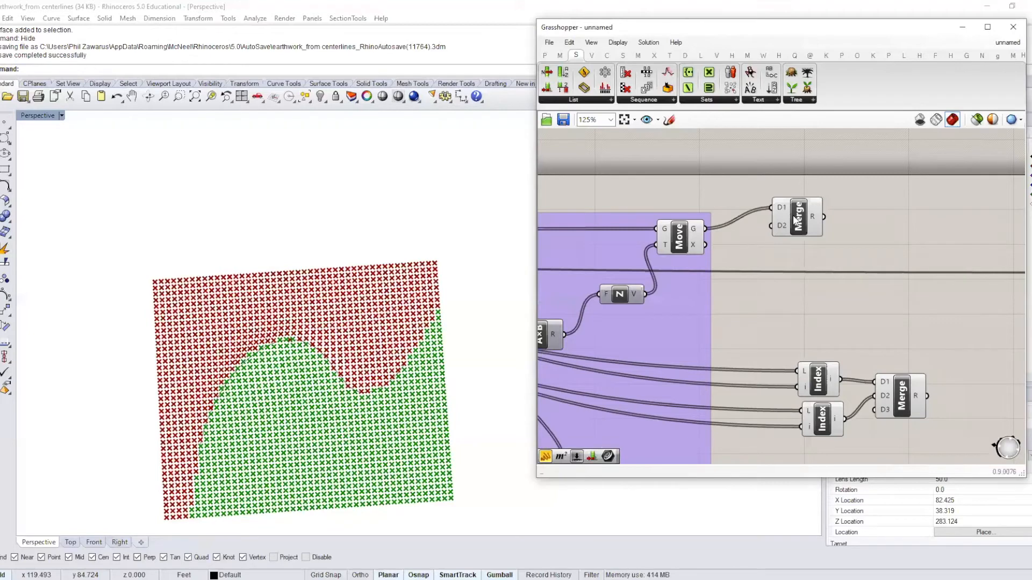
{"action": "left_click", "coordinate": [795, 217]}
{"action": "scroll", "coordinate": [810, 231], "scroll_direction": "down", "scroll_amount": 2}
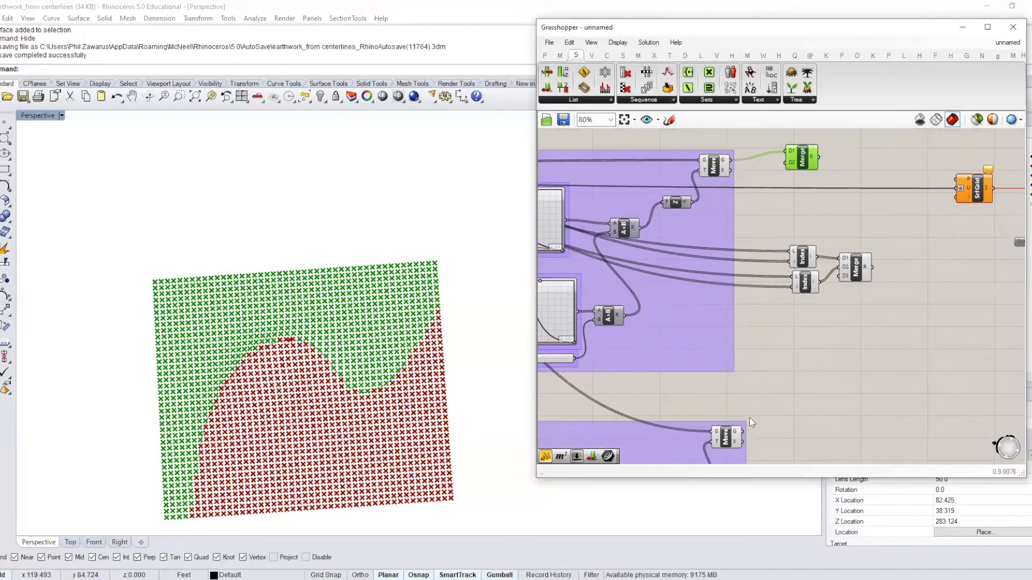
{"action": "left_click_drag", "start_coordinate": [772, 353], "coordinate": [847, 175]}
{"action": "left_click", "coordinate": [858, 249]}
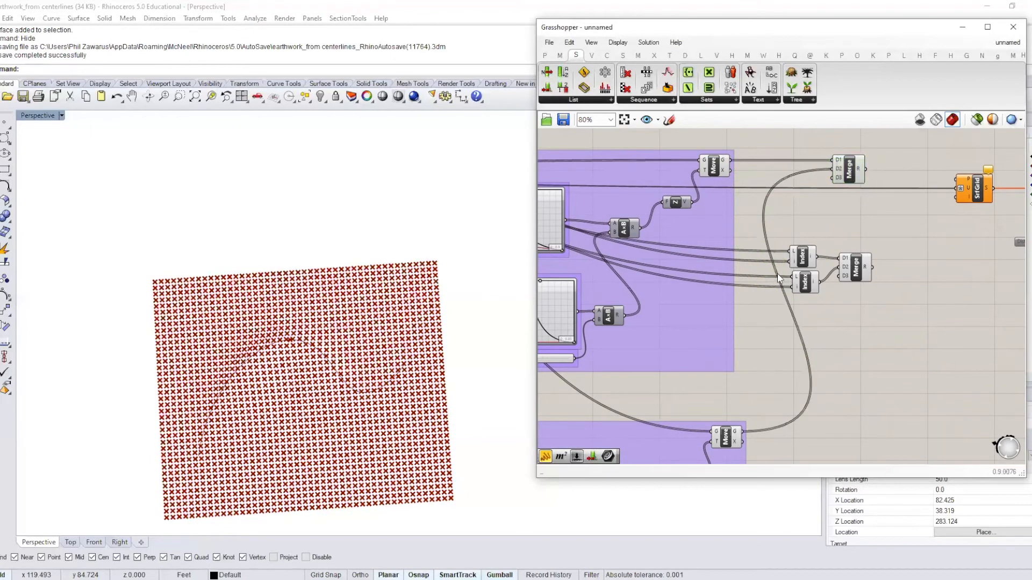
- Turn off the preview of the two Move components
{"action": "right_click_drag", "start_coordinate": [777, 273], "coordinate": [787, 265]}
{"action": "left_click", "coordinate": [736, 427]}
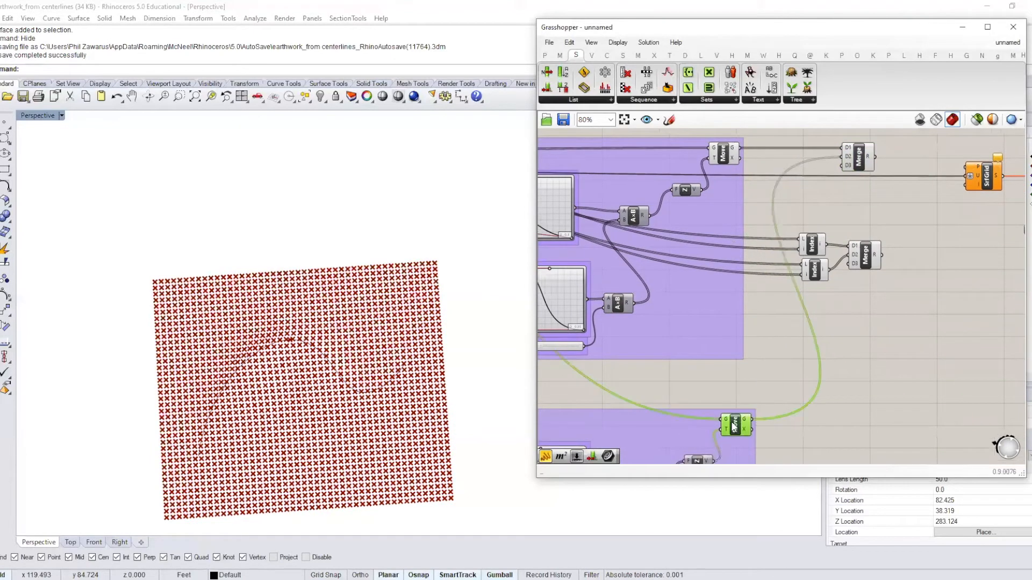
{"action": "left_click_drag", "start_coordinate": [770, 442], "coordinate": [669, 136]}
{"action": "right_click", "coordinate": [793, 185]}
{"action": "left_click", "coordinate": [823, 208]}
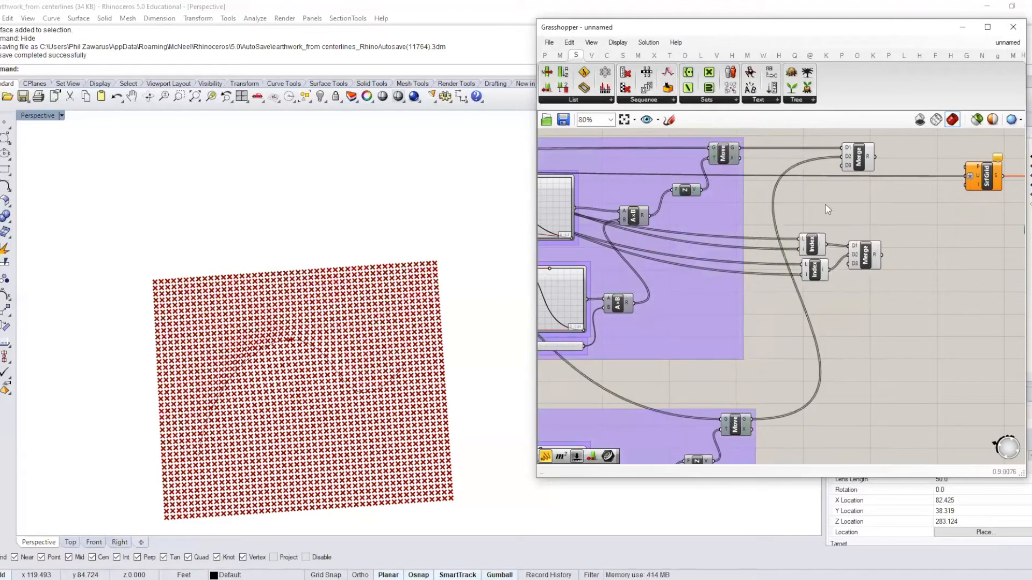
- Turn off the preview of the two Item Index components and the Merge that combines them
{"action": "scroll", "coordinate": [758, 233], "scroll_direction": "up", "scroll_amount": 4}
{"action": "left_click_drag", "start_coordinate": [743, 339], "coordinate": [685, 228]}
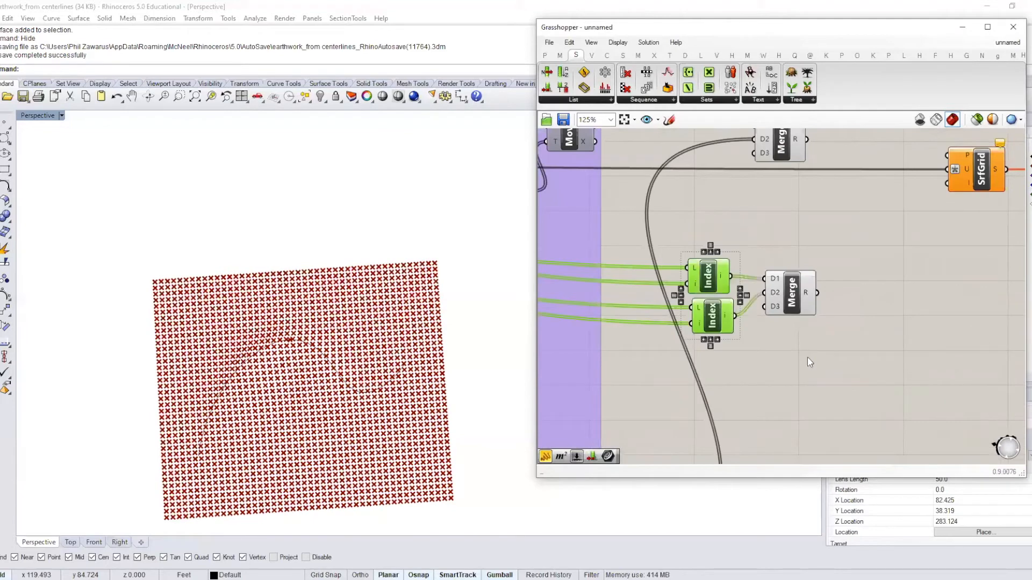
{"action": "left_click_drag", "start_coordinate": [785, 354], "coordinate": [710, 247]}
{"action": "middle_click", "coordinate": [717, 228]}
{"action": "left_click", "coordinate": [751, 195]}
{"action": "left_click", "coordinate": [828, 238]}
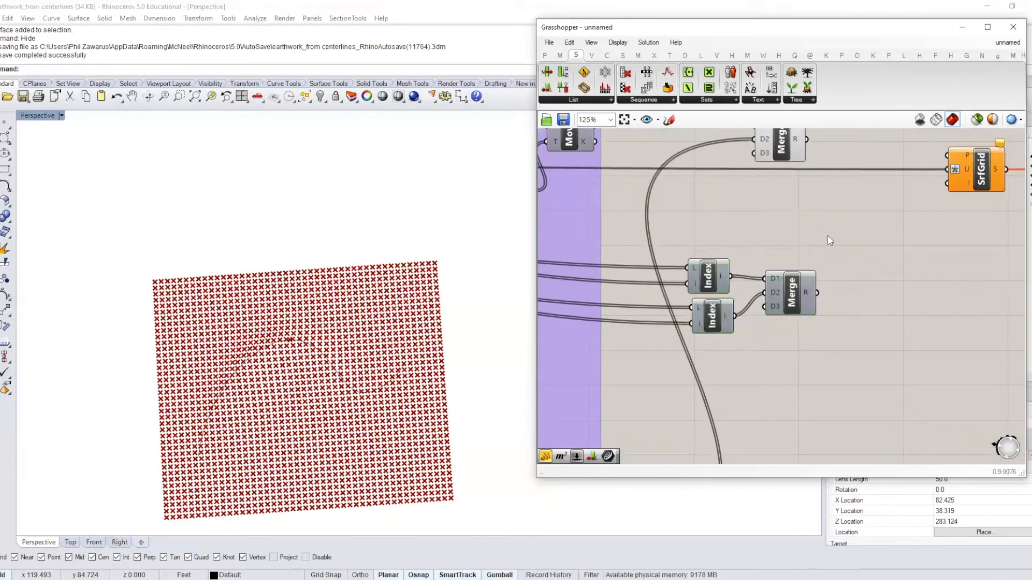
- Add a Replace Items component beyond the moved-points Merge and feed its list input from SDivide's points
{"action": "right_click_drag", "start_coordinate": [829, 240], "coordinate": [827, 301]}
{"action": "left_click_drag", "start_coordinate": [767, 192], "coordinate": [767, 199]}
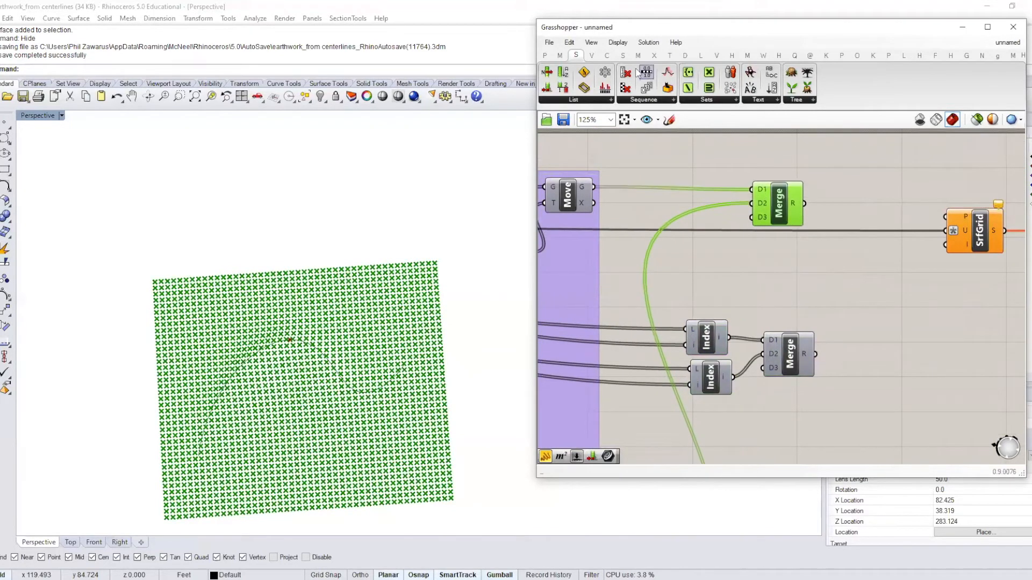
{"action": "left_click", "coordinate": [590, 100]}
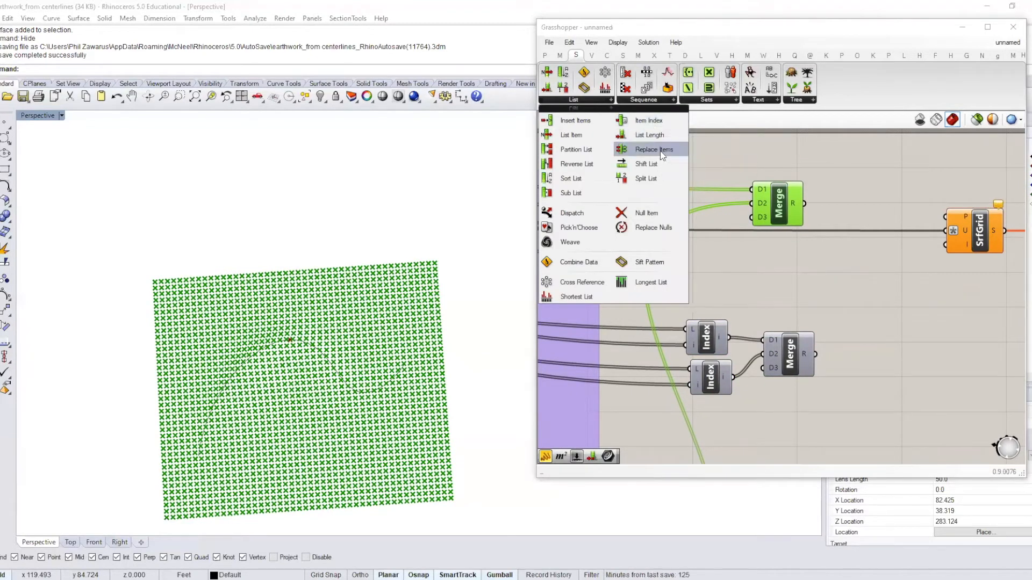
{"action": "left_click_drag", "start_coordinate": [661, 153], "coordinate": [870, 153]}
{"action": "scroll", "coordinate": [868, 188], "scroll_direction": "down", "scroll_amount": 3}
{"action": "right_click_drag", "start_coordinate": [737, 180], "coordinate": [905, 208]}
{"action": "mouse_move", "coordinate": [643, 212]}
{"action": "right_mouse_down"}
{"action": "mouse_move", "coordinate": [755, 197]}
{"action": "mouse_move", "coordinate": [645, 203]}
{"action": "mouse_move", "coordinate": [662, 203]}
{"action": "right_mouse_up"}
{"action": "left_click_drag", "start_coordinate": [601, 197], "coordinate": [968, 182]}
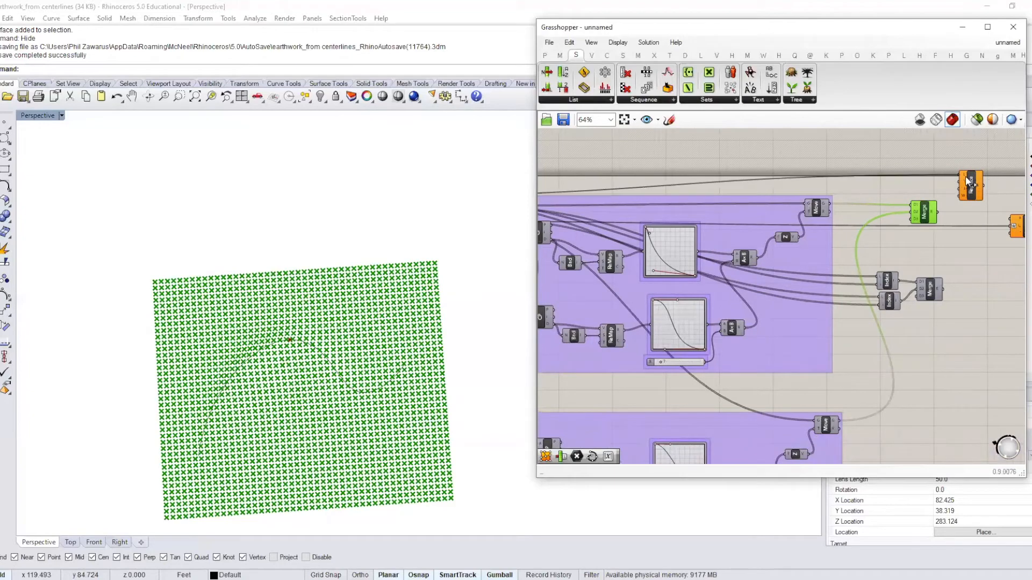
{"action": "scroll", "coordinate": [972, 185], "scroll_direction": "up", "scroll_amount": 2}
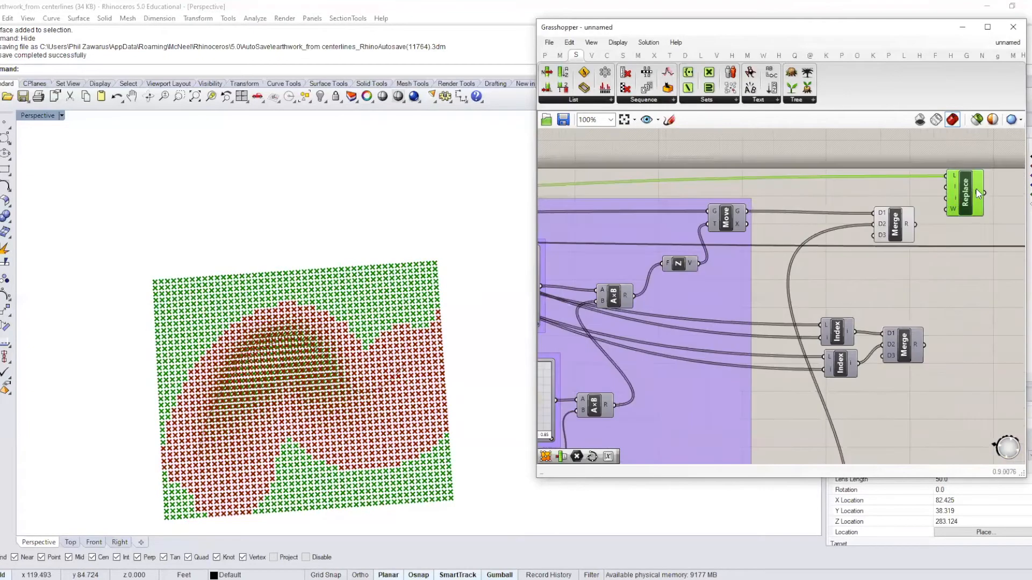
{"action": "scroll", "coordinate": [976, 189], "scroll_direction": "up", "scroll_amount": 2}
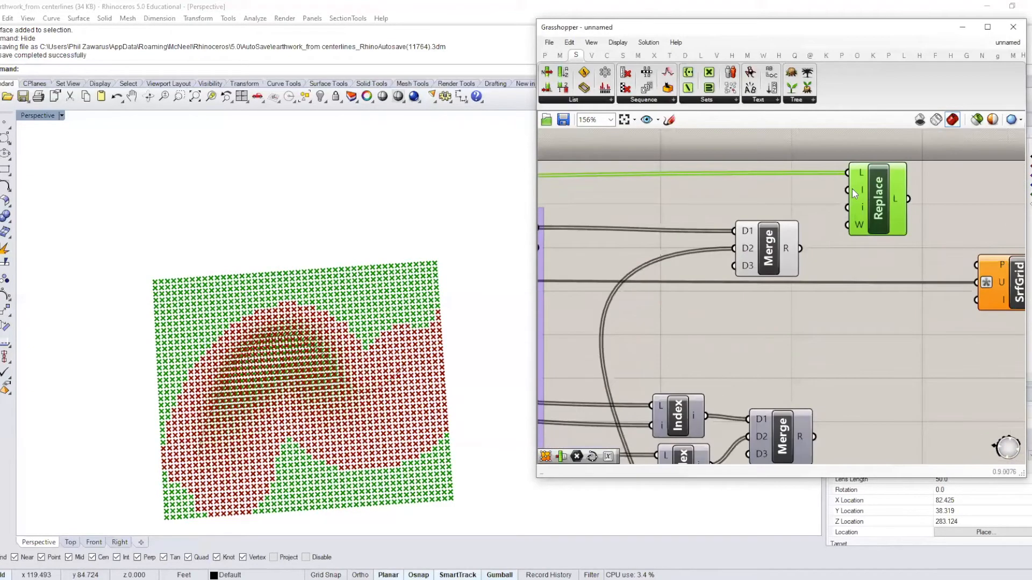
- Connect the moved-points Merge to Replace Items' item input and turn off that Merge's preview
{"action": "mouse_move", "coordinate": [759, 247]}
{"action": "left_mouse_down"}
{"action": "mouse_move", "coordinate": [775, 226]}
{"action": "mouse_move", "coordinate": [763, 228]}
{"action": "left_mouse_up"}
{"action": "right_click", "coordinate": [778, 223]}
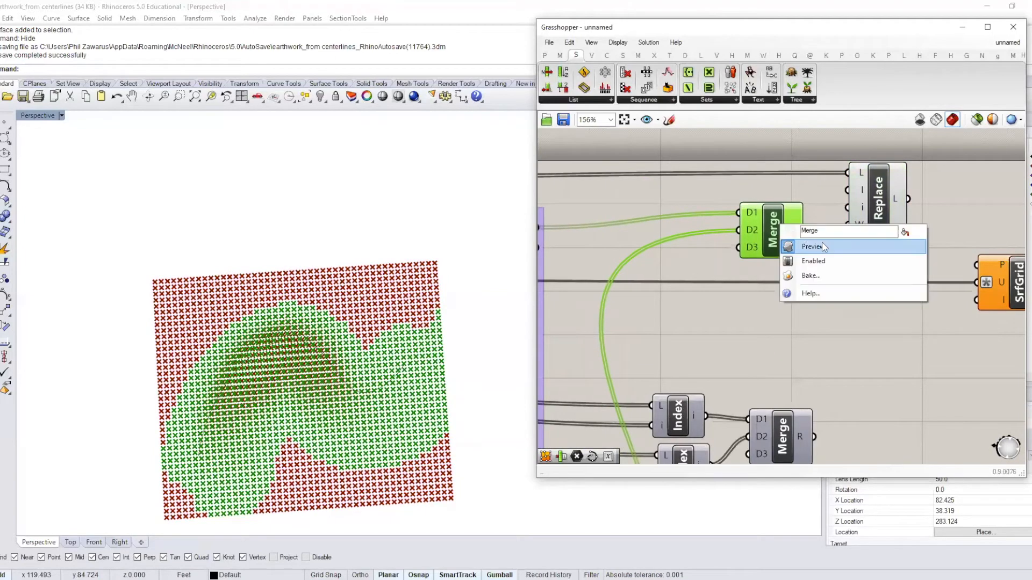
{"action": "left_click", "coordinate": [820, 242]}
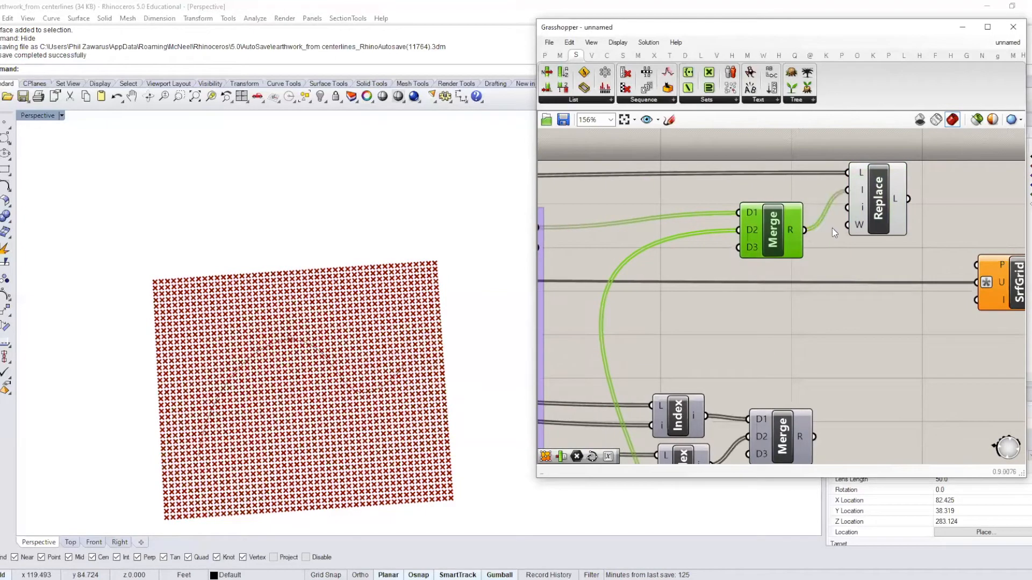
- Review the wiring back through the definition and inspect Replace Items' point preview in the perspective view
{"action": "scroll", "coordinate": [600, 296], "scroll_direction": "down", "scroll_amount": 5}
{"action": "right_click_drag", "start_coordinate": [639, 291], "coordinate": [1020, 258]}
{"action": "right_click_drag", "start_coordinate": [560, 262], "coordinate": [757, 278]}
{"action": "scroll", "coordinate": [685, 265], "scroll_direction": "up", "scroll_amount": 3}
{"action": "scroll", "coordinate": [662, 278], "scroll_direction": "down", "scroll_amount": 3}
{"action": "right_click_drag", "start_coordinate": [933, 272], "coordinate": [428, 279]}
{"action": "scroll", "coordinate": [808, 256], "scroll_direction": "up", "scroll_amount": 2}
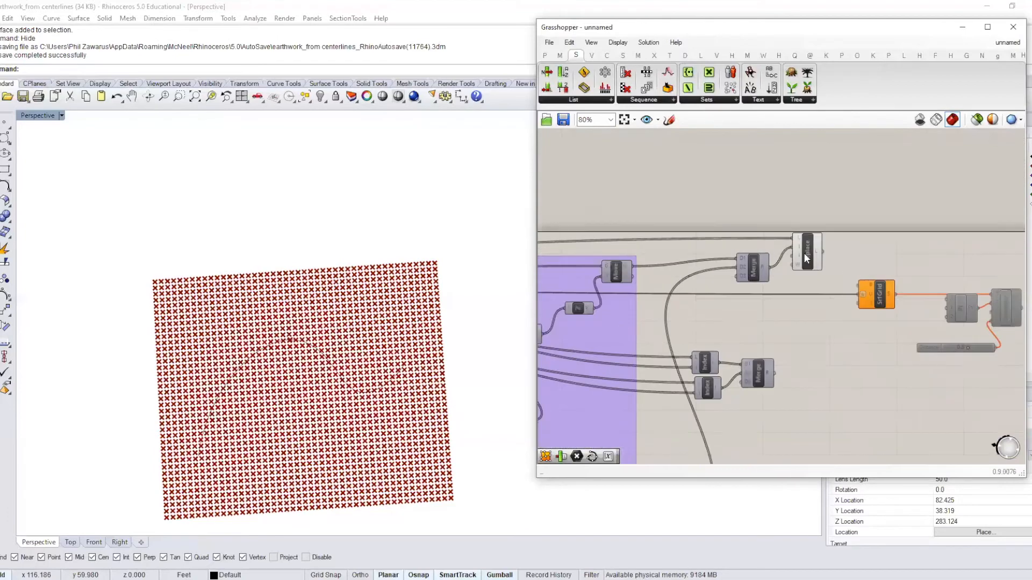
{"action": "left_click", "coordinate": [811, 256]}
{"action": "right_click_drag", "start_coordinate": [364, 418], "coordinate": [565, 321]}
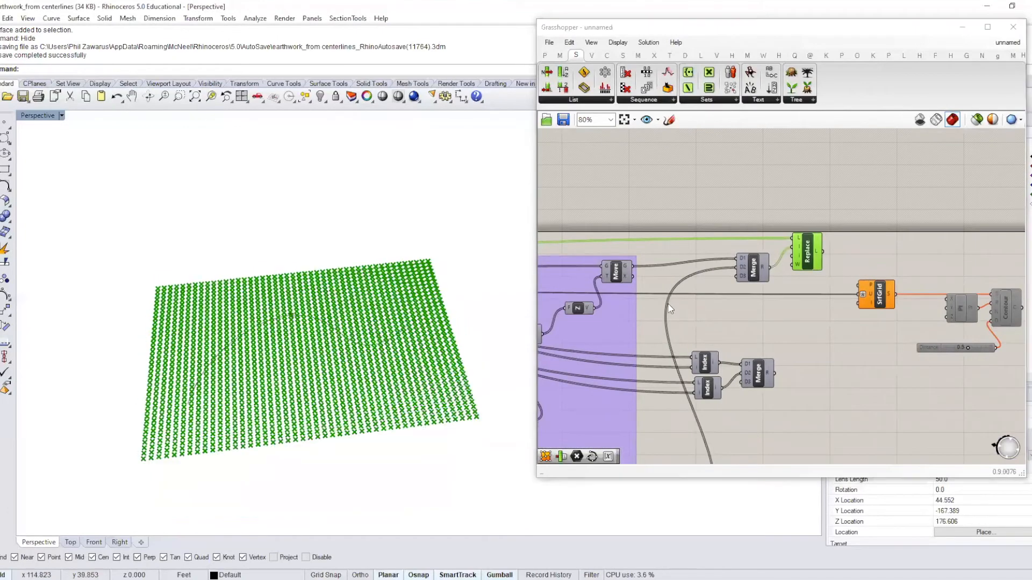
- Connect the index Merge's output to Replace Items' index input and check the points in the perspective view
{"action": "left_click", "coordinate": [756, 343]}
{"action": "scroll", "coordinate": [756, 343], "scroll_direction": "up", "scroll_amount": 2}
{"action": "left_click_drag", "start_coordinate": [783, 391], "coordinate": [811, 208]}
{"action": "right_click_drag", "start_coordinate": [299, 390], "coordinate": [214, 418]}
{"action": "right_click_drag", "start_coordinate": [234, 329], "coordinate": [224, 361]}
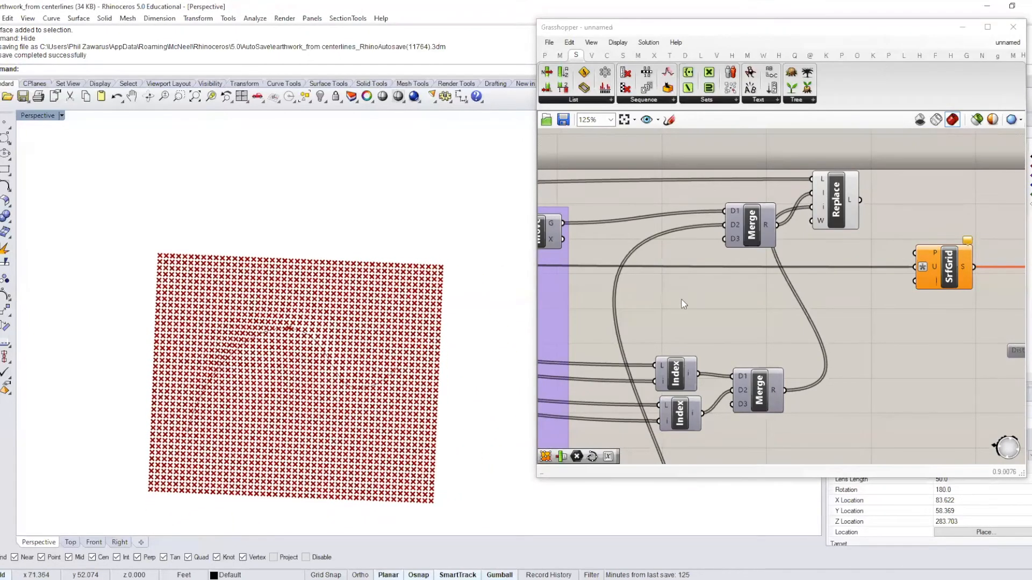
- Space SrfGrid and the contour components farther from Replace Items and connect Replace Items' output to SrfGrid's points input
{"action": "left_click", "coordinate": [836, 208]}
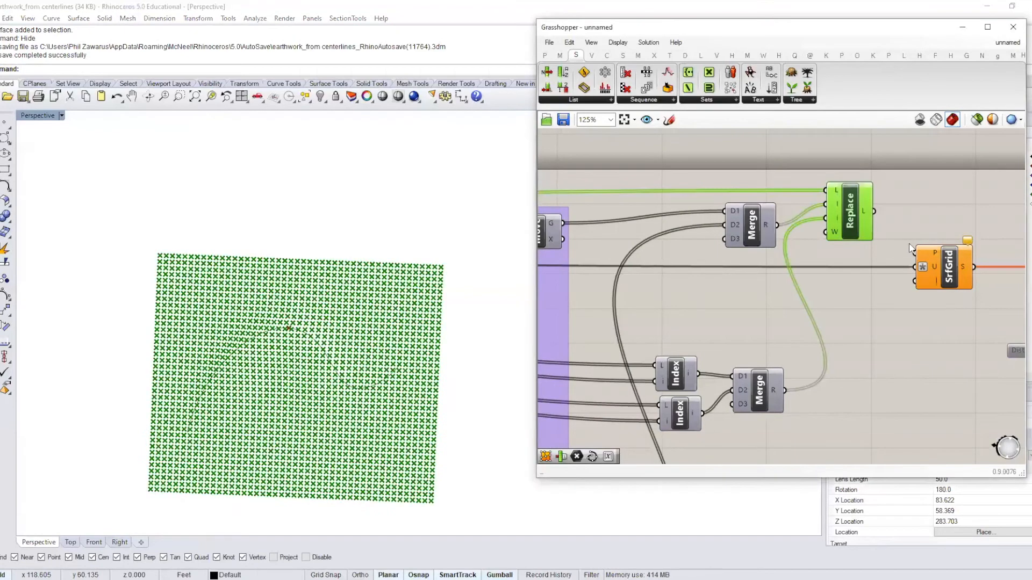
{"action": "right_click_drag", "start_coordinate": [971, 199], "coordinate": [880, 226]}
{"action": "left_click", "coordinate": [771, 242]}
{"action": "scroll", "coordinate": [747, 290], "scroll_direction": "down", "scroll_amount": 1}
{"action": "left_click_drag", "start_coordinate": [953, 403], "coordinate": [692, 248]}
{"action": "left_click", "coordinate": [714, 238]}
{"action": "left_click_drag", "start_coordinate": [726, 289], "coordinate": [814, 269]}
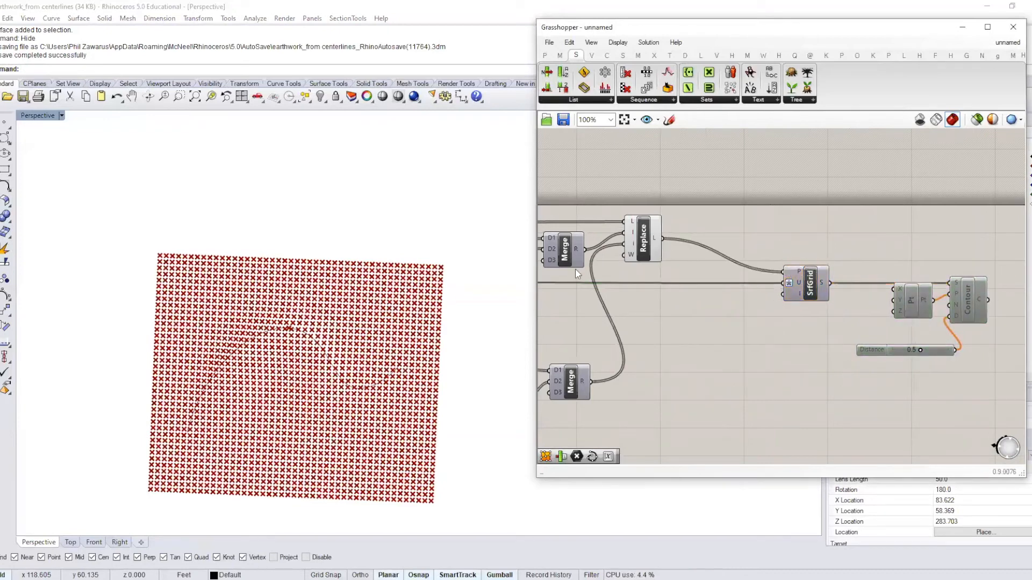
- Turn off Replace Items' preview and turn on SrfGrid's preview to show the recombined surface
{"action": "left_click", "coordinate": [642, 235]}
{"action": "right_click", "coordinate": [643, 233]}
{"action": "left_click", "coordinate": [661, 257]}
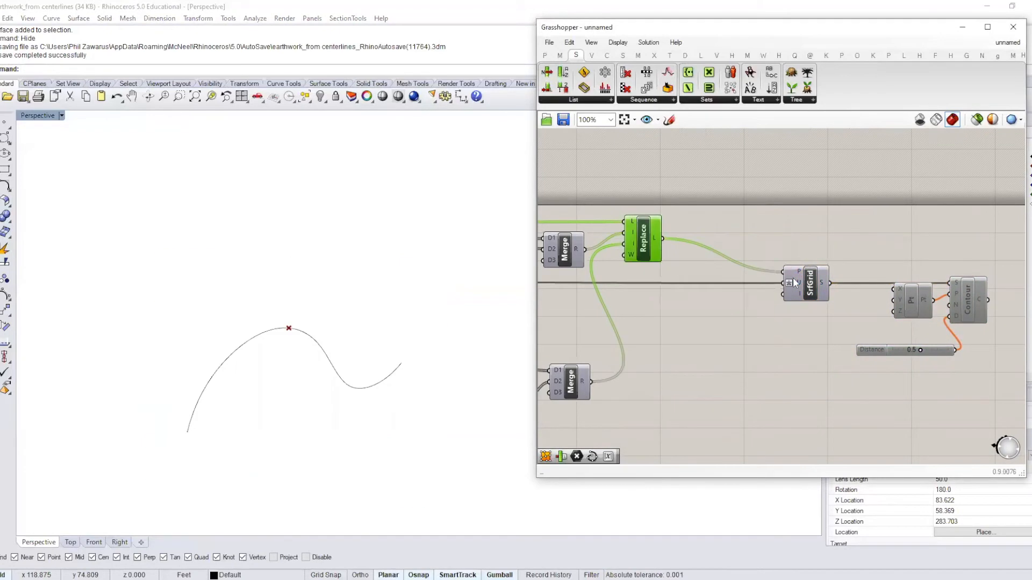
{"action": "left_click", "coordinate": [813, 289]}
{"action": "right_click", "coordinate": [813, 289]}
{"action": "left_click", "coordinate": [842, 308]}
{"action": "left_click", "coordinate": [813, 361]}
{"action": "right_click_drag", "start_coordinate": [319, 398], "coordinate": [344, 403]}
- Enable the Contour component together with its point component and Distance slider
{"action": "right_click_drag", "start_coordinate": [1007, 385], "coordinate": [866, 383]}
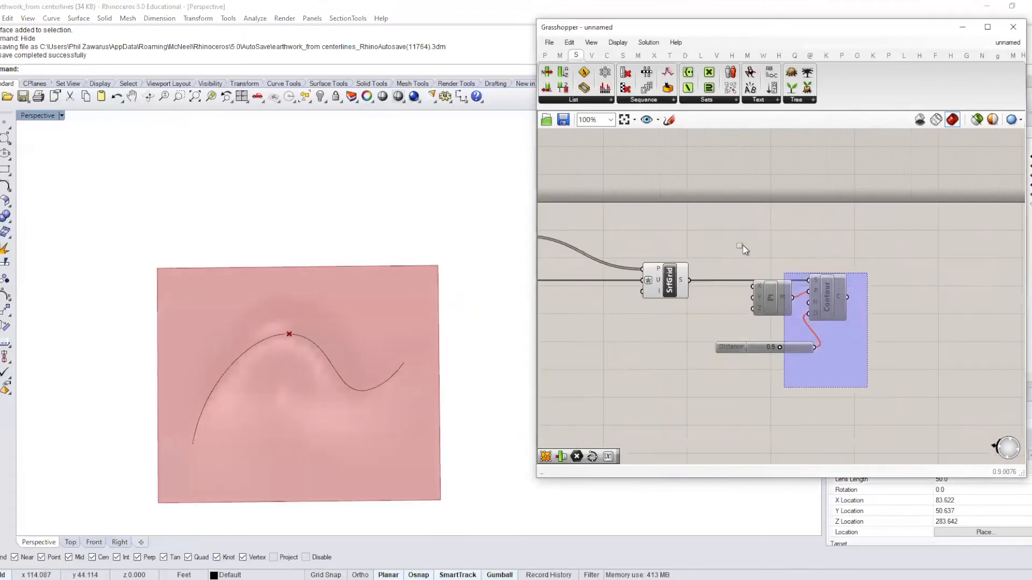
{"action": "left_click_drag", "start_coordinate": [867, 386], "coordinate": [705, 223]}
{"action": "right_click", "coordinate": [790, 204]}
{"action": "left_click", "coordinate": [835, 245]}
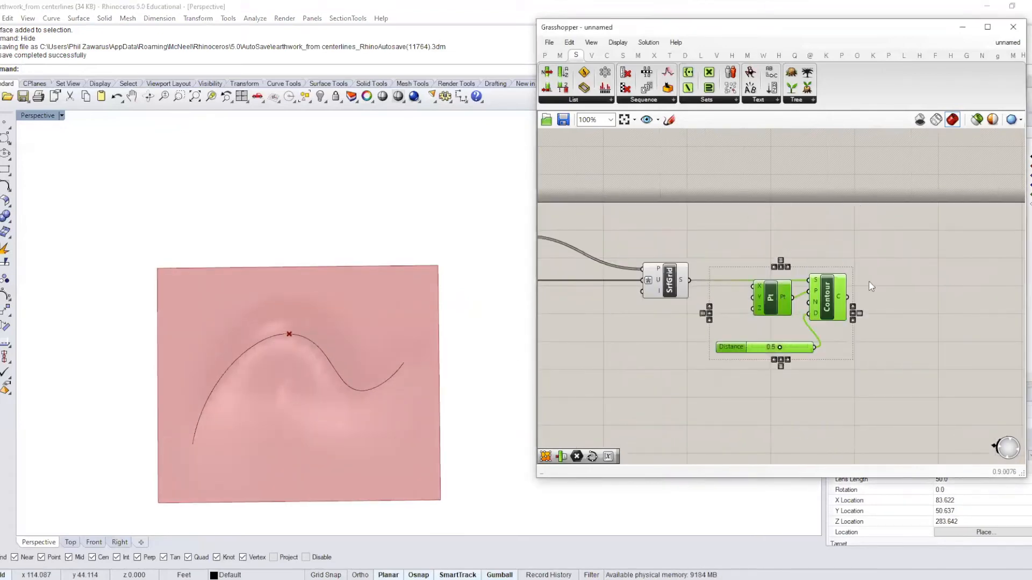
{"action": "left_click", "coordinate": [887, 289]}
- Examine the contoured surface in the perspective and top views
{"action": "right_click_drag", "start_coordinate": [360, 324], "coordinate": [319, 353]}
{"action": "scroll", "coordinate": [319, 353], "scroll_direction": "up", "scroll_amount": 5}
{"action": "left_click", "coordinate": [75, 543]}
{"action": "scroll", "coordinate": [294, 265], "scroll_direction": "up", "scroll_amount": 3}
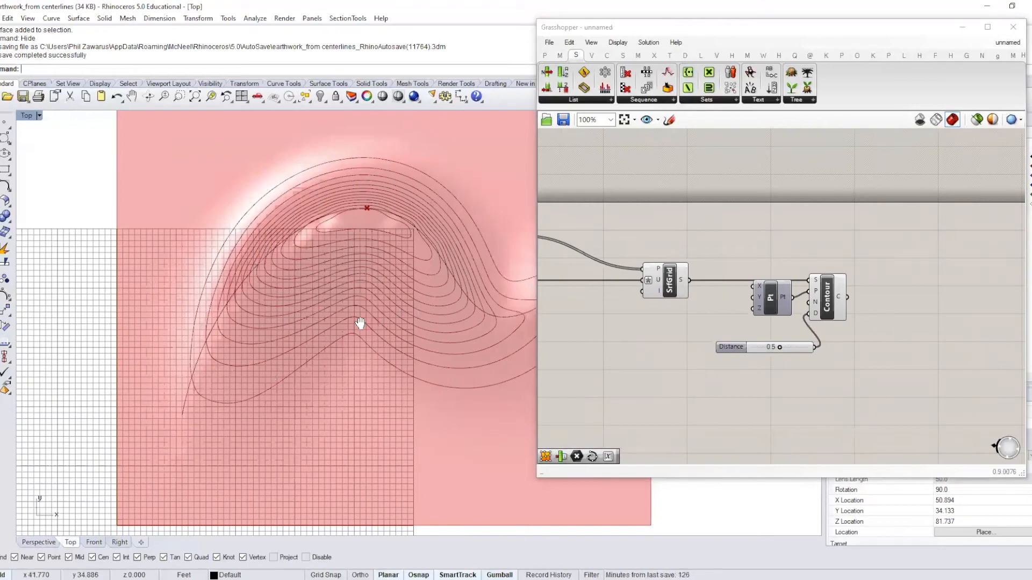
{"action": "scroll", "coordinate": [361, 323], "scroll_direction": "down", "scroll_amount": 3}
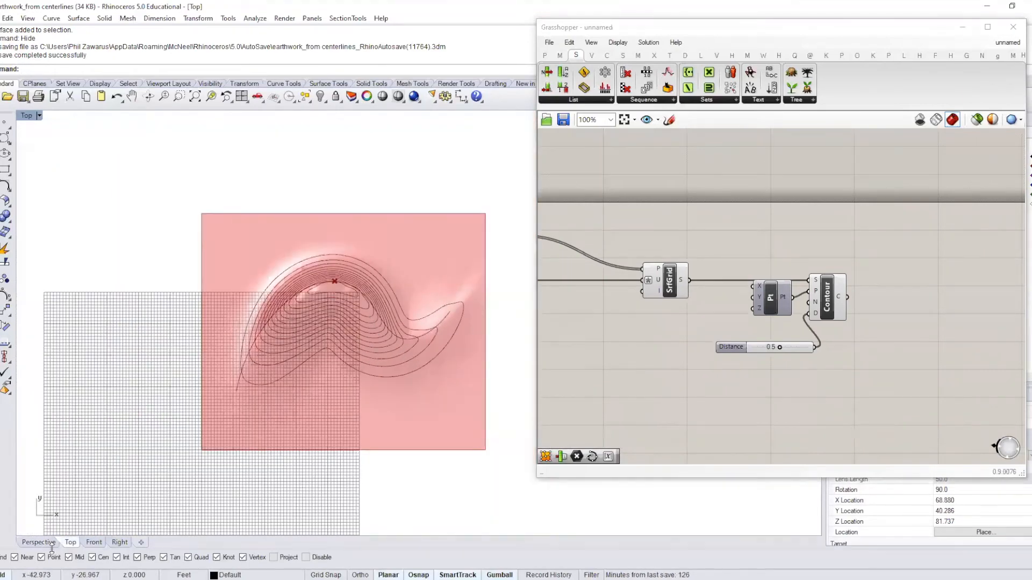
{"action": "left_click", "coordinate": [45, 545]}
{"action": "right_click_drag", "start_coordinate": [211, 373], "coordinate": [532, 306]}
{"action": "scroll", "coordinate": [643, 302], "scroll_direction": "down", "scroll_amount": 2}
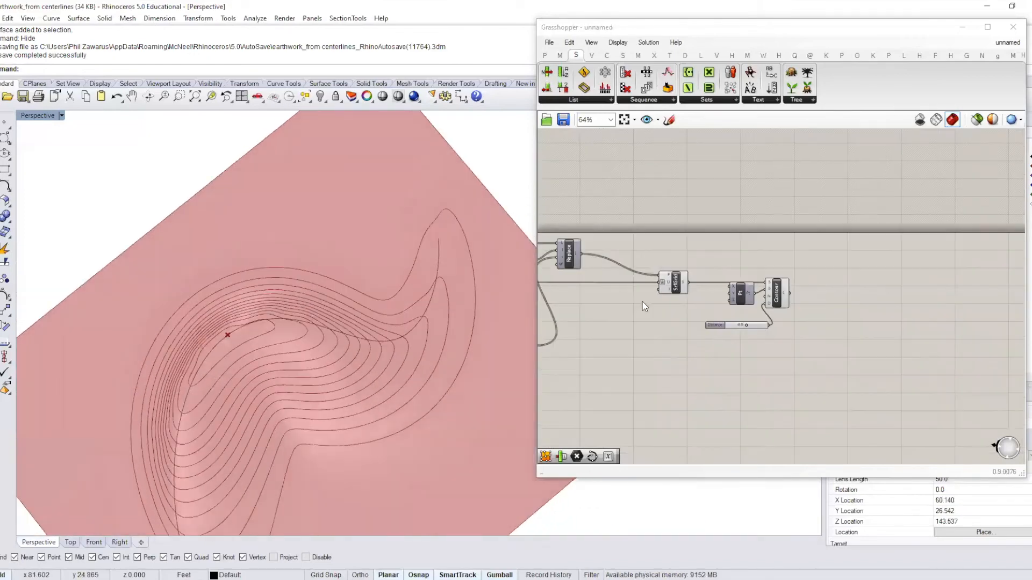
- Set the X domain's upper limit to 1 in the lower group's first graph mapper
{"action": "right_click_drag", "start_coordinate": [643, 302], "coordinate": [958, 199]}
{"action": "right_click_drag", "start_coordinate": [692, 315], "coordinate": [802, 258]}
{"action": "scroll", "coordinate": [712, 379], "scroll_direction": "up", "scroll_amount": 2}
{"action": "right_click_drag", "start_coordinate": [712, 373], "coordinate": [706, 208]}
{"action": "scroll", "coordinate": [421, 341], "scroll_direction": "down", "scroll_amount": 3}
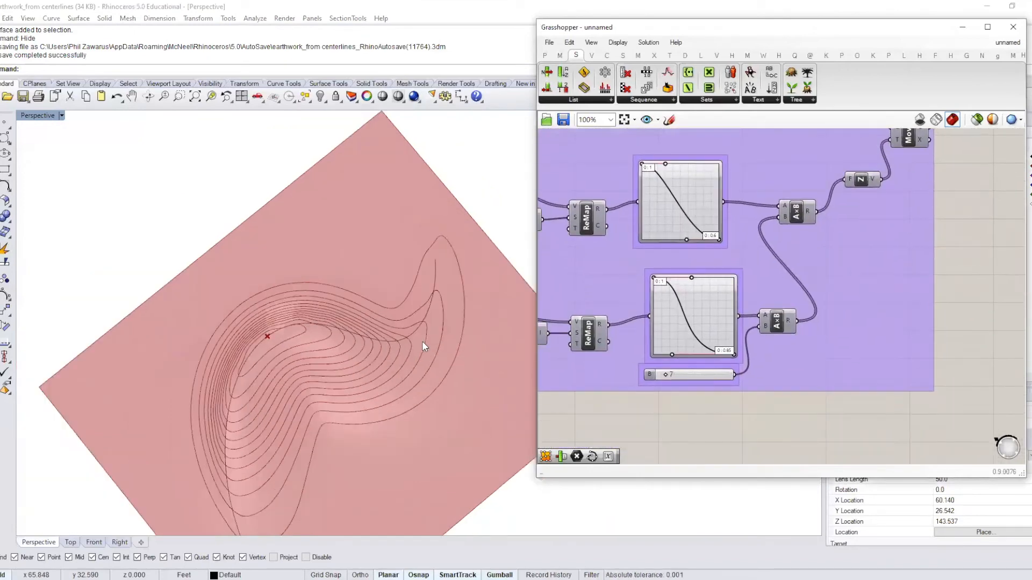
{"action": "right_click_drag", "start_coordinate": [421, 341], "coordinate": [624, 247]}
{"action": "scroll", "coordinate": [675, 228], "scroll_direction": "up", "scroll_amount": 3}
{"action": "scroll", "coordinate": [702, 218], "scroll_direction": "down", "scroll_amount": 2}
{"action": "right_click_drag", "start_coordinate": [710, 206], "coordinate": [706, 247]}
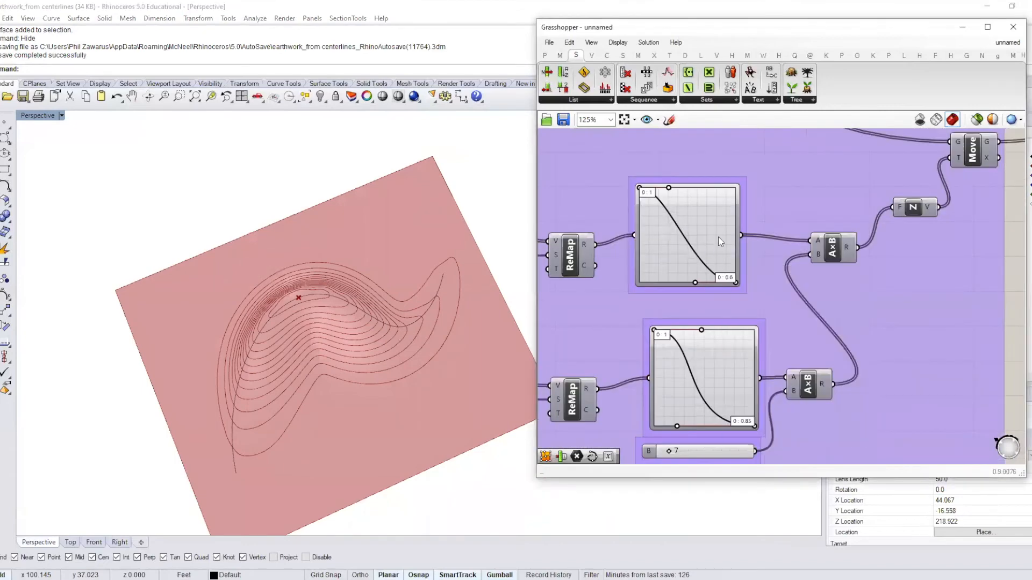
{"action": "scroll", "coordinate": [718, 237], "scroll_direction": "down", "scroll_amount": 1}
{"action": "left_click", "coordinate": [717, 237]}
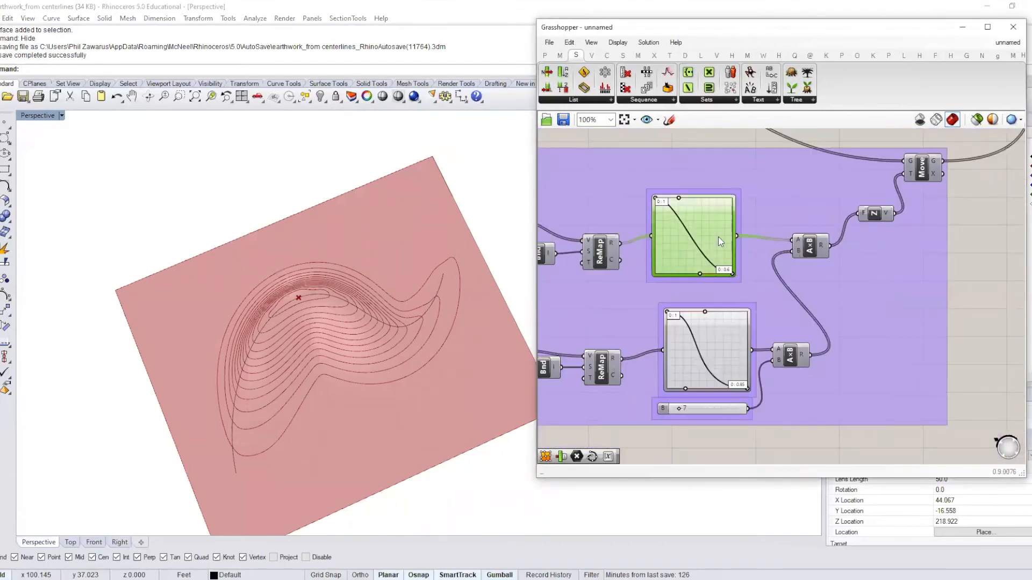
{"action": "double_click", "coordinate": [668, 195]}
{"action": "double_click", "coordinate": [644, 156]}
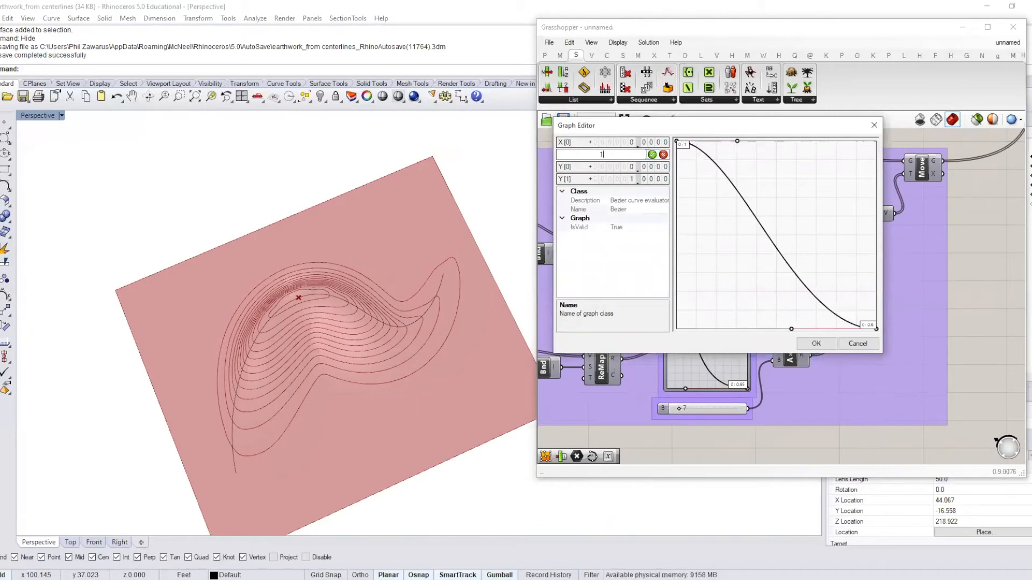
{"action": "left_click", "coordinate": [652, 155]}
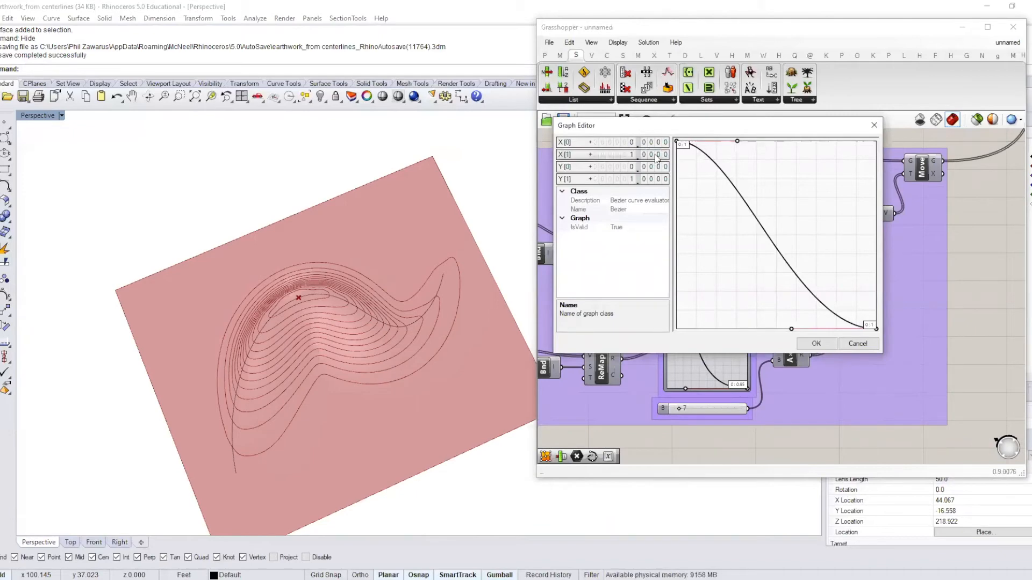
{"action": "left_click", "coordinate": [816, 345]}
- Shift the top Bezier handle of the lower group's first graph mapper slightly toward the curve's start, keeping it on the upper edge
{"action": "right_click_drag", "start_coordinate": [368, 371], "coordinate": [479, 250]}
{"action": "scroll", "coordinate": [691, 244], "scroll_direction": "up", "scroll_amount": 2}
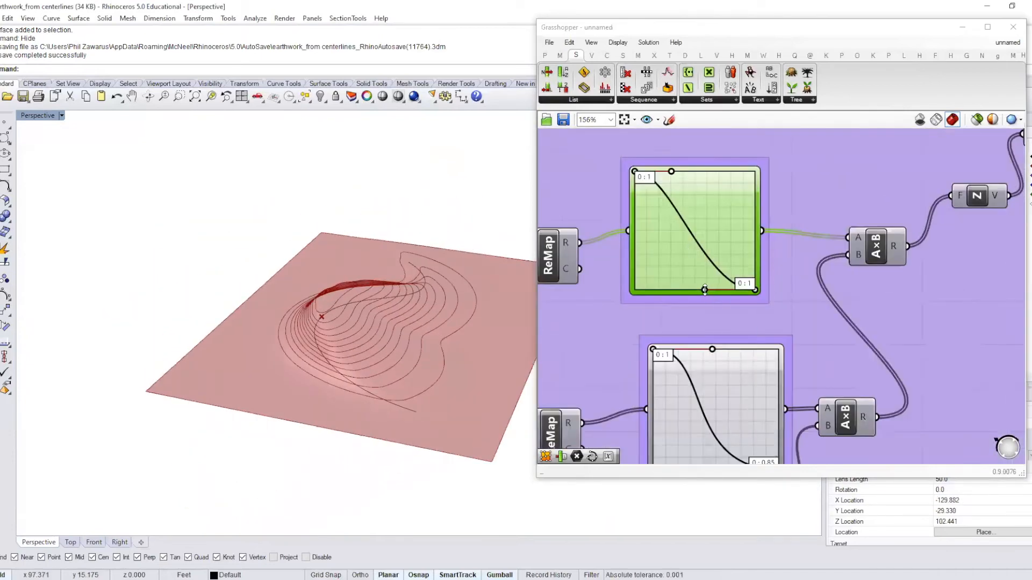
{"action": "scroll", "coordinate": [736, 260], "scroll_direction": "down", "scroll_amount": 2}
{"action": "scroll", "coordinate": [745, 334], "scroll_direction": "down", "scroll_amount": 1}
{"action": "scroll", "coordinate": [722, 337], "scroll_direction": "up", "scroll_amount": 2}
{"action": "right_click_drag", "start_coordinate": [677, 334], "coordinate": [681, 231]}
{"action": "scroll", "coordinate": [769, 379], "scroll_direction": "up", "scroll_amount": 3}
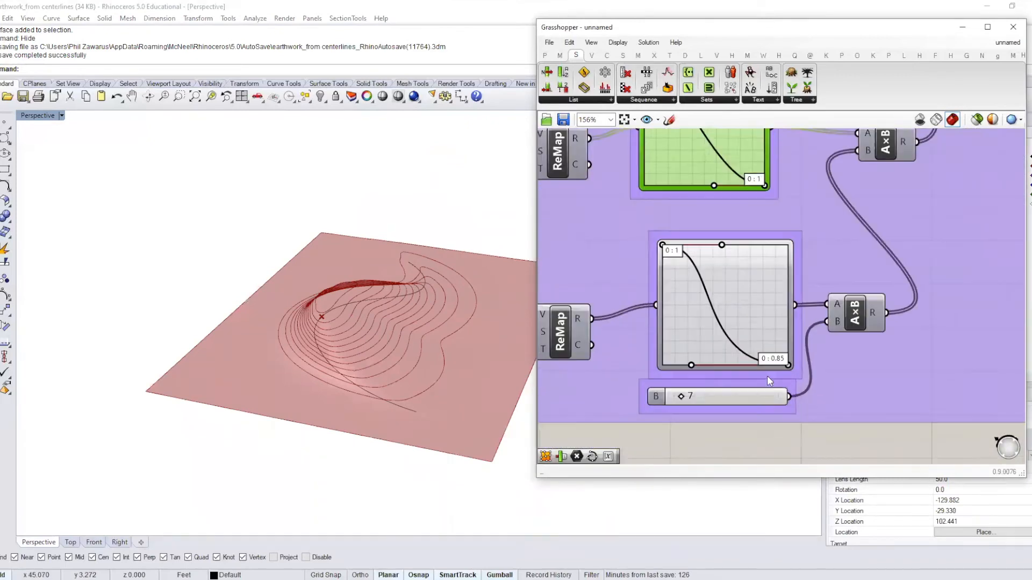
{"action": "left_click", "coordinate": [753, 275]}
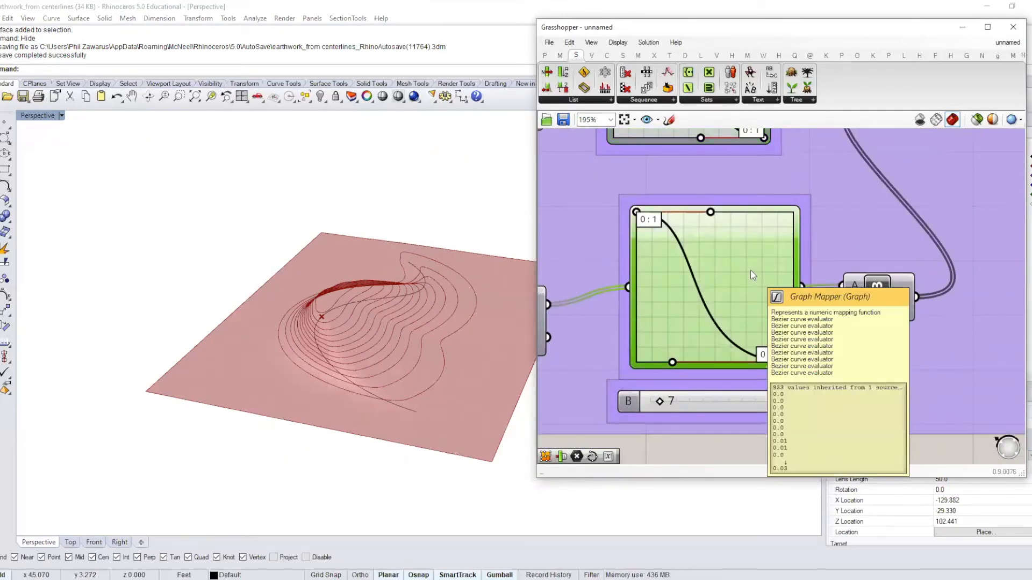
{"action": "scroll", "coordinate": [742, 236], "scroll_direction": "down", "scroll_amount": 1}
{"action": "right_click_drag", "start_coordinate": [745, 132], "coordinate": [744, 269]}
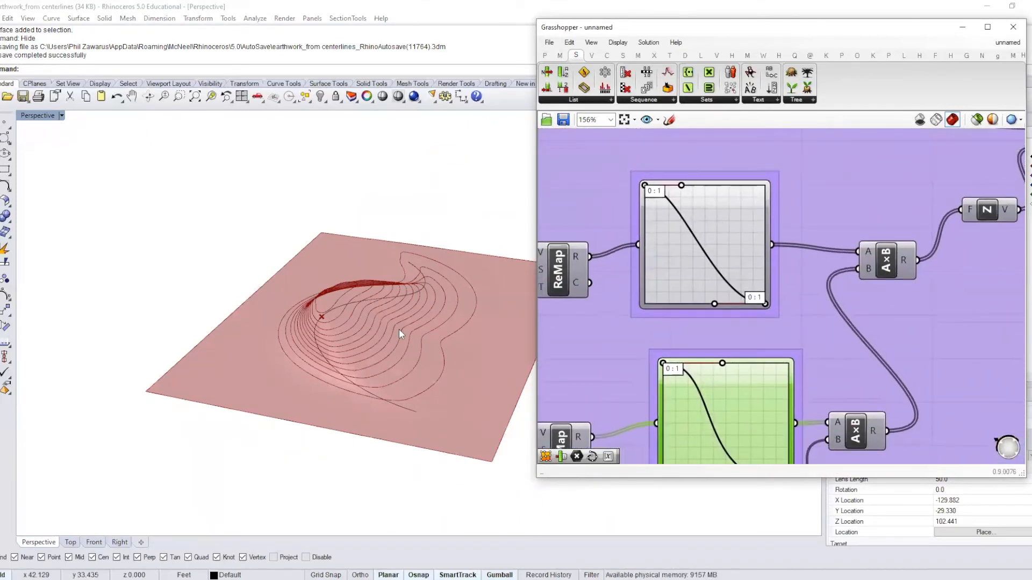
{"action": "right_click_drag", "start_coordinate": [399, 334], "coordinate": [386, 398]}
{"action": "mouse_move", "coordinate": [682, 186]}
{"action": "left_mouse_down"}
{"action": "mouse_move", "coordinate": [698, 185]}
{"action": "mouse_move", "coordinate": [659, 197]}
{"action": "mouse_move", "coordinate": [678, 172]}
{"action": "left_mouse_up"}
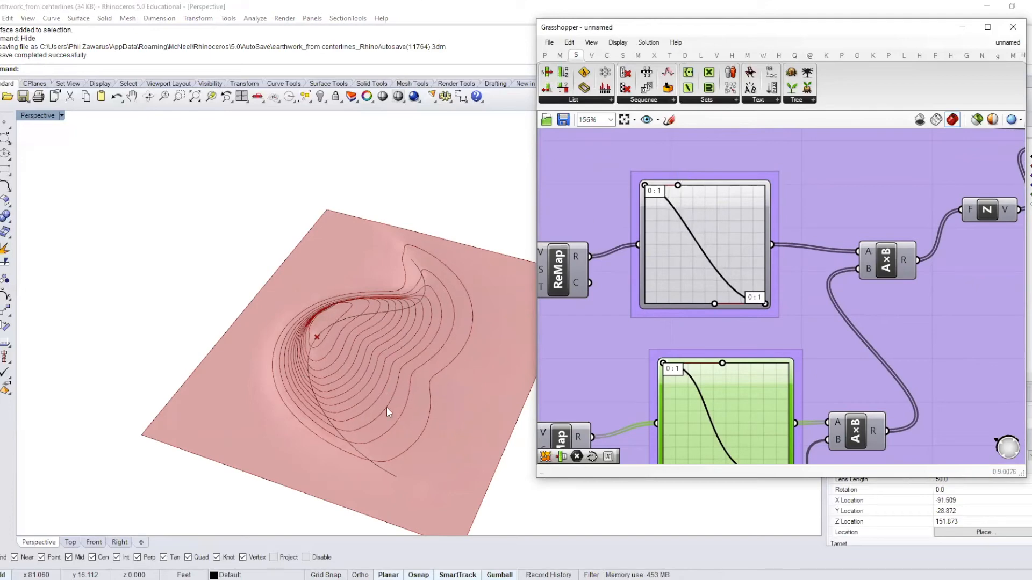
- Reshape the upper group's first graph mapper into an S-curve, with its top handle about 70% across and its other handle on the base edge
{"action": "right_click_drag", "start_coordinate": [387, 409], "coordinate": [422, 420]}
{"action": "scroll", "coordinate": [716, 287], "scroll_direction": "down", "scroll_amount": 3}
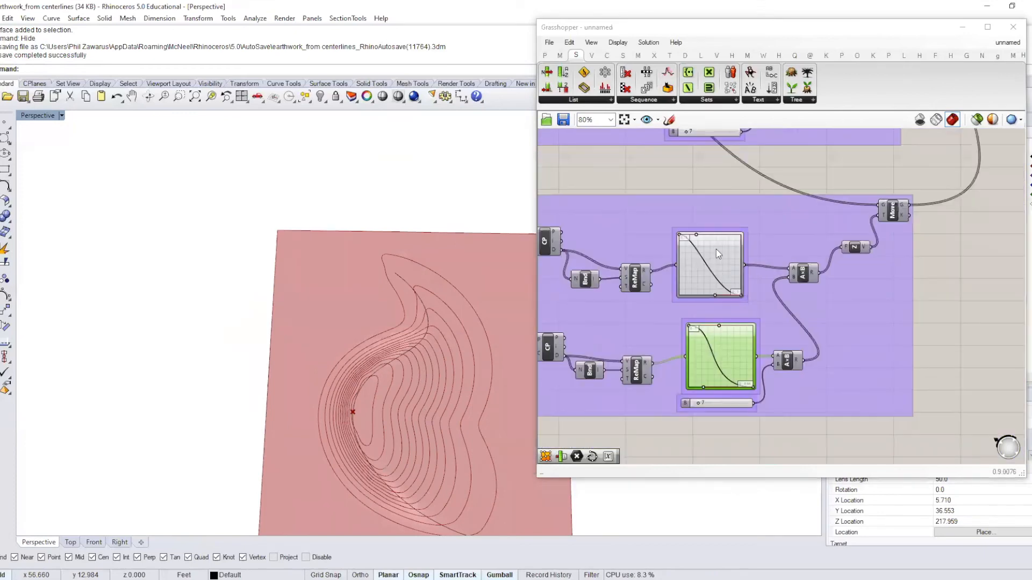
{"action": "scroll", "coordinate": [709, 244], "scroll_direction": "up", "scroll_amount": 5}
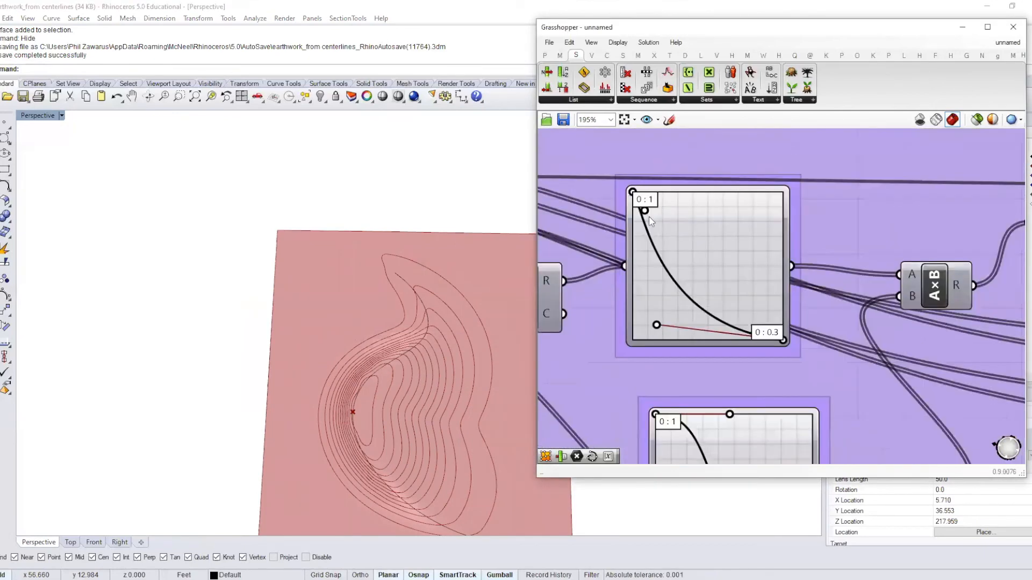
{"action": "left_click_drag", "start_coordinate": [661, 199], "coordinate": [740, 171]}
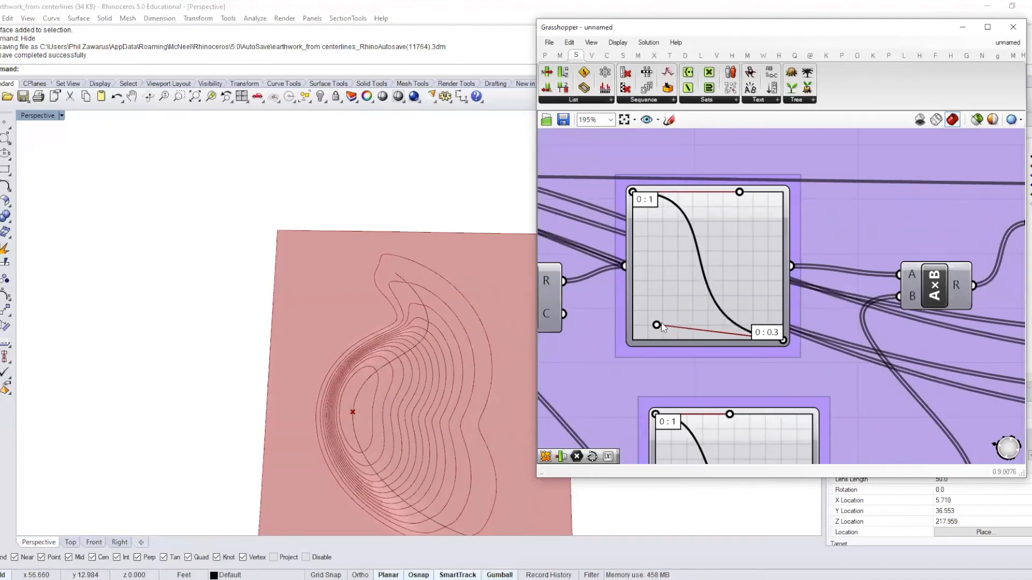
{"action": "left_click_drag", "start_coordinate": [658, 349], "coordinate": [650, 352]}
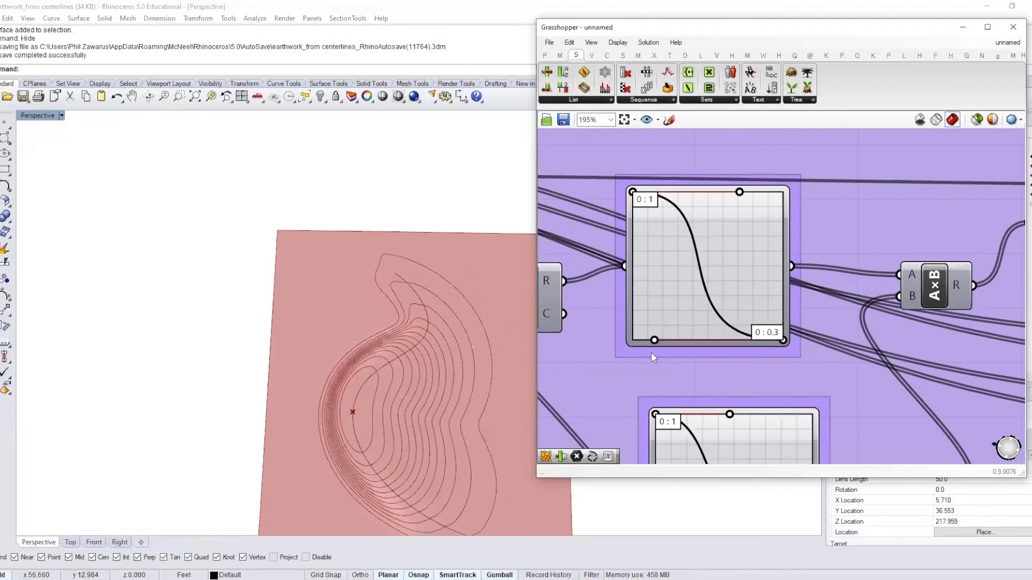
- Set the X domain's upper limit to 0.1 in the upper group's first graph mapper
{"action": "left_click", "coordinate": [731, 273]}
{"action": "double_click", "coordinate": [730, 269]}
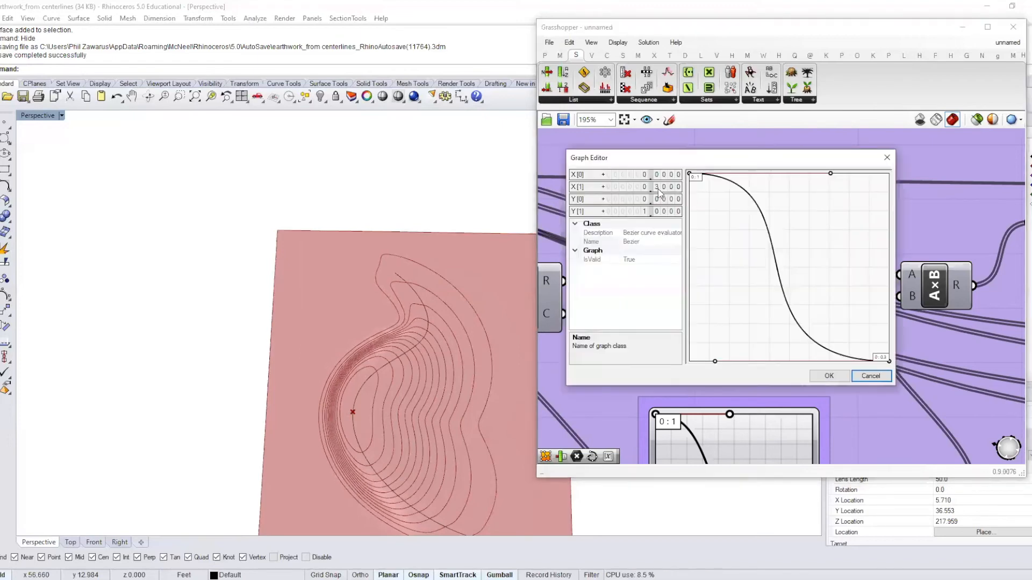
{"action": "left_click", "coordinate": [829, 377]}
{"action": "right_click_drag", "start_coordinate": [470, 388], "coordinate": [425, 283]}
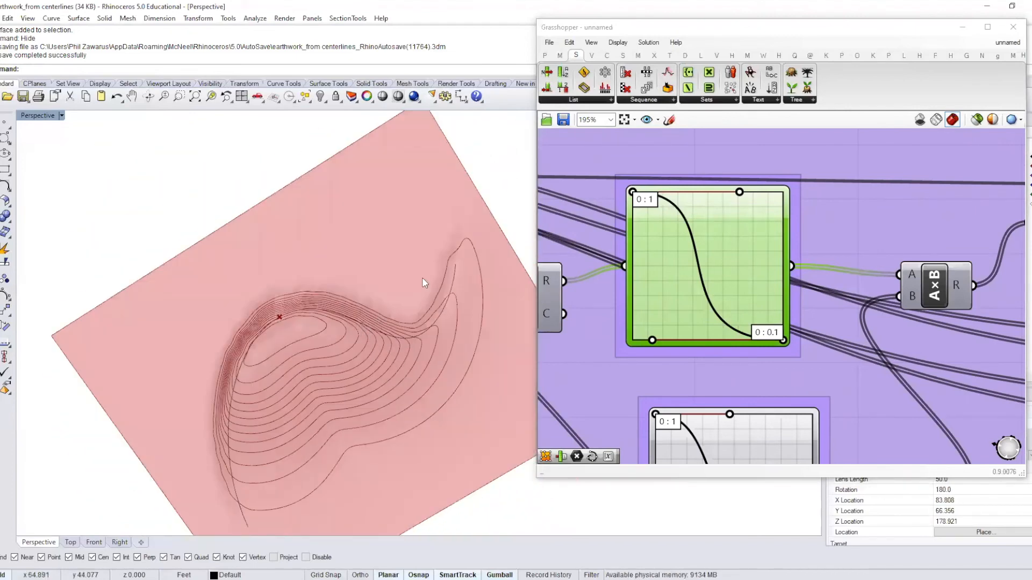
{"action": "right_click_drag", "start_coordinate": [340, 314], "coordinate": [350, 370]}
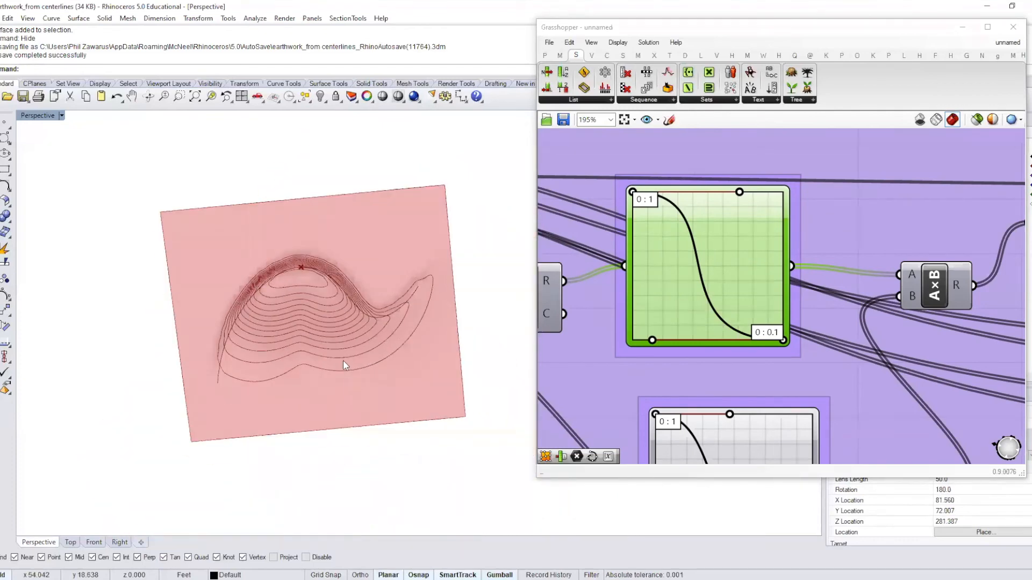
{"action": "right_click_drag", "start_coordinate": [260, 350], "coordinate": [256, 375]}
- Set the X domain's upper limit to 0.2 in the upper group's first graph mapper
{"action": "right_click_drag", "start_coordinate": [749, 271], "coordinate": [793, 268]}
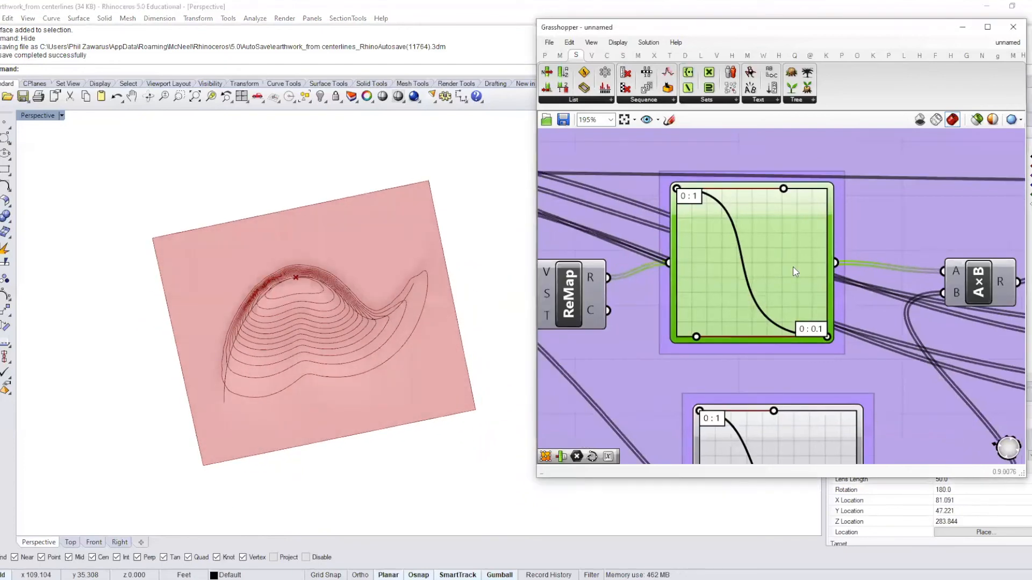
{"action": "double_click", "coordinate": [793, 268]}
{"action": "left_click", "coordinate": [721, 185]}
{"action": "left_click_drag", "start_coordinate": [722, 192], "coordinate": [725, 188]}
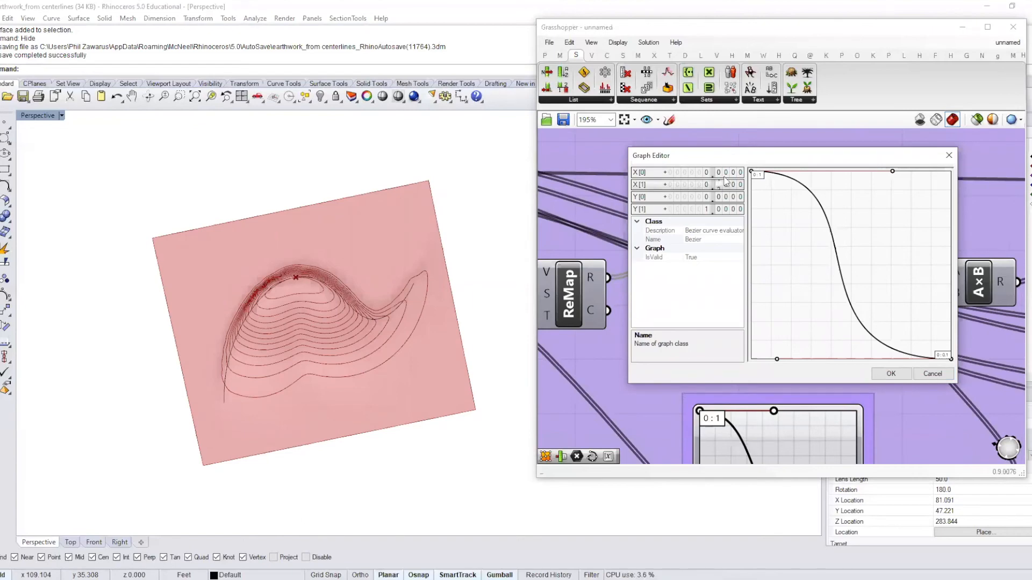
{"action": "left_click", "coordinate": [905, 375]}
- Pull the top Bezier handle of the upper group's first graph mapper back to about halfway across the graph
{"action": "right_click_drag", "start_coordinate": [300, 301], "coordinate": [432, 290]}
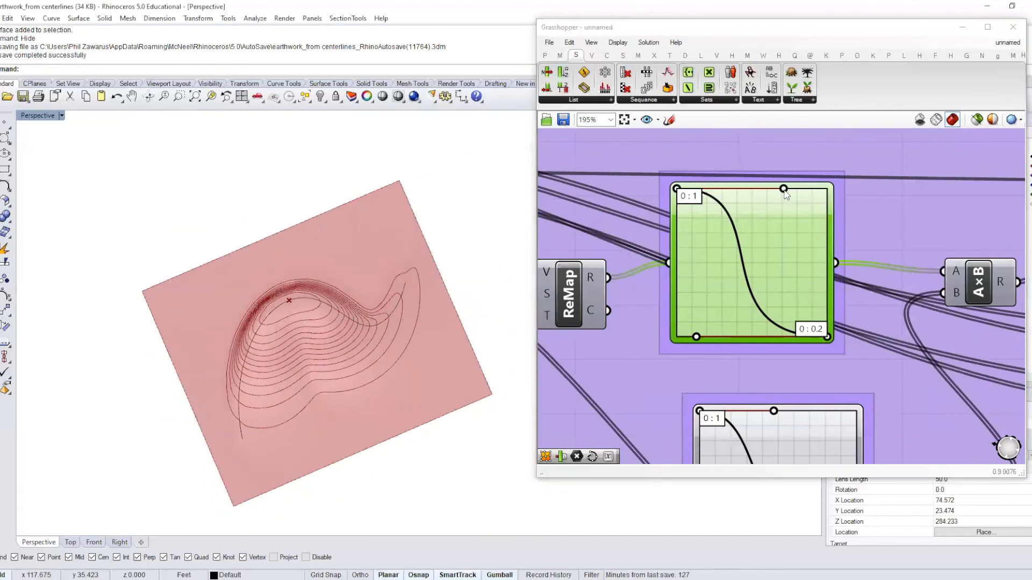
{"action": "left_click_drag", "start_coordinate": [784, 189], "coordinate": [753, 199]}
{"action": "right_click_drag", "start_coordinate": [372, 260], "coordinate": [346, 261]}
{"action": "right_click_drag", "start_coordinate": [494, 160], "coordinate": [488, 185]}
{"action": "right_click_drag", "start_coordinate": [411, 349], "coordinate": [298, 317]}
{"action": "right_click_drag", "start_coordinate": [413, 286], "coordinate": [365, 334]}
- Move the entire lower purple component group slightly farther below the upper group
{"action": "scroll", "coordinate": [727, 326], "scroll_direction": "down", "scroll_amount": 10}
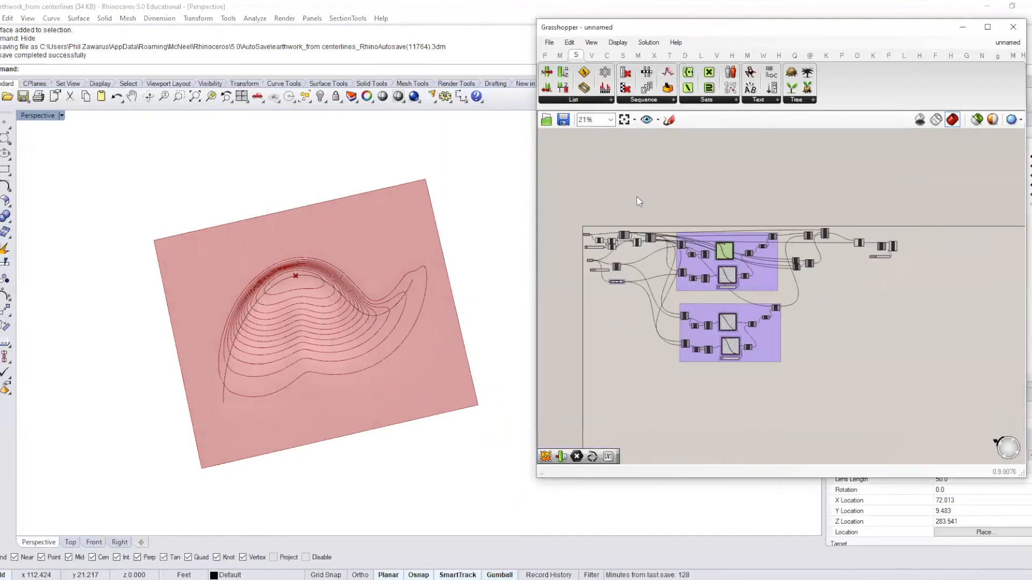
{"action": "scroll", "coordinate": [736, 299], "scroll_direction": "up", "scroll_amount": 2}
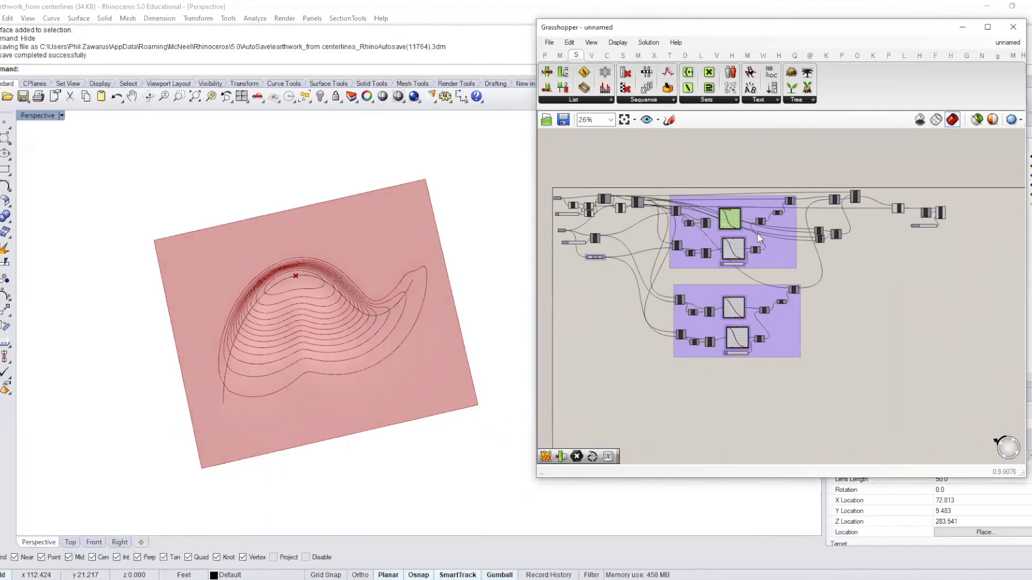
{"action": "scroll", "coordinate": [755, 231], "scroll_direction": "up", "scroll_amount": 2}
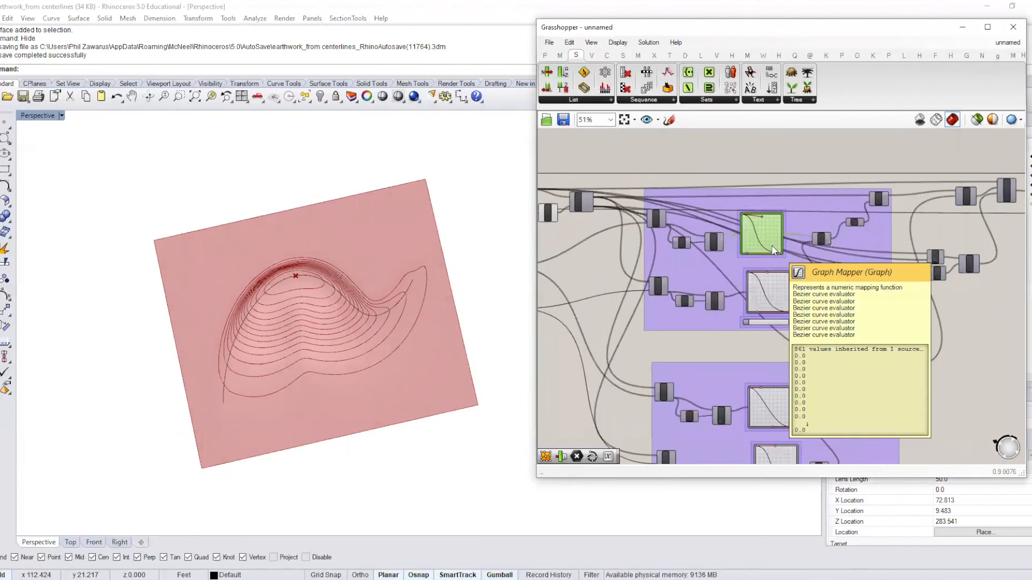
{"action": "right_click_drag", "start_coordinate": [772, 253], "coordinate": [757, 214]}
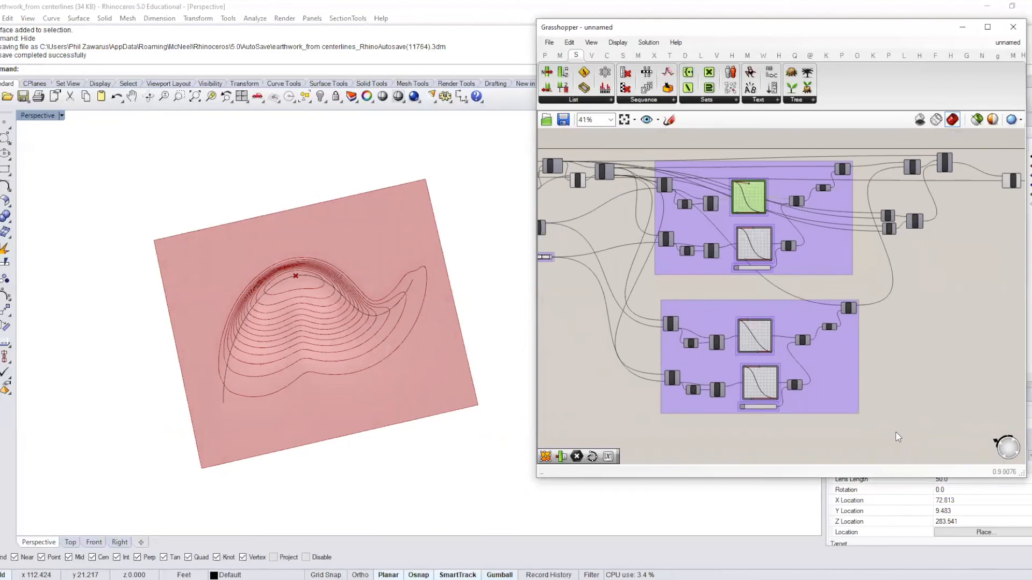
{"action": "left_click_drag", "start_coordinate": [897, 432], "coordinate": [646, 291]}
{"action": "left_click_drag", "start_coordinate": [741, 315], "coordinate": [736, 332]}
{"action": "left_click", "coordinate": [744, 298]}
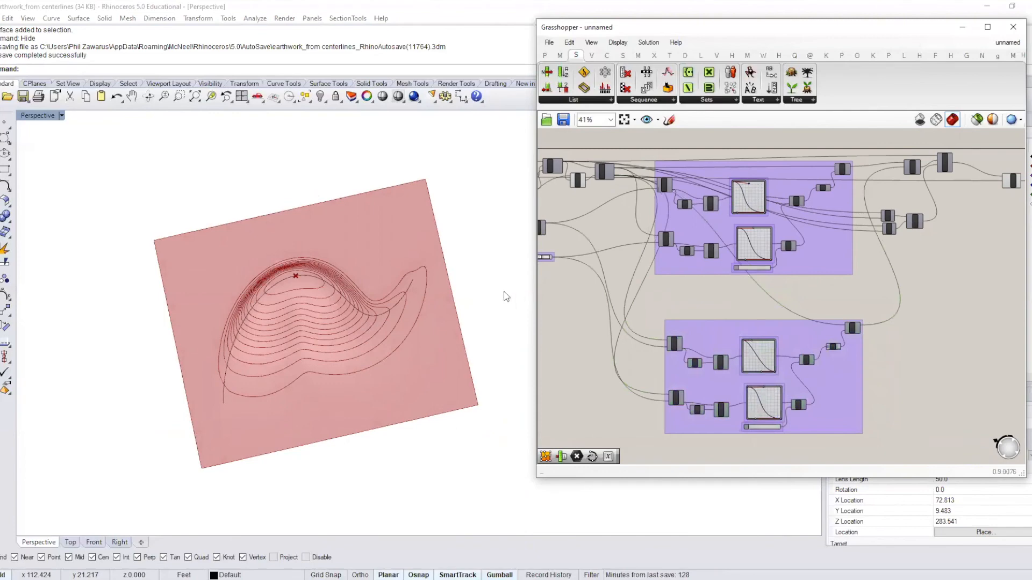
- Connect the upper group's height slider to the B input of the lower group's second multiplication and delete the lower group's own slider
{"action": "mouse_move", "coordinate": [426, 312]}
{"action": "right_mouse_down"}
{"action": "mouse_move", "coordinate": [488, 270]}
{"action": "mouse_move", "coordinate": [424, 329]}
{"action": "right_mouse_up"}
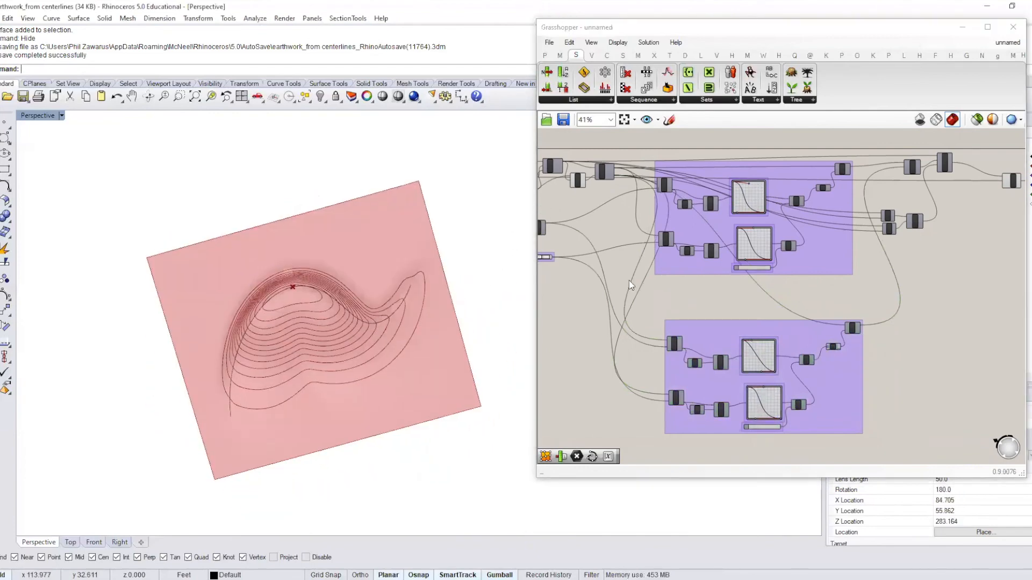
{"action": "right_click_drag", "start_coordinate": [267, 343], "coordinate": [422, 260]}
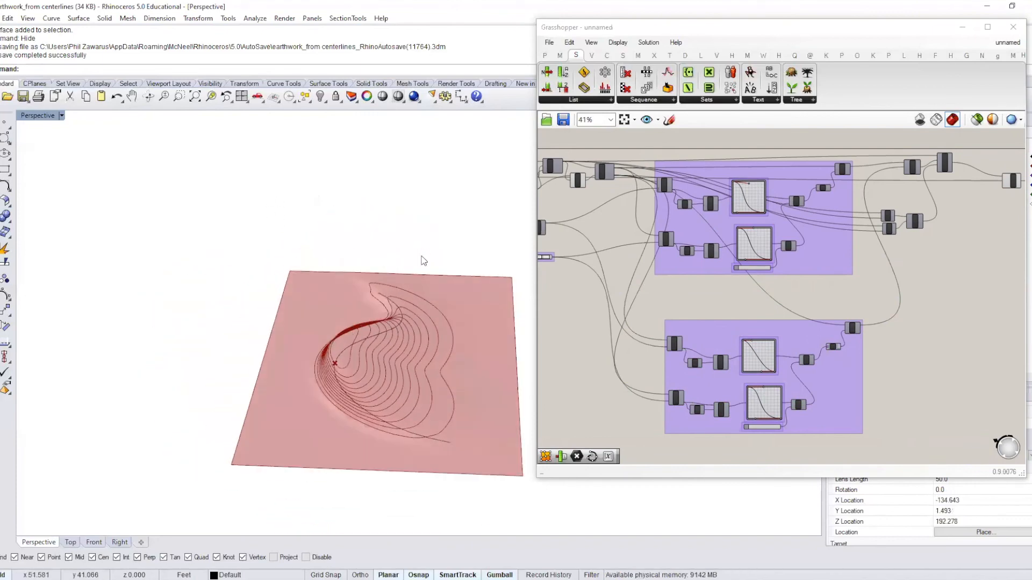
{"action": "scroll", "coordinate": [757, 257], "scroll_direction": "up", "scroll_amount": 2}
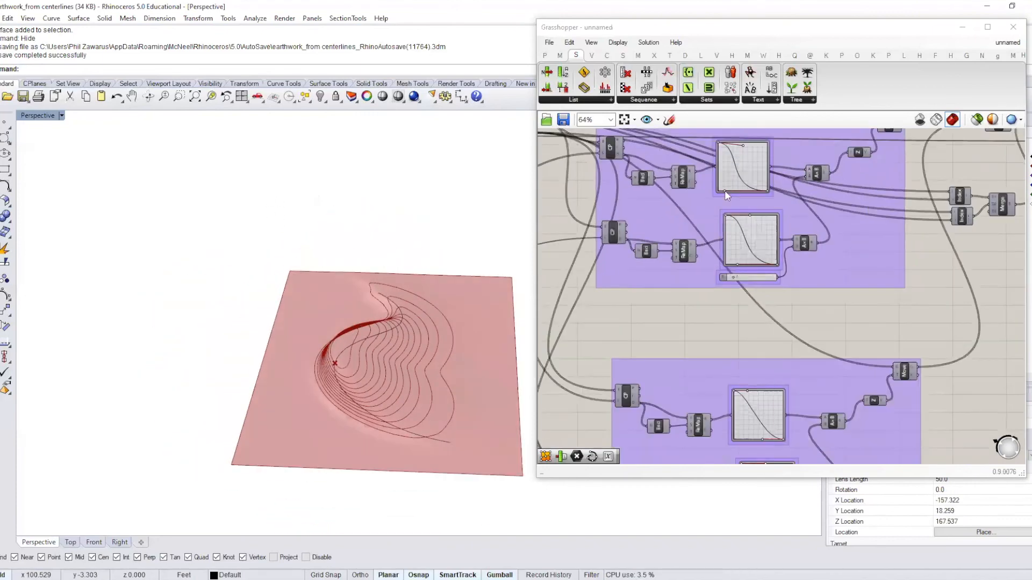
{"action": "scroll", "coordinate": [760, 256], "scroll_direction": "up", "scroll_amount": 2}
{"action": "scroll", "coordinate": [760, 256], "scroll_direction": "up", "scroll_amount": 1}
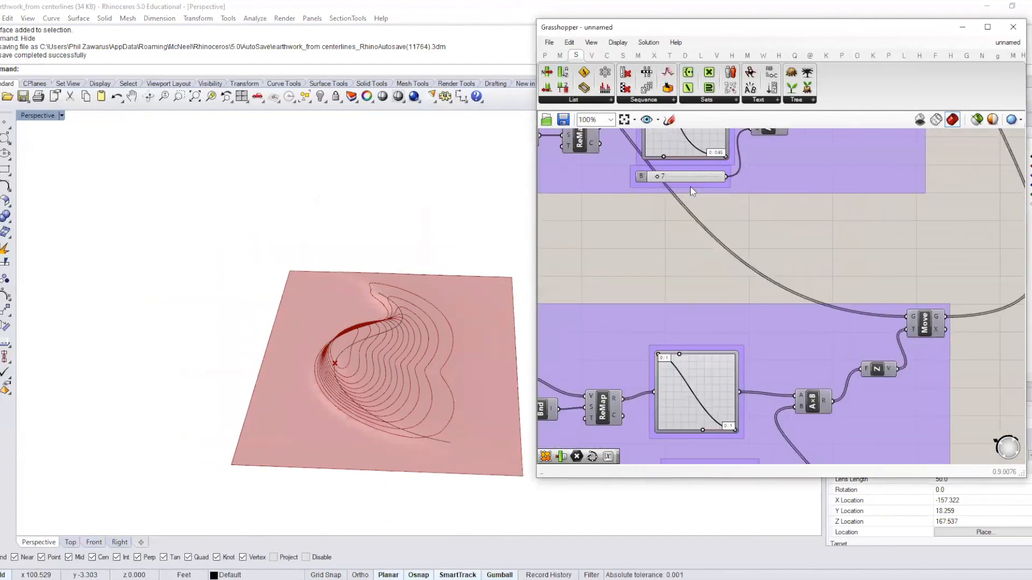
{"action": "right_click_drag", "start_coordinate": [745, 206], "coordinate": [731, 222]}
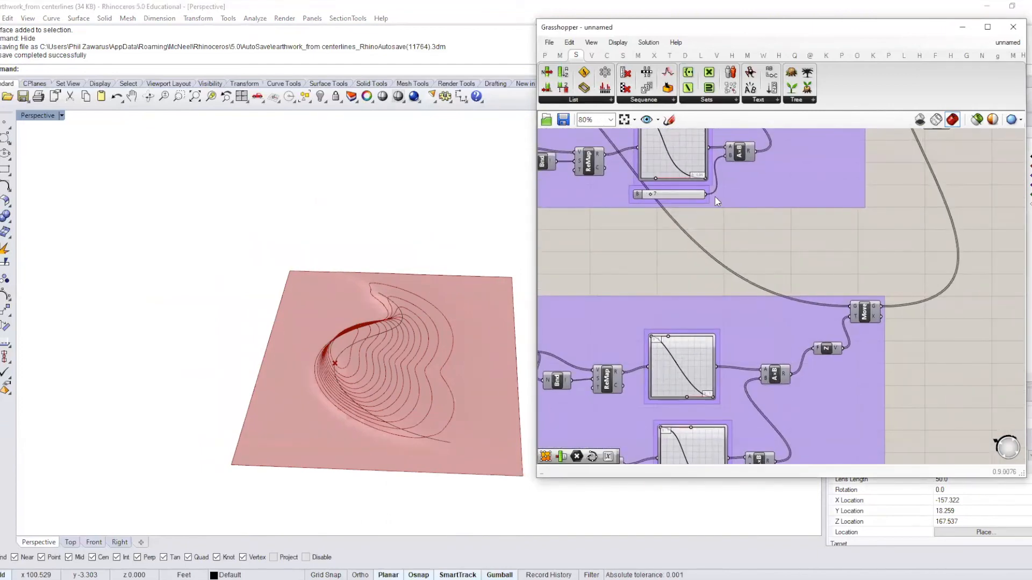
{"action": "left_click_drag", "start_coordinate": [705, 194], "coordinate": [748, 397]}
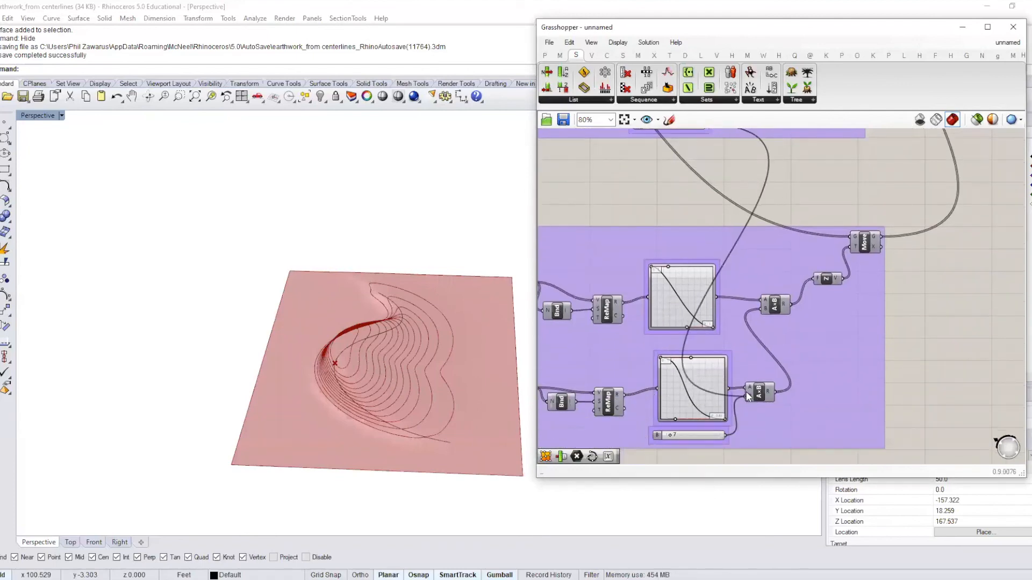
{"action": "left_click", "coordinate": [698, 436]}
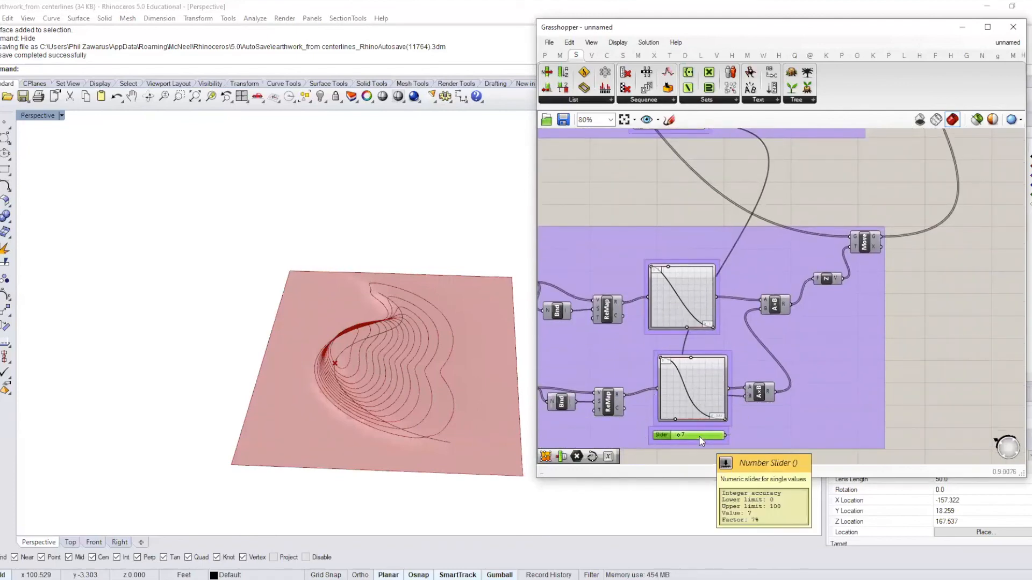
{"action": "key", "text": "Delete"}
- Set the shared height slider's range to -15 through 15 and its value to -6
{"action": "right_click_drag", "start_coordinate": [679, 136], "coordinate": [675, 277]}
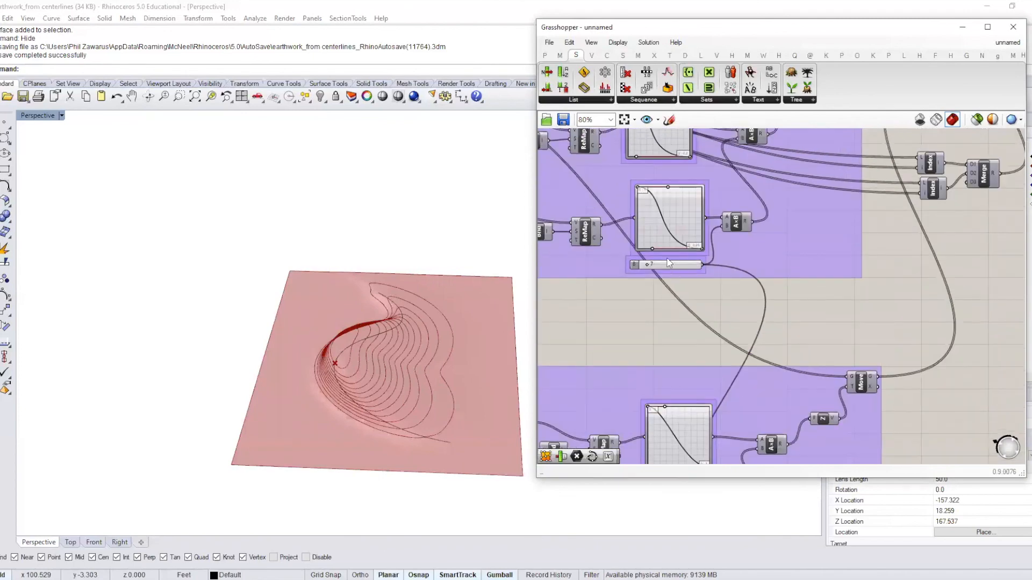
{"action": "left_click", "coordinate": [669, 265]}
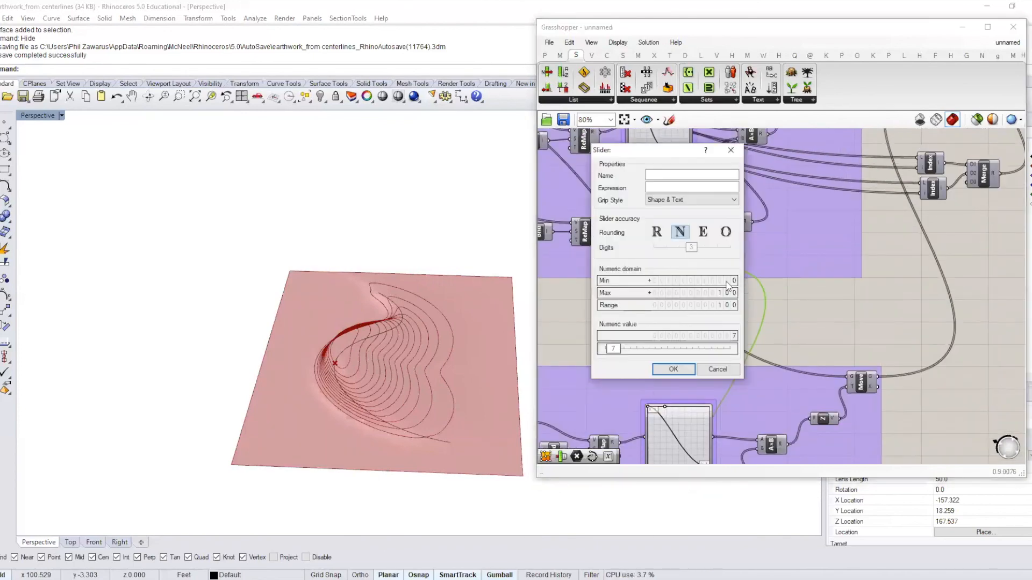
{"action": "double_click", "coordinate": [720, 281]}
{"action": "type", "text": "-15"}
{"action": "key", "text": "Return"}
{"action": "key", "text": "Tab"}
{"action": "type", "text": "15"}
{"action": "key", "text": "Return"}
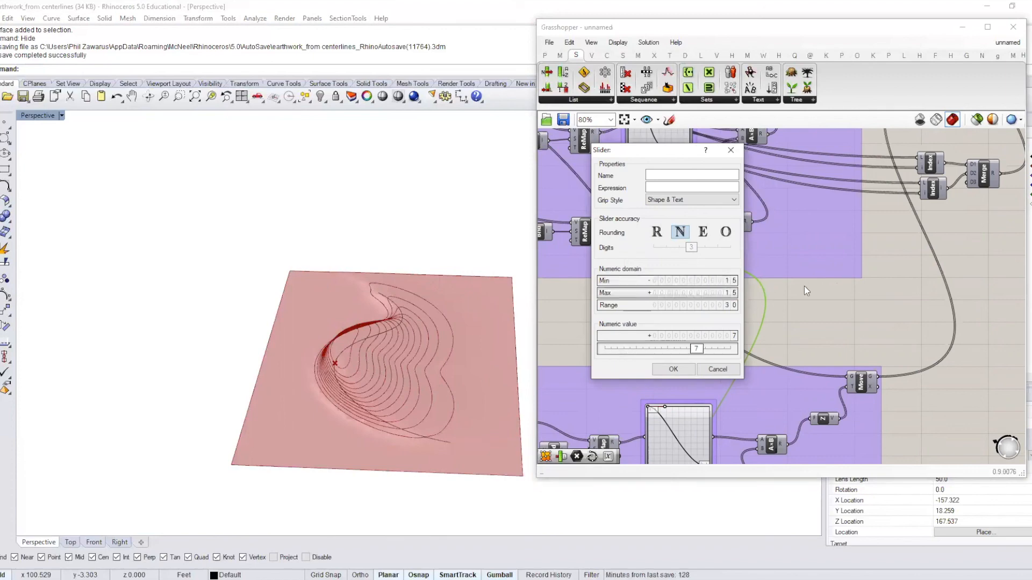
{"action": "left_click_drag", "start_coordinate": [698, 348], "coordinate": [633, 348]}
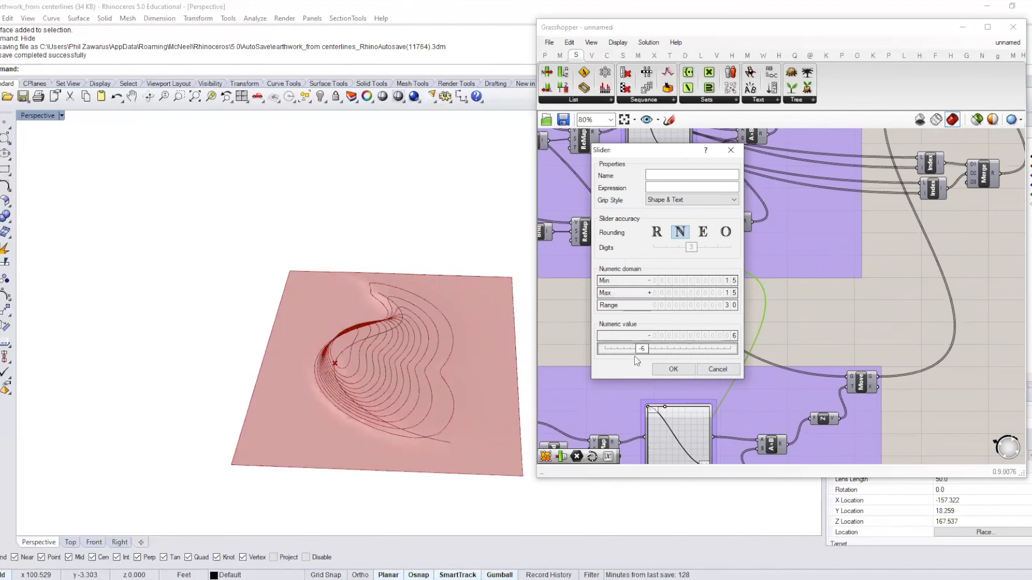
{"action": "left_click", "coordinate": [665, 373]}
{"action": "right_click_drag", "start_coordinate": [429, 340], "coordinate": [354, 331]}
{"action": "scroll", "coordinate": [455, 428], "scroll_direction": "up", "scroll_amount": 6}
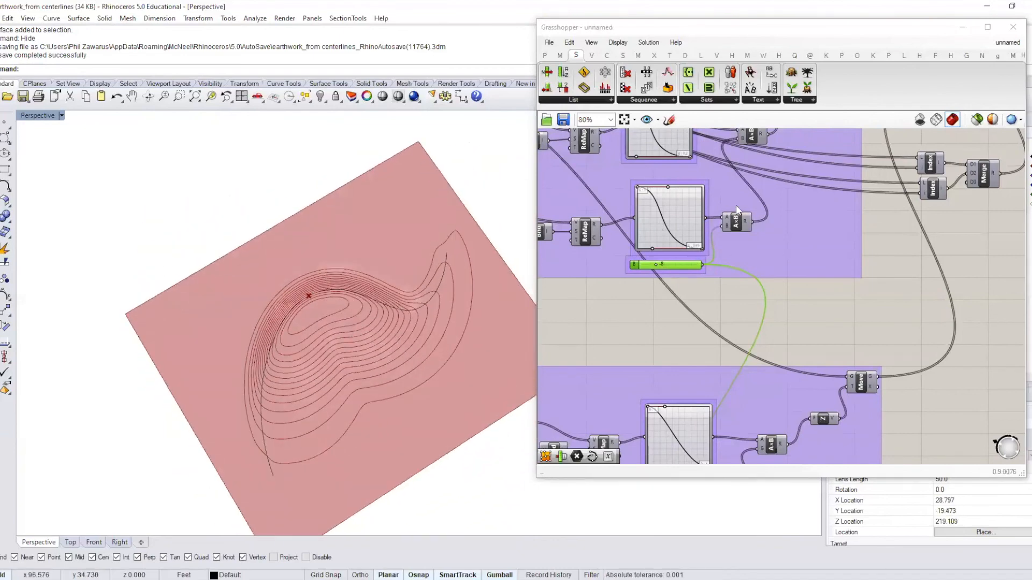
{"action": "scroll", "coordinate": [736, 206], "scroll_direction": "down", "scroll_amount": 2}
{"action": "left_click", "coordinate": [544, 445]}
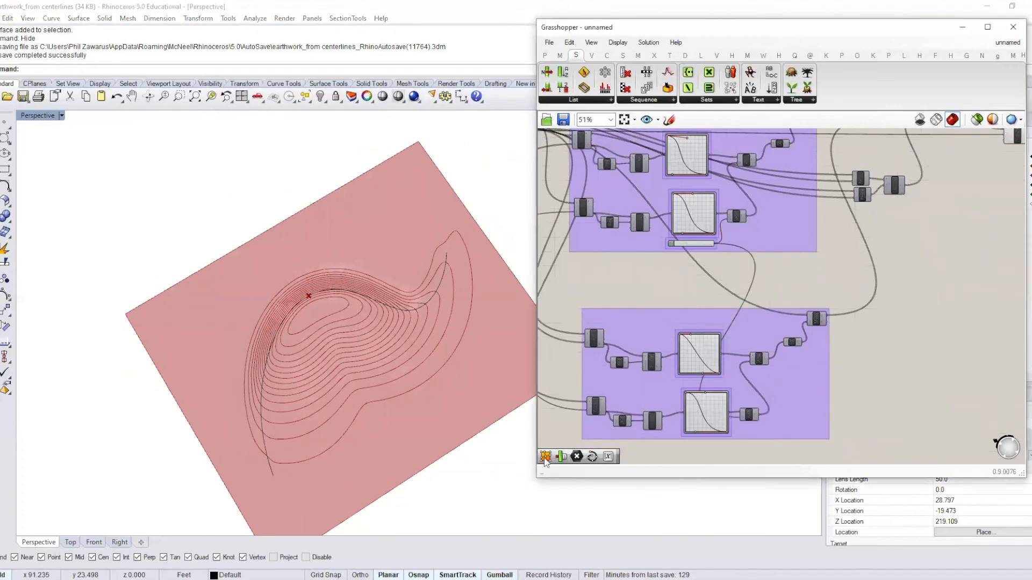